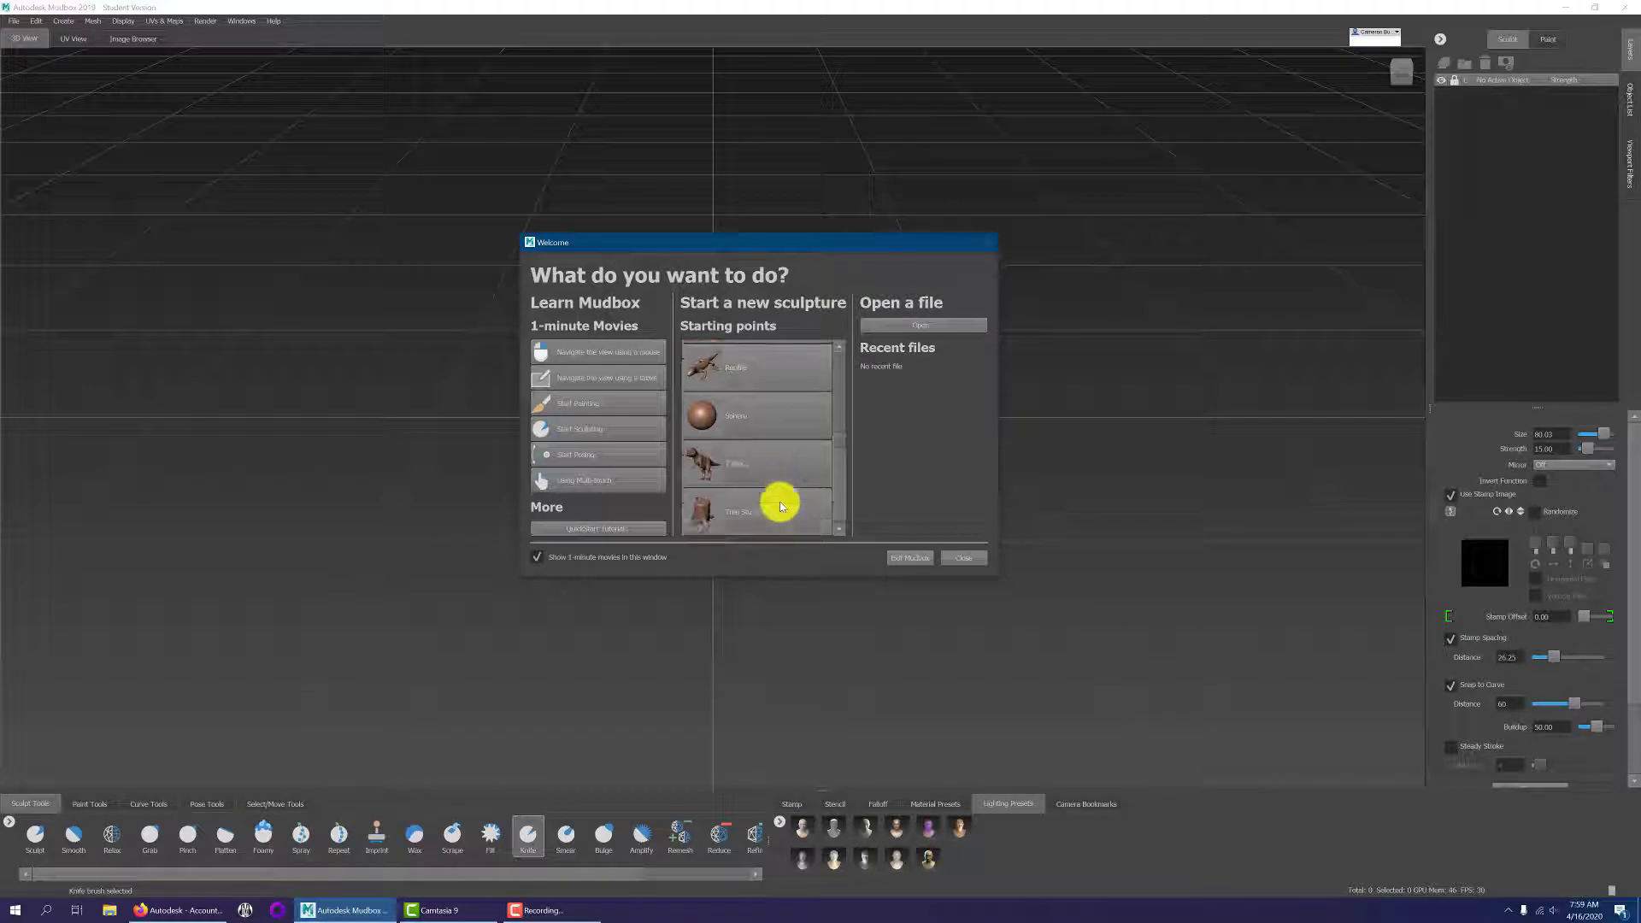
Start a new sculpture from the Sphere starting point and frame the whole sphere in the view.
{"action": "scroll", "coordinate": [757, 432], "scroll_direction": "up", "scroll_amount": 5}
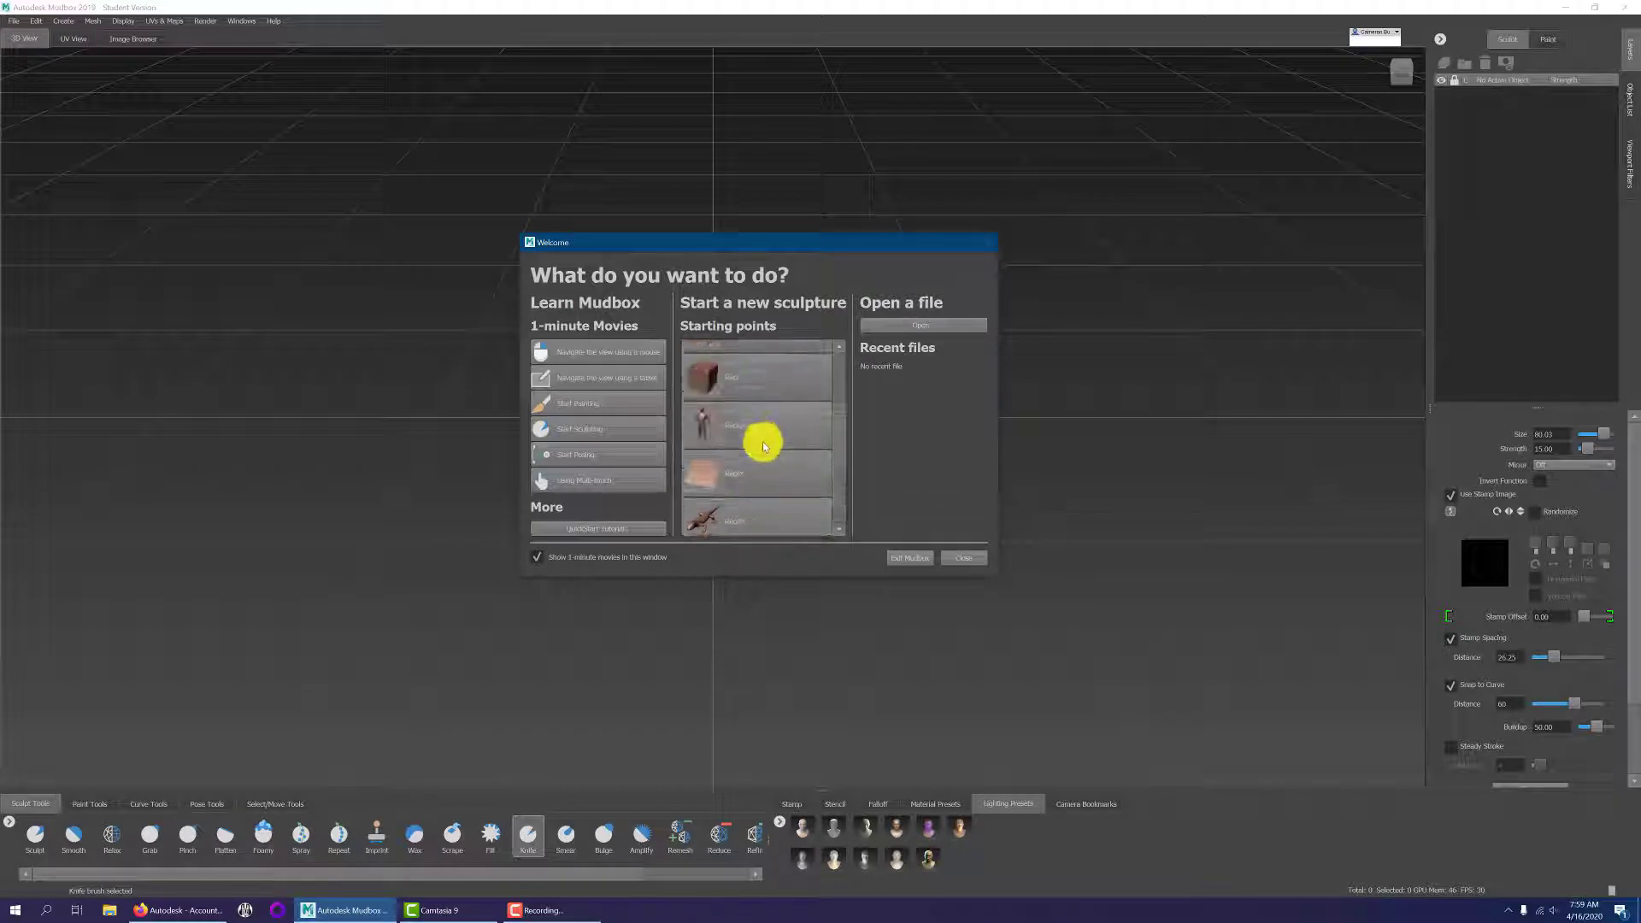
{"action": "scroll", "coordinate": [763, 446], "scroll_direction": "up", "scroll_amount": 2}
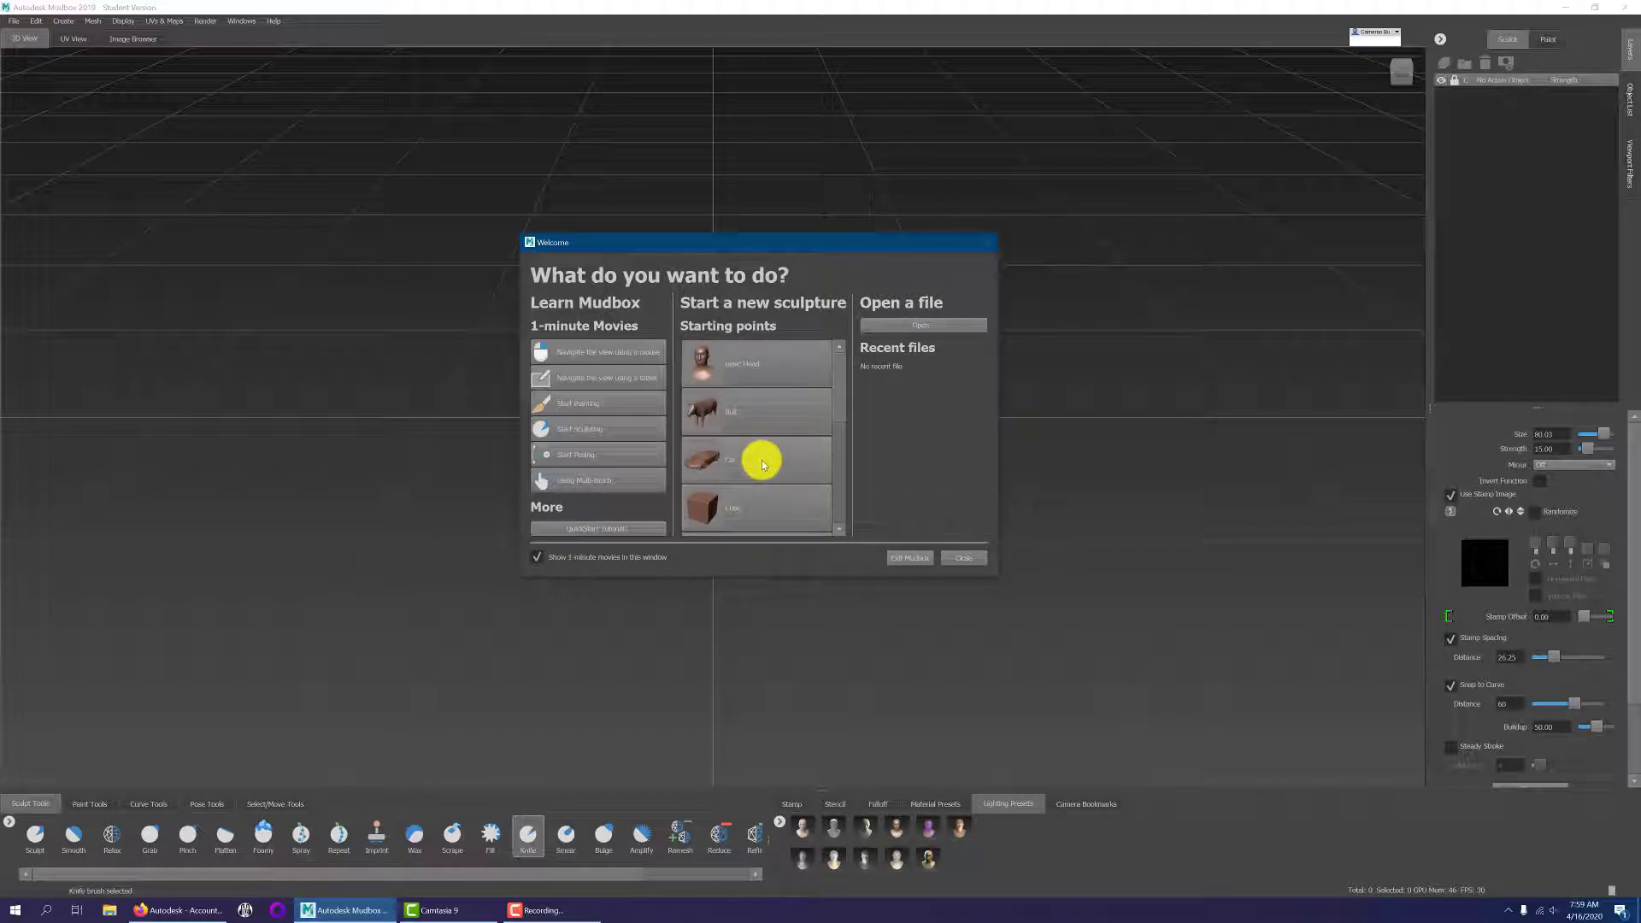
{"action": "scroll", "coordinate": [762, 463], "scroll_direction": "down", "scroll_amount": 4}
{"action": "scroll", "coordinate": [763, 463], "scroll_direction": "down", "scroll_amount": 2}
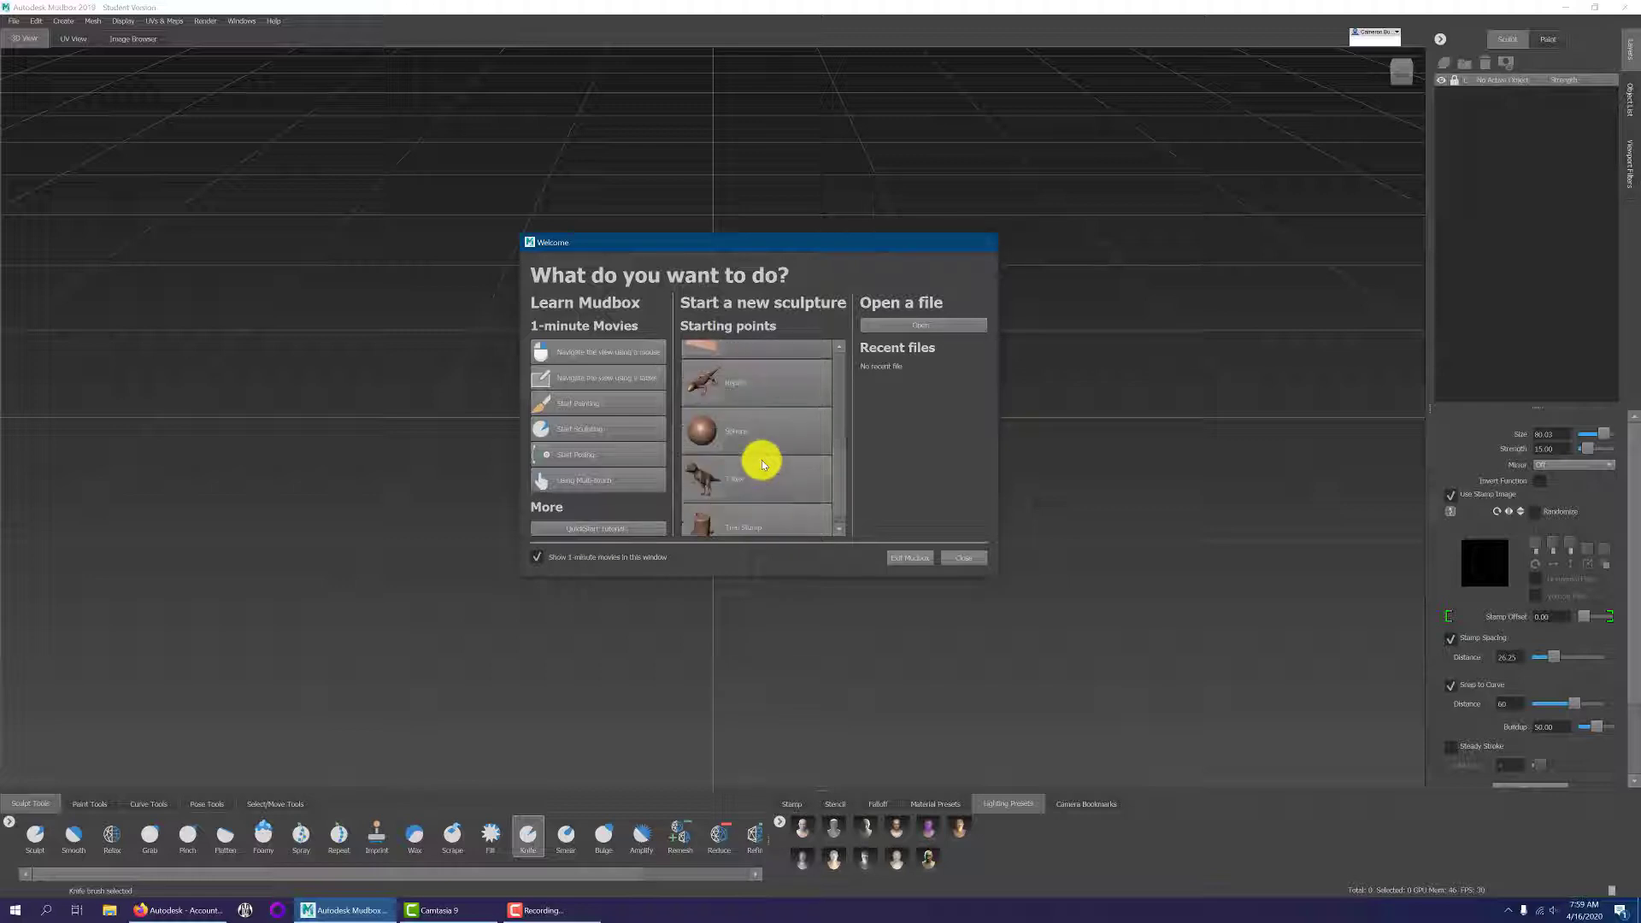
{"action": "scroll", "coordinate": [763, 463], "scroll_direction": "up", "scroll_amount": 6}
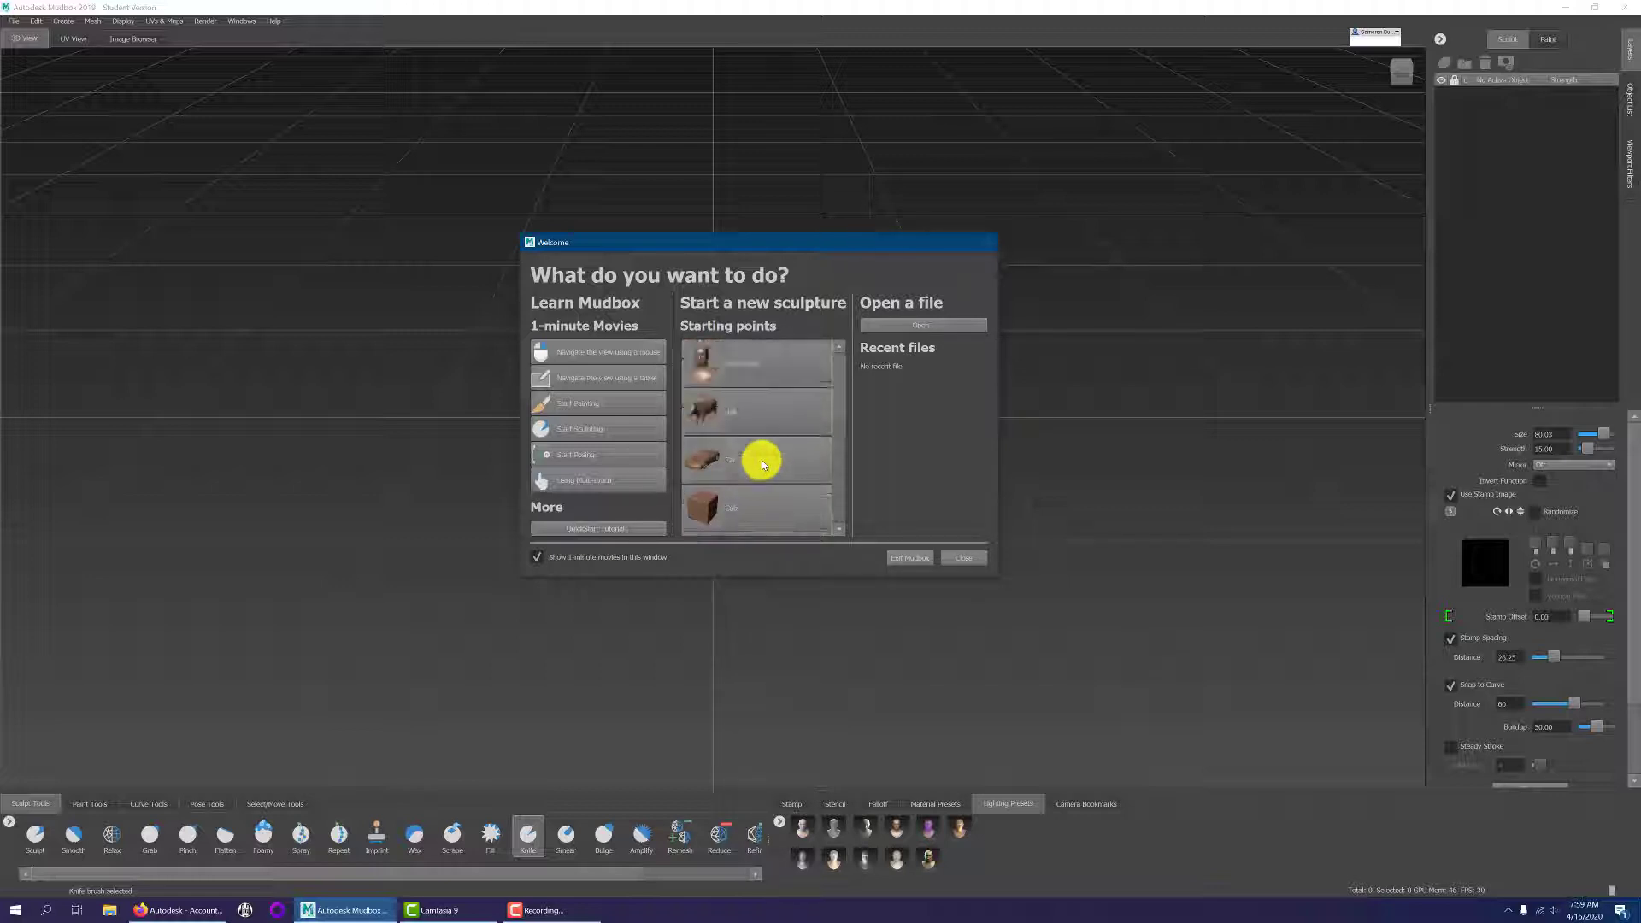
{"action": "scroll", "coordinate": [757, 464], "scroll_direction": "down", "scroll_amount": 1}
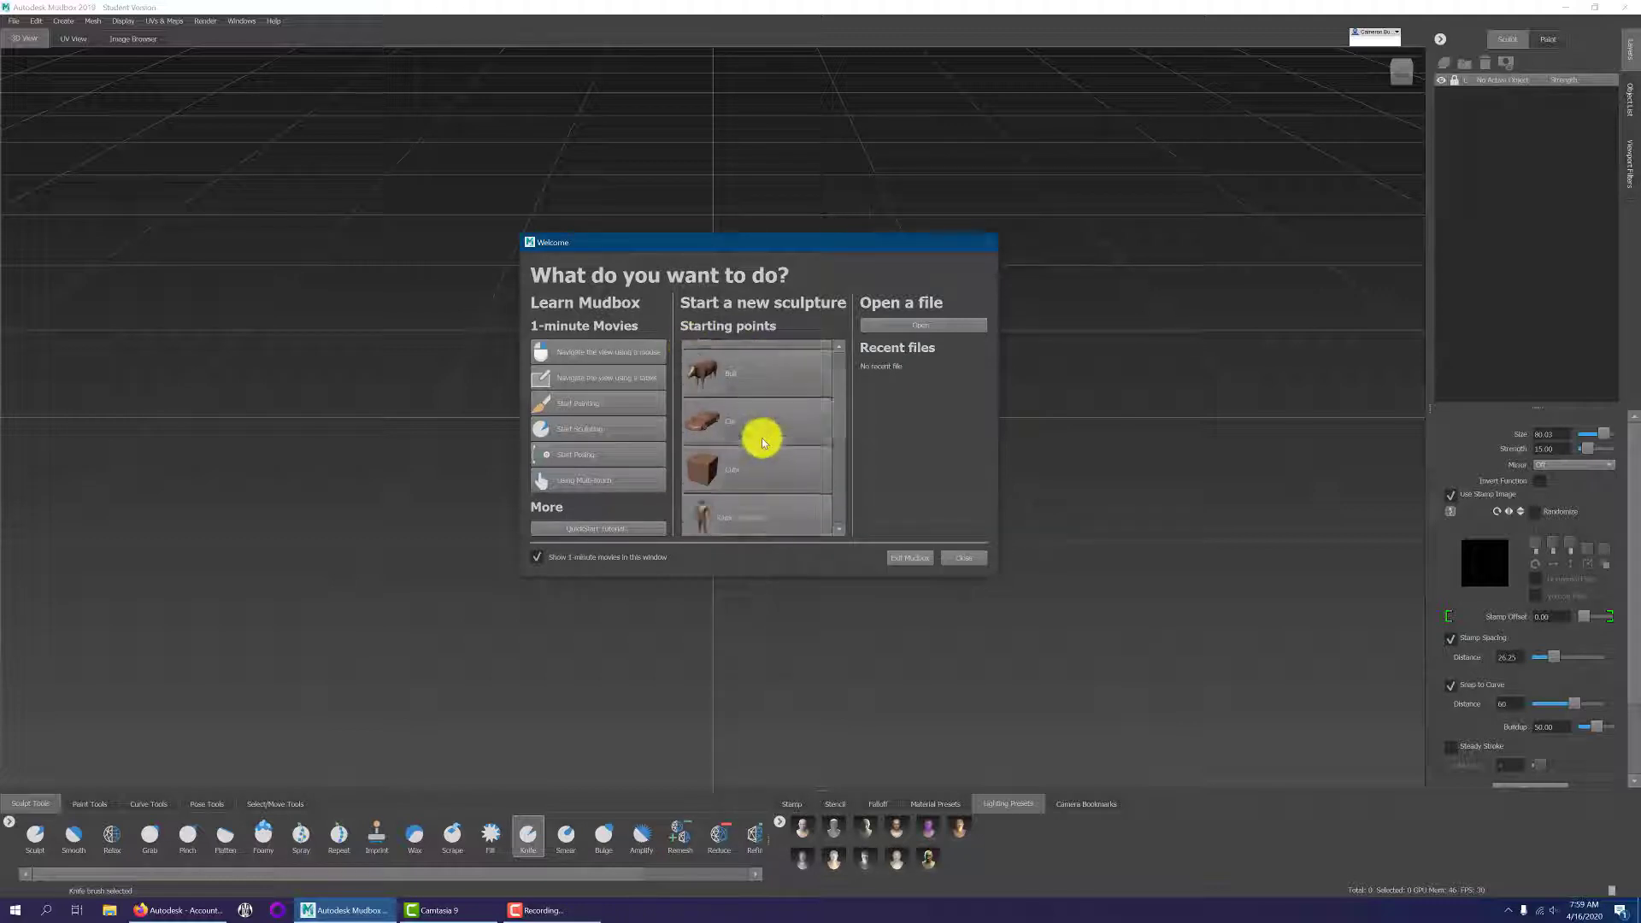
{"action": "scroll", "coordinate": [763, 442], "scroll_direction": "down", "scroll_amount": 5}
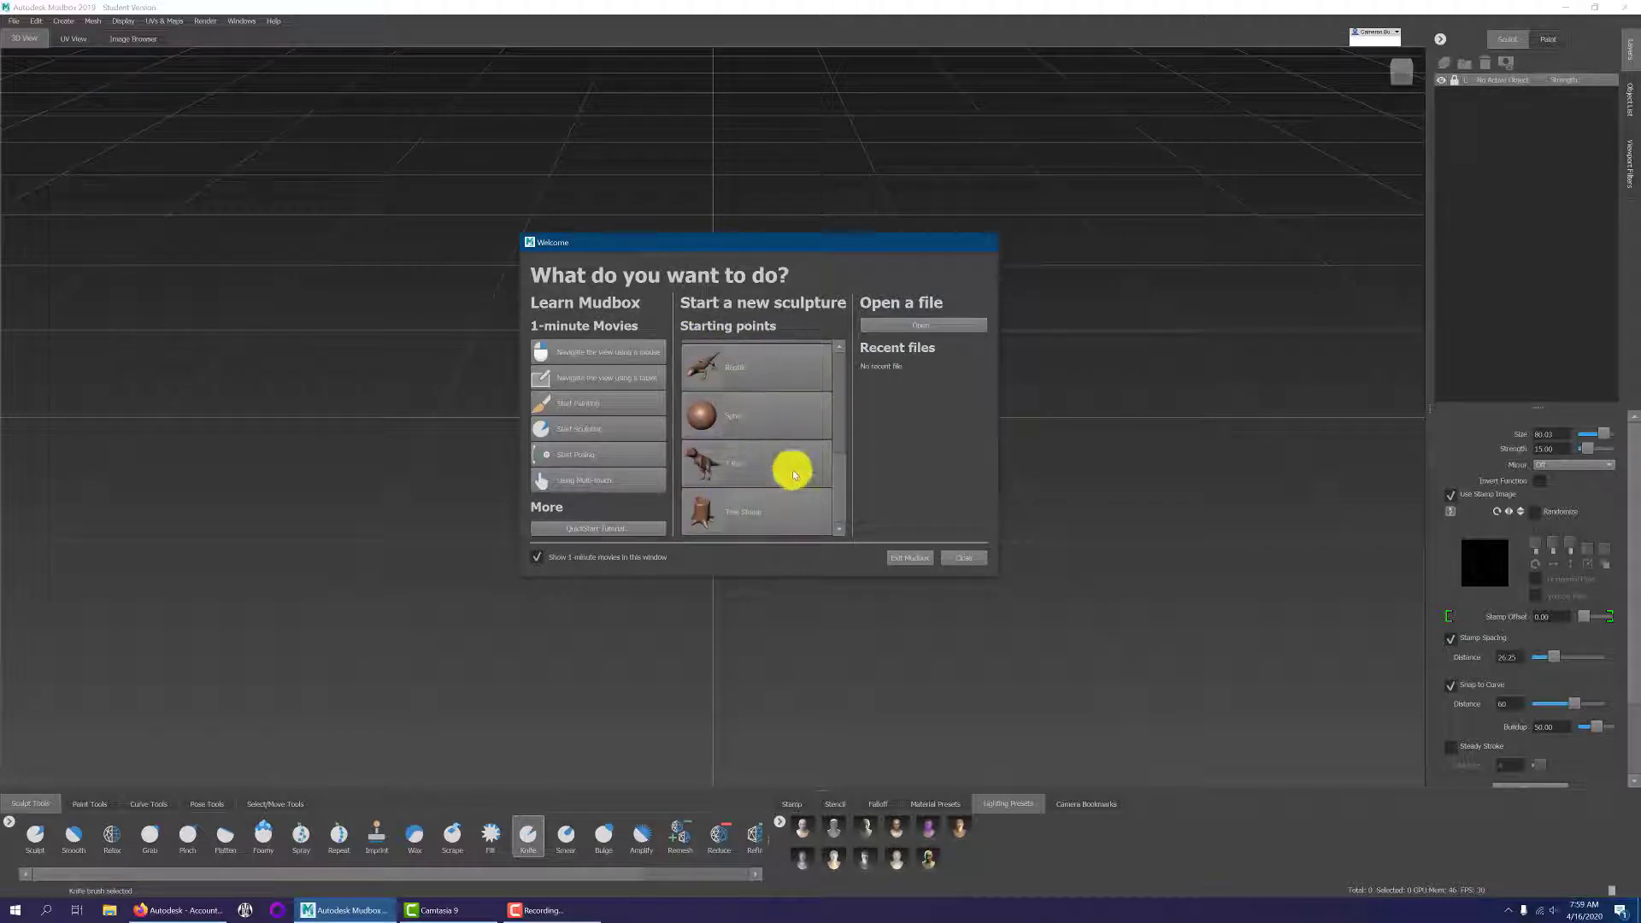
{"action": "scroll", "coordinate": [787, 490], "scroll_direction": "up", "scroll_amount": 2}
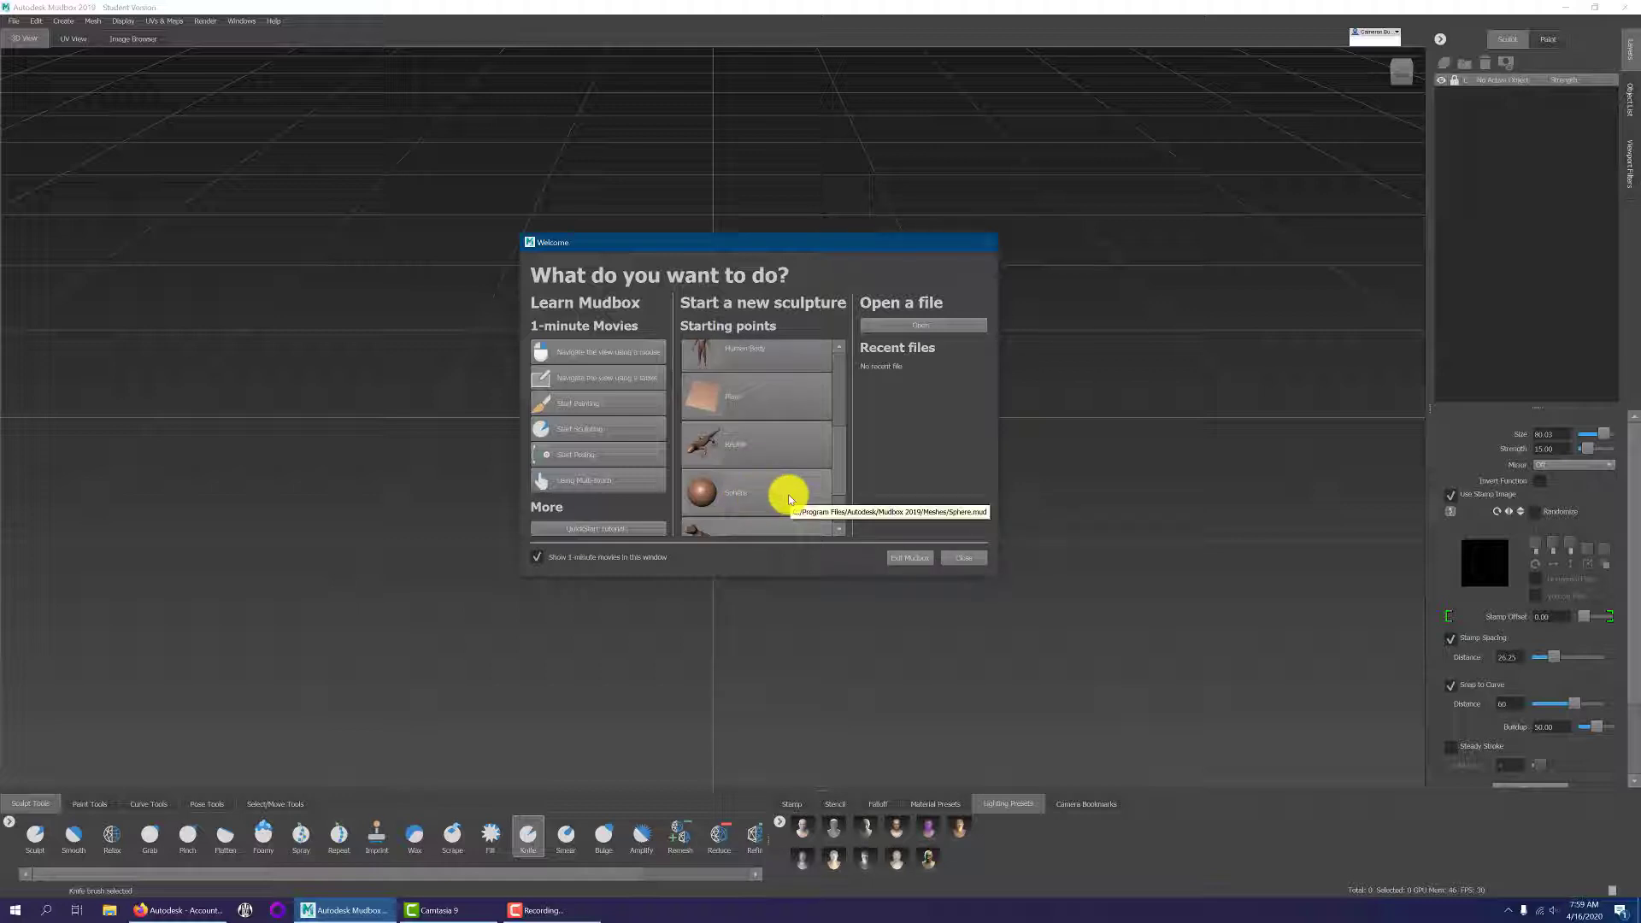
{"action": "left_click", "coordinate": [788, 494]}
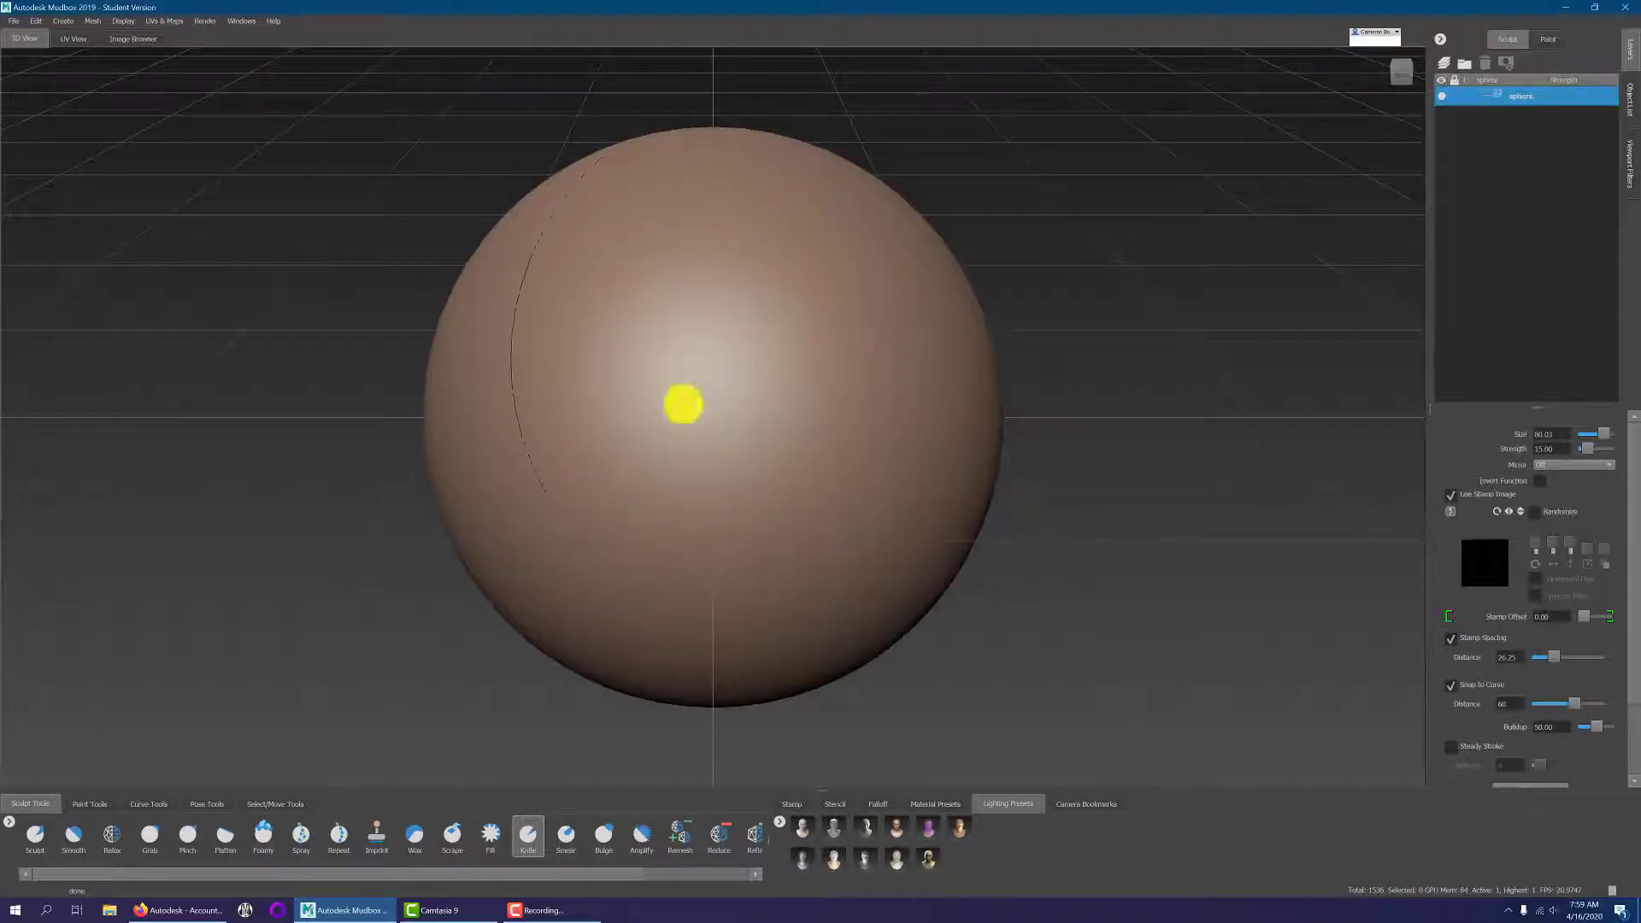
{"action": "scroll", "coordinate": [1205, 370], "scroll_direction": "down", "scroll_amount": 3}
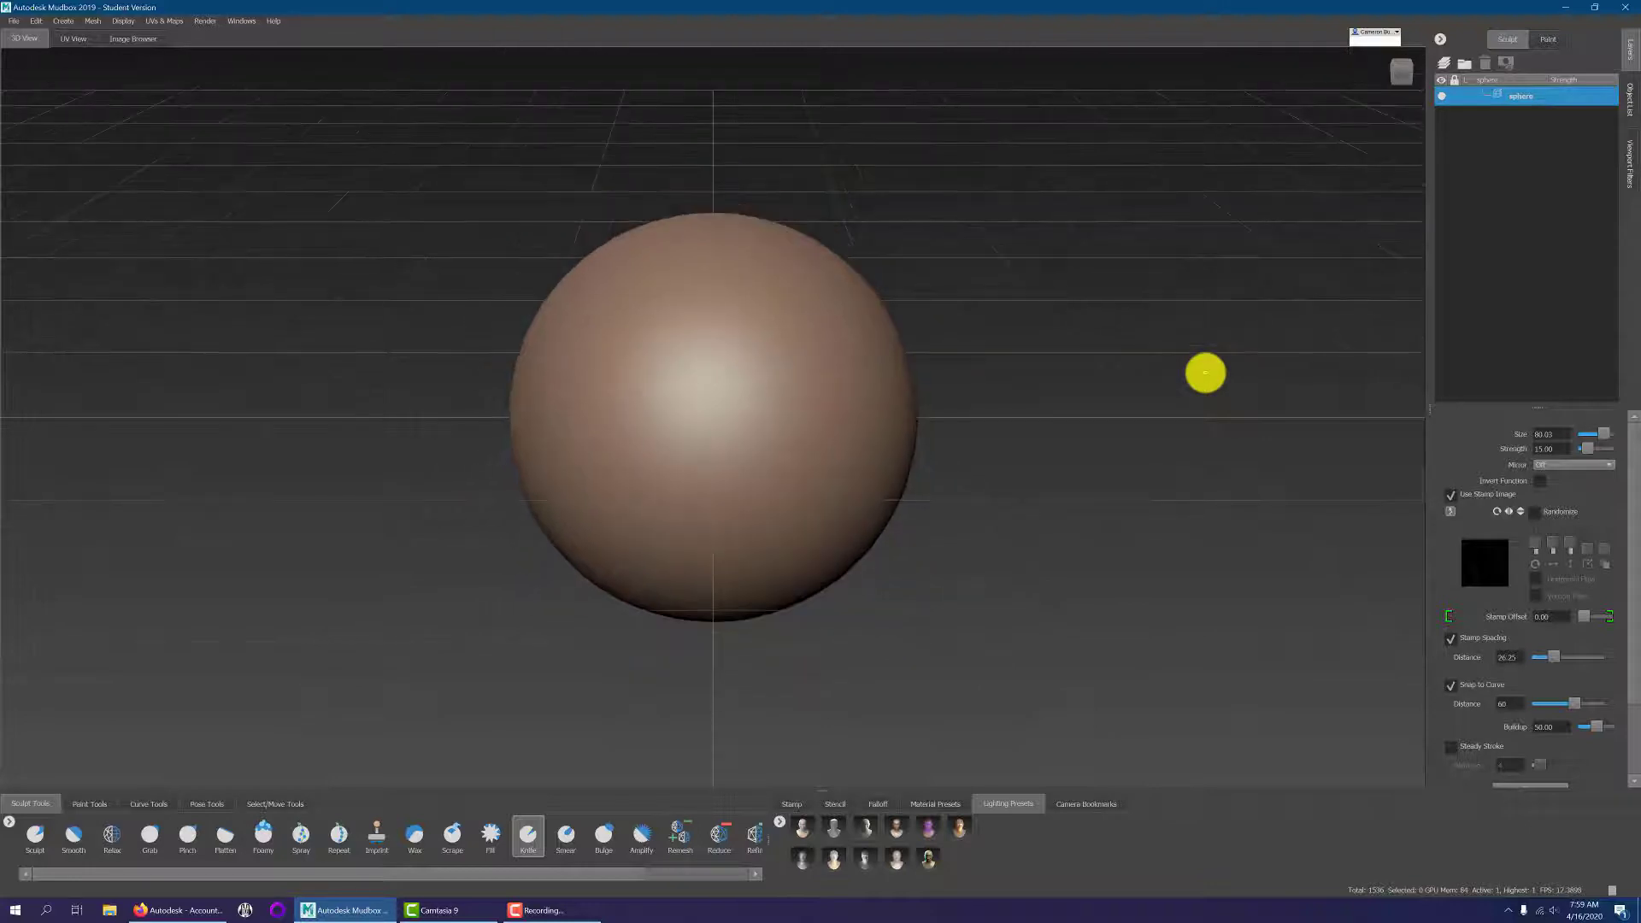
{"action": "scroll", "coordinate": [1205, 370], "scroll_direction": "down", "scroll_amount": 5}
{"action": "scroll", "coordinate": [1214, 380], "scroll_direction": "up", "scroll_amount": 4}
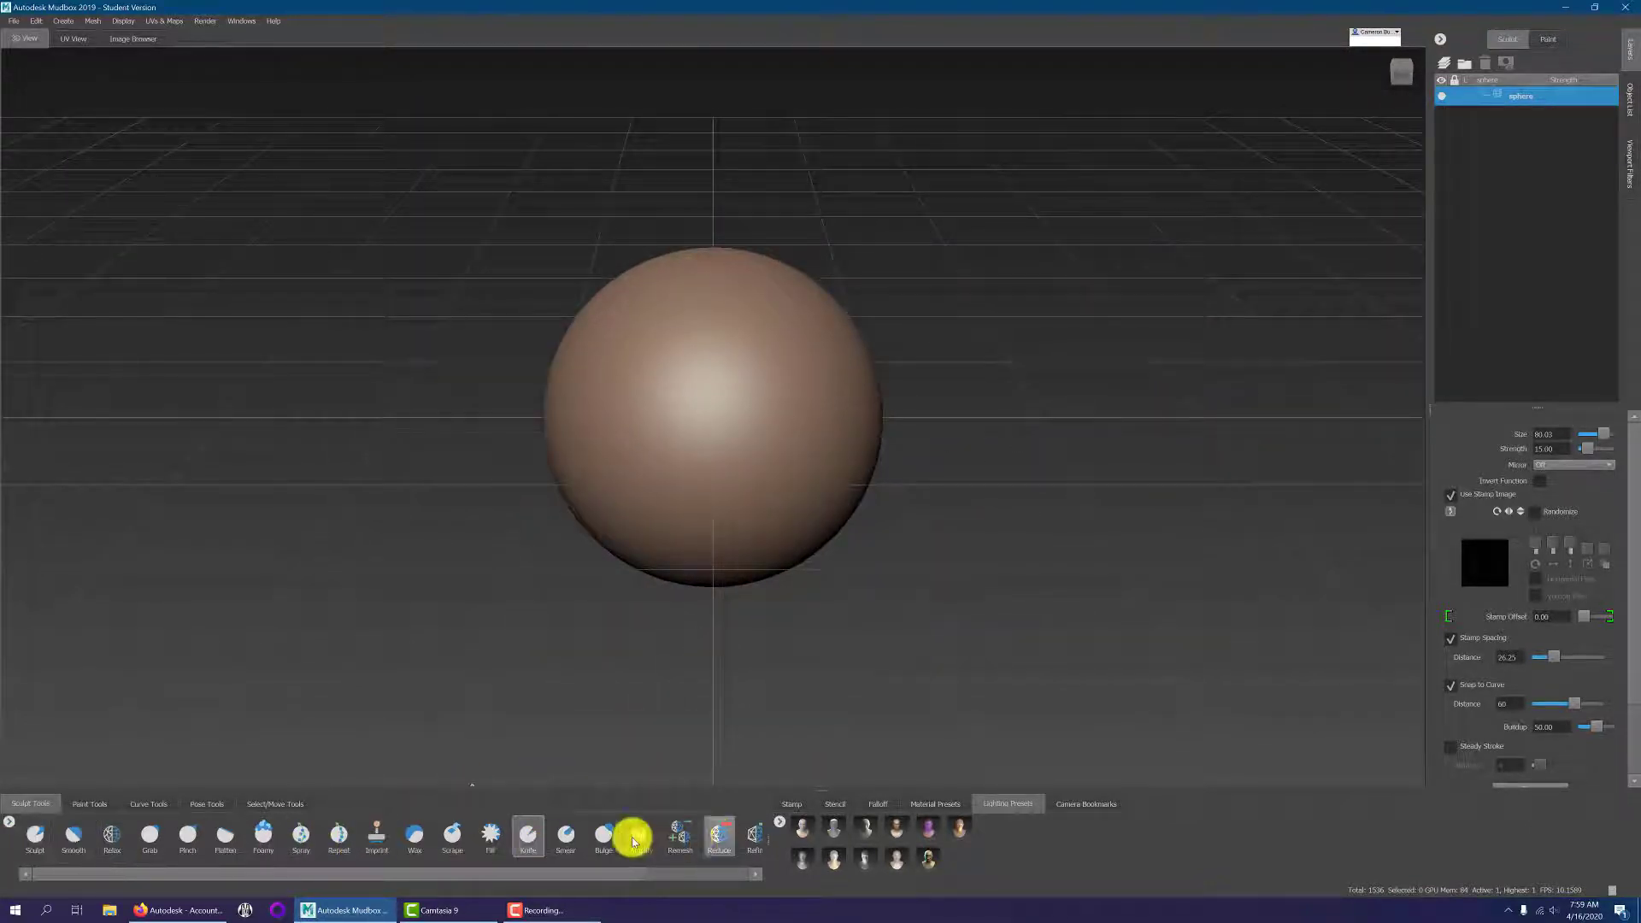
Look through the paint, curve, pose and select/move tool sets, and return to the sculpt tools.
{"action": "left_click", "coordinate": [100, 806]}
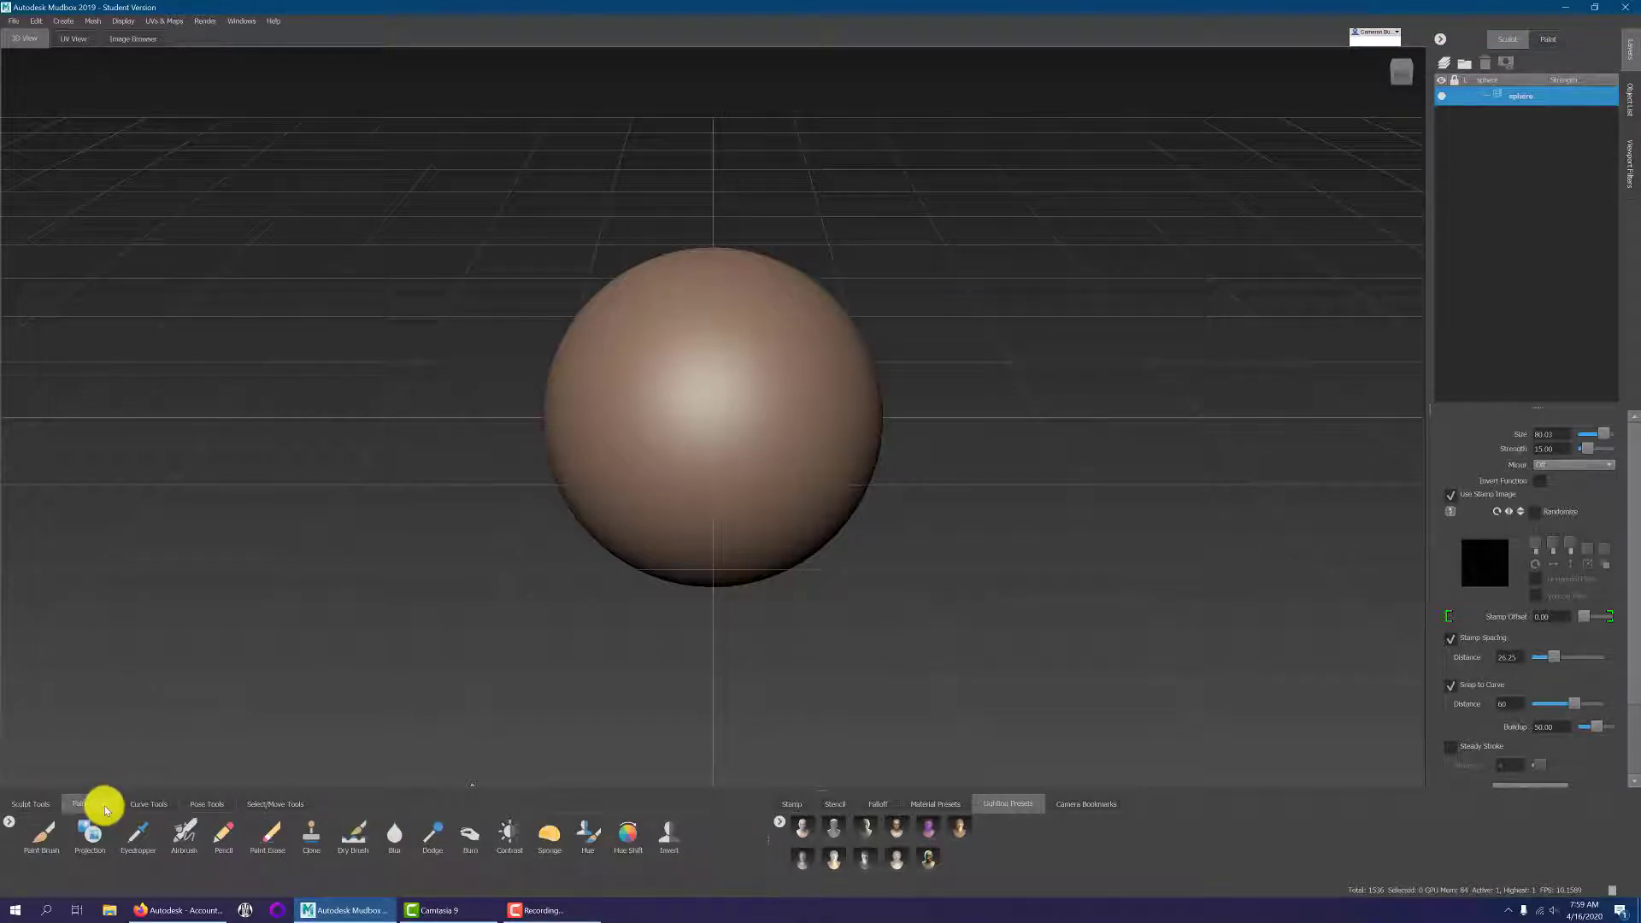
{"action": "left_click", "coordinate": [164, 806]}
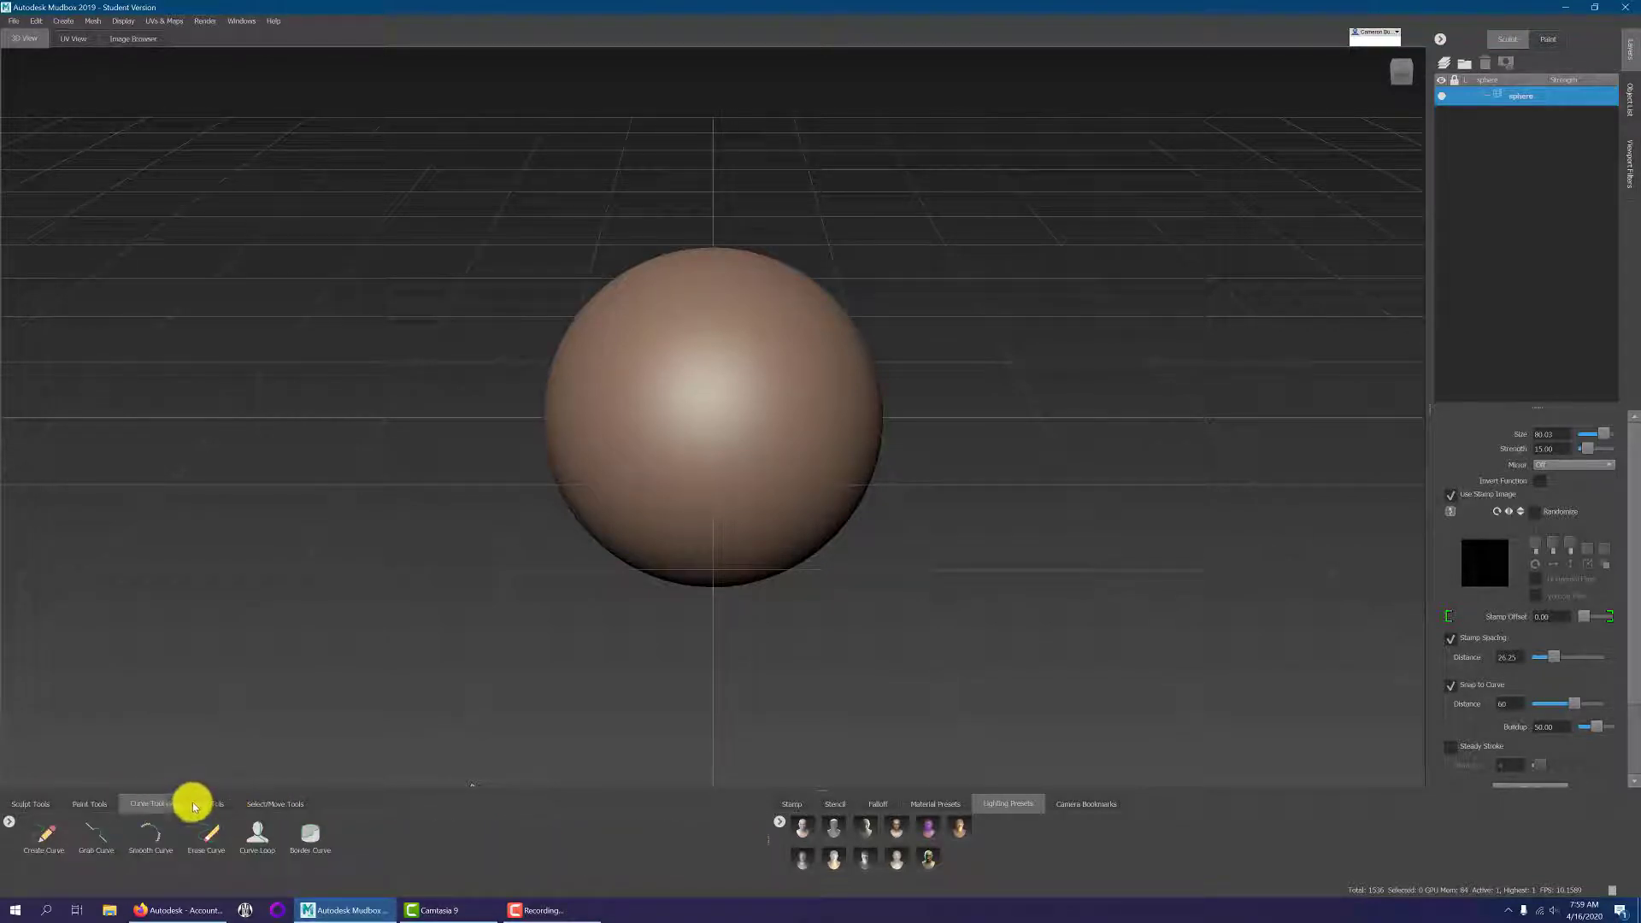
{"action": "left_click", "coordinate": [224, 804]}
{"action": "left_click", "coordinate": [279, 807]}
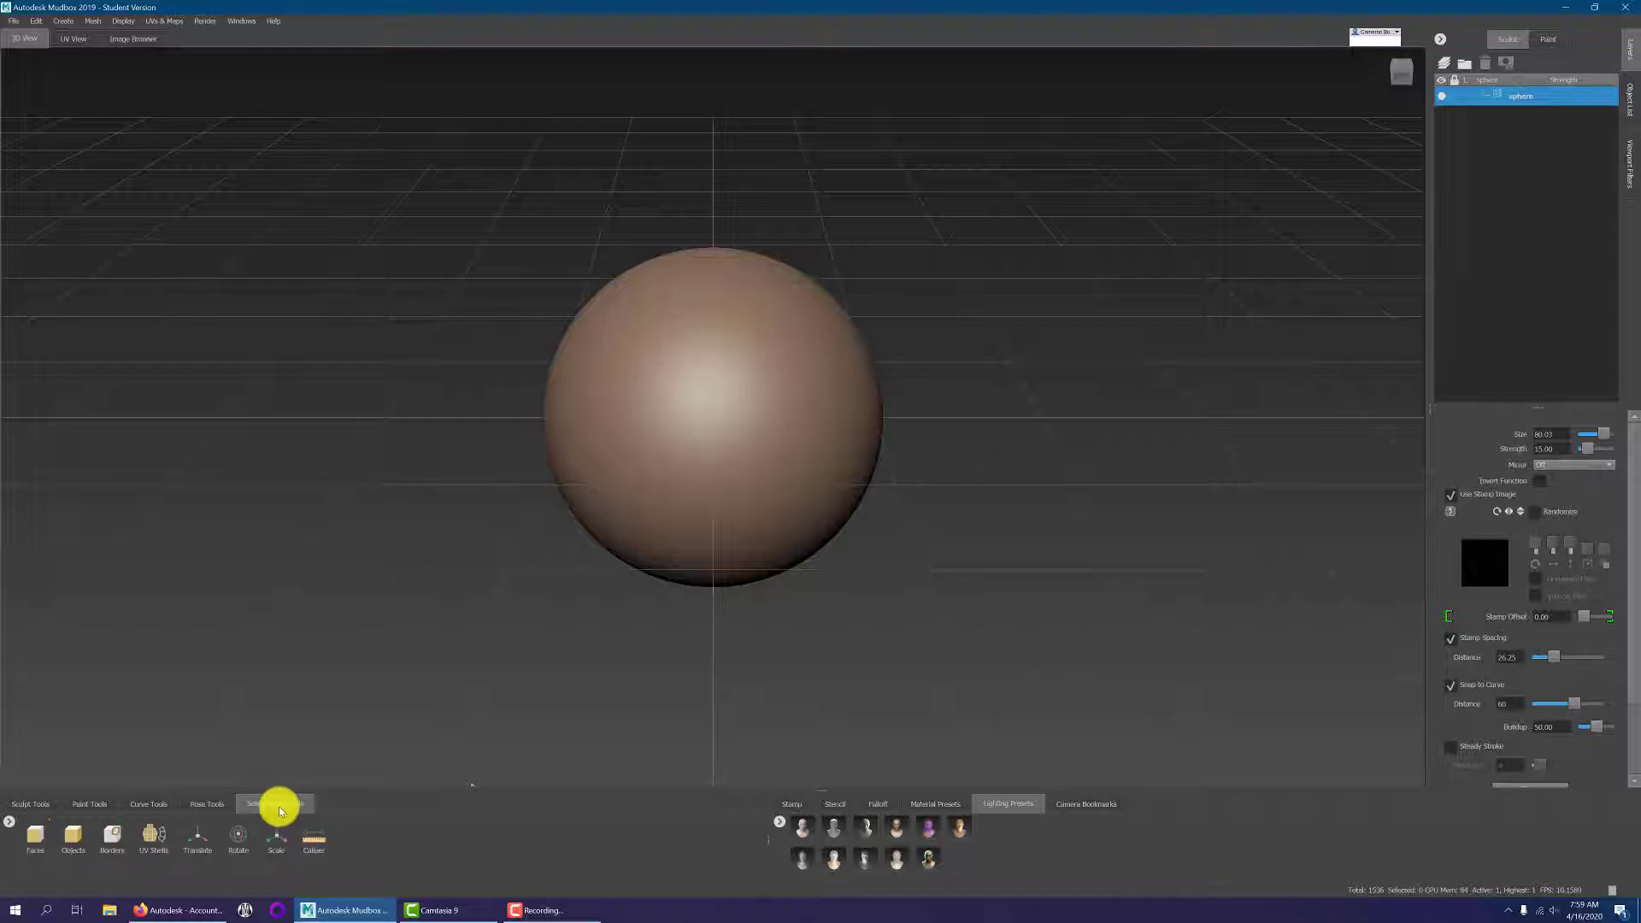
{"action": "left_click", "coordinate": [33, 803]}
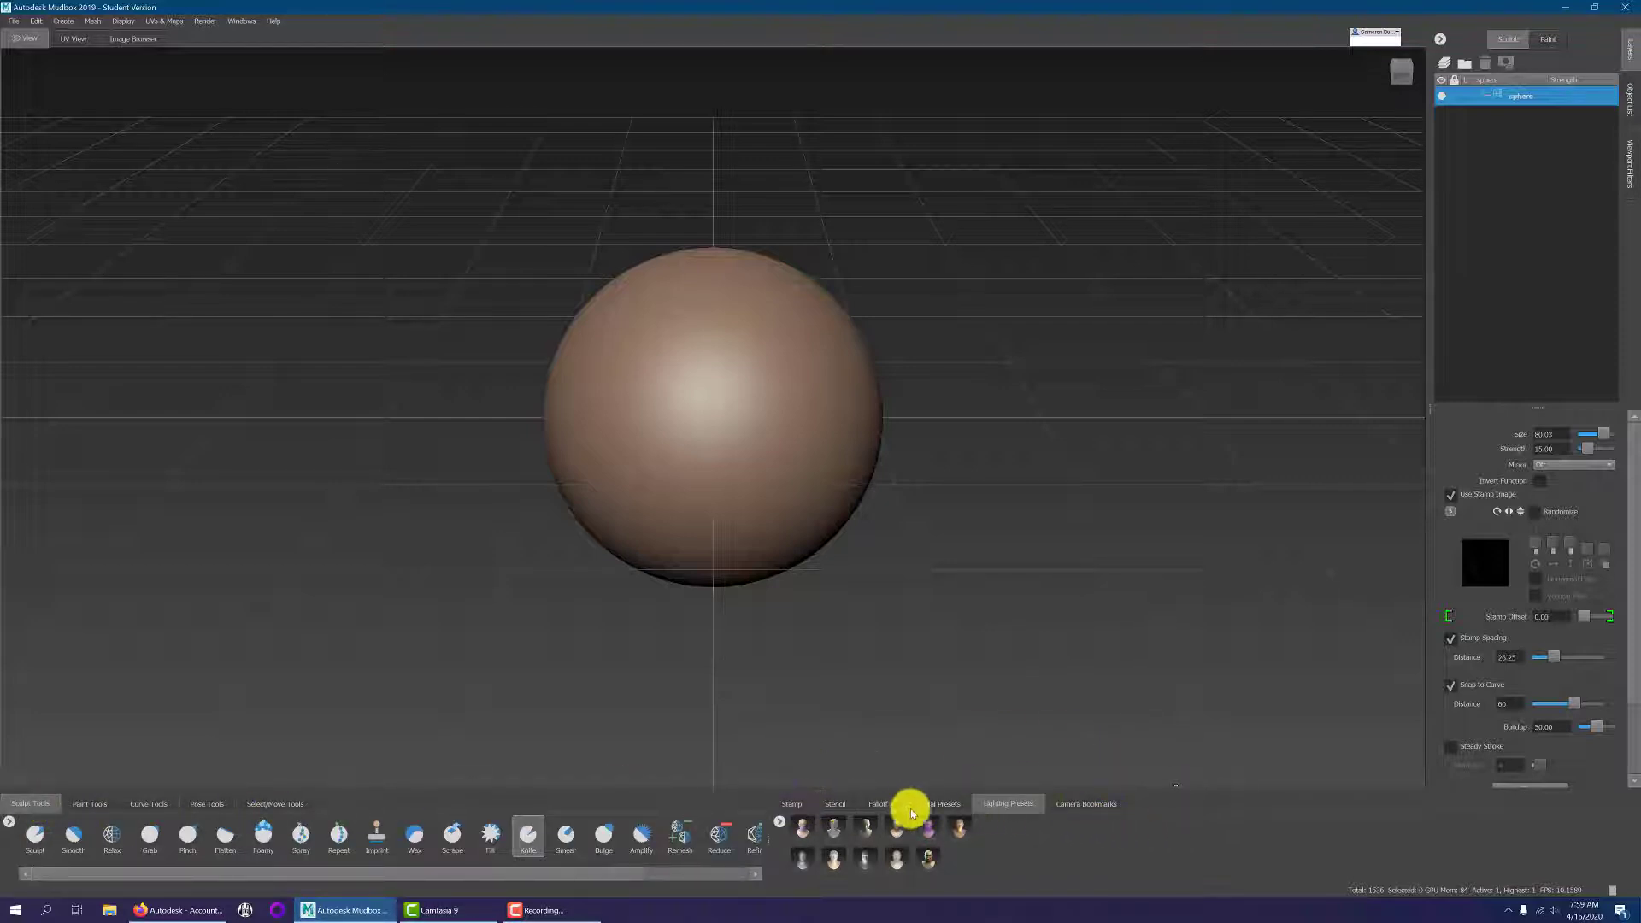
Look through the stencils, falloffs, material presets, lighting presets and camera bookmarks, and return to the stamps.
{"action": "left_click", "coordinate": [795, 803]}
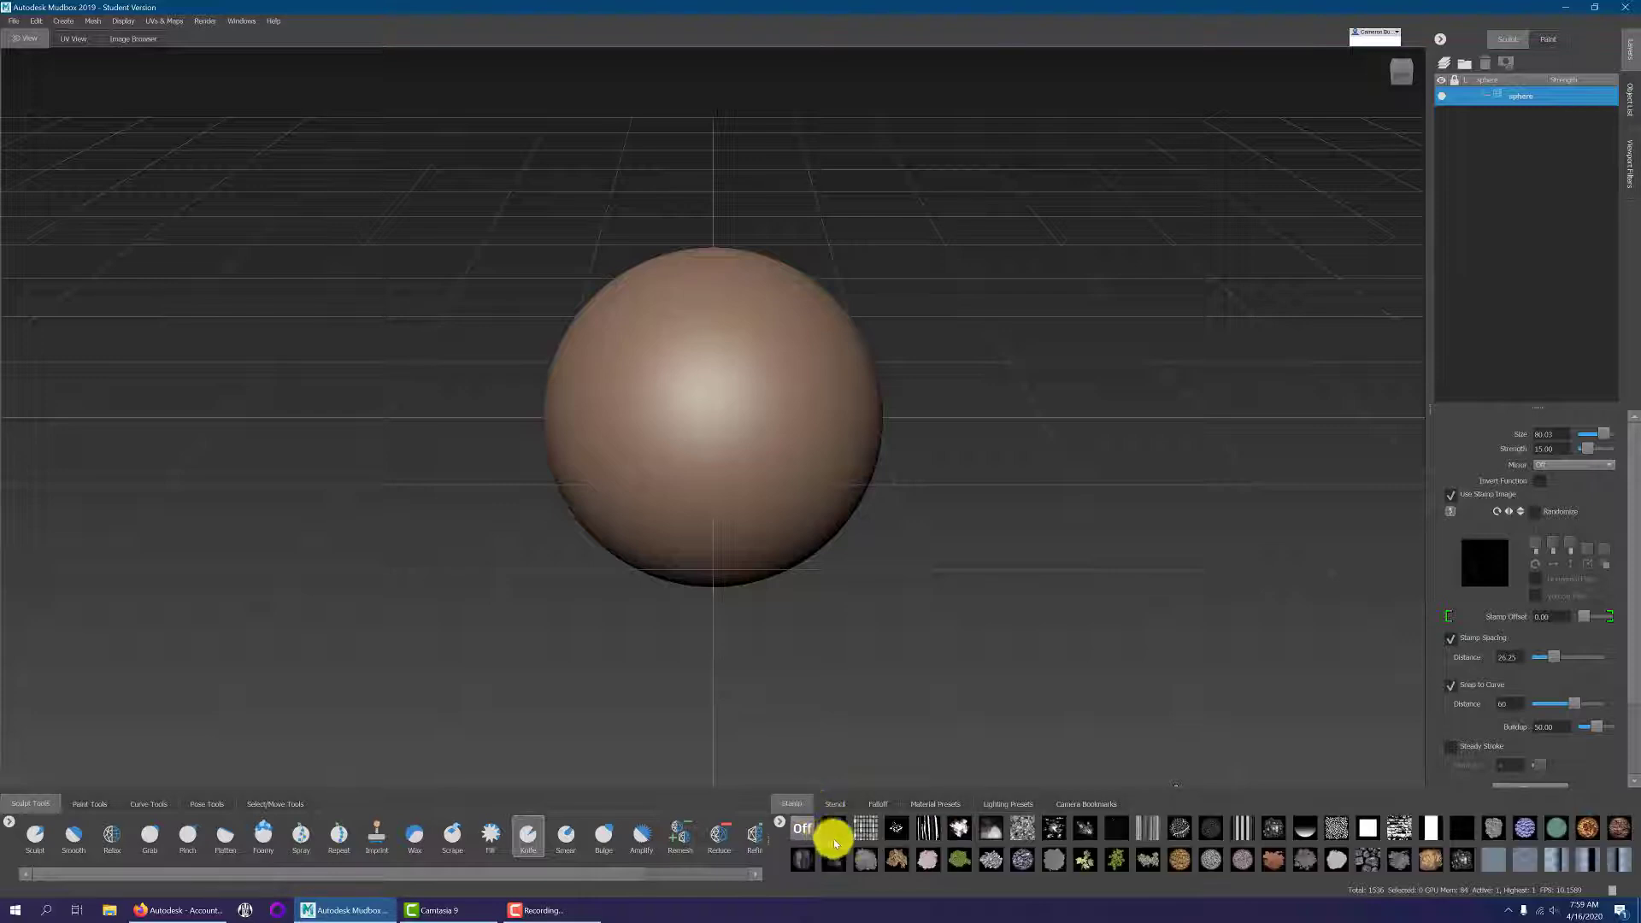
{"action": "left_click", "coordinate": [835, 804]}
{"action": "left_click", "coordinate": [879, 804]}
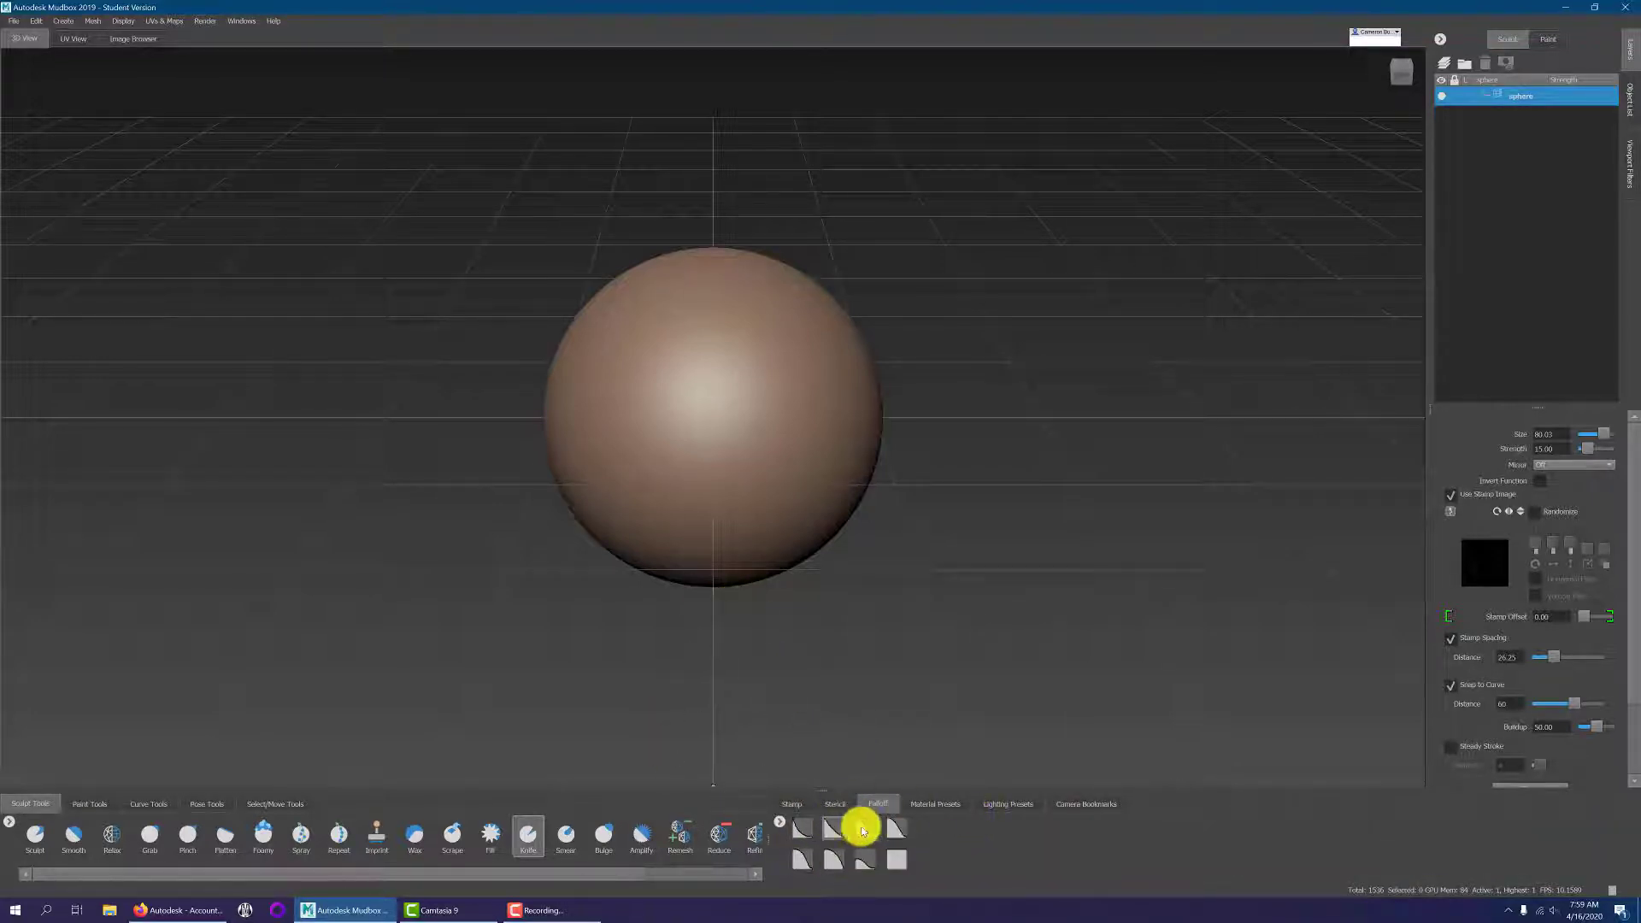
{"action": "left_click", "coordinate": [928, 807]}
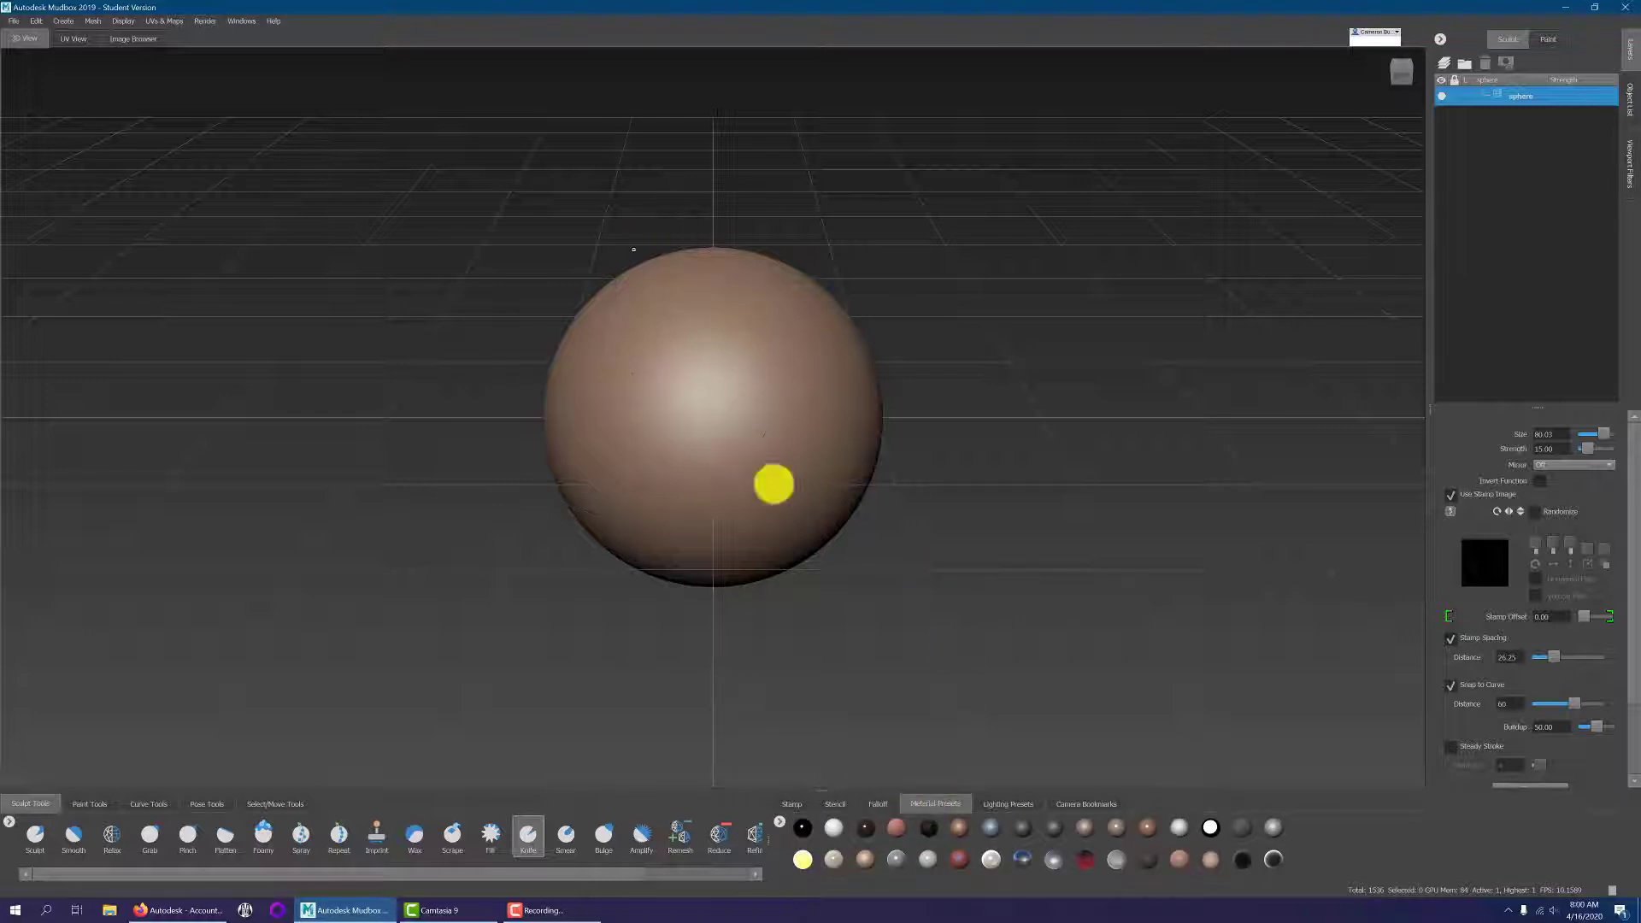
{"action": "left_click", "coordinate": [998, 806]}
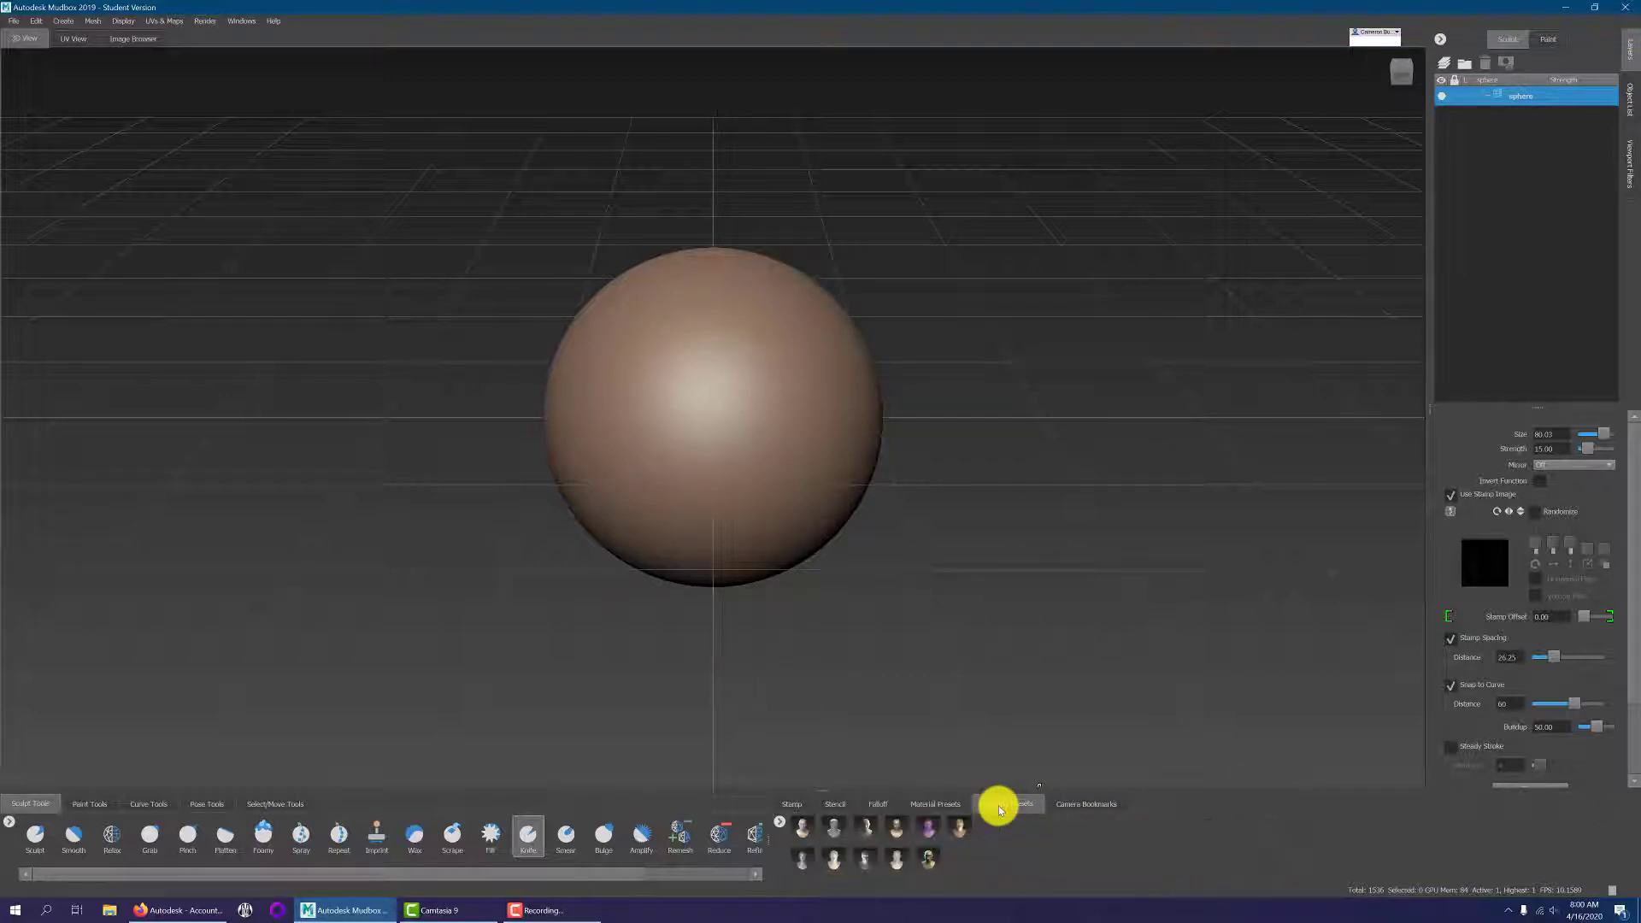
{"action": "left_click", "coordinate": [1103, 803]}
{"action": "left_click", "coordinate": [793, 804]}
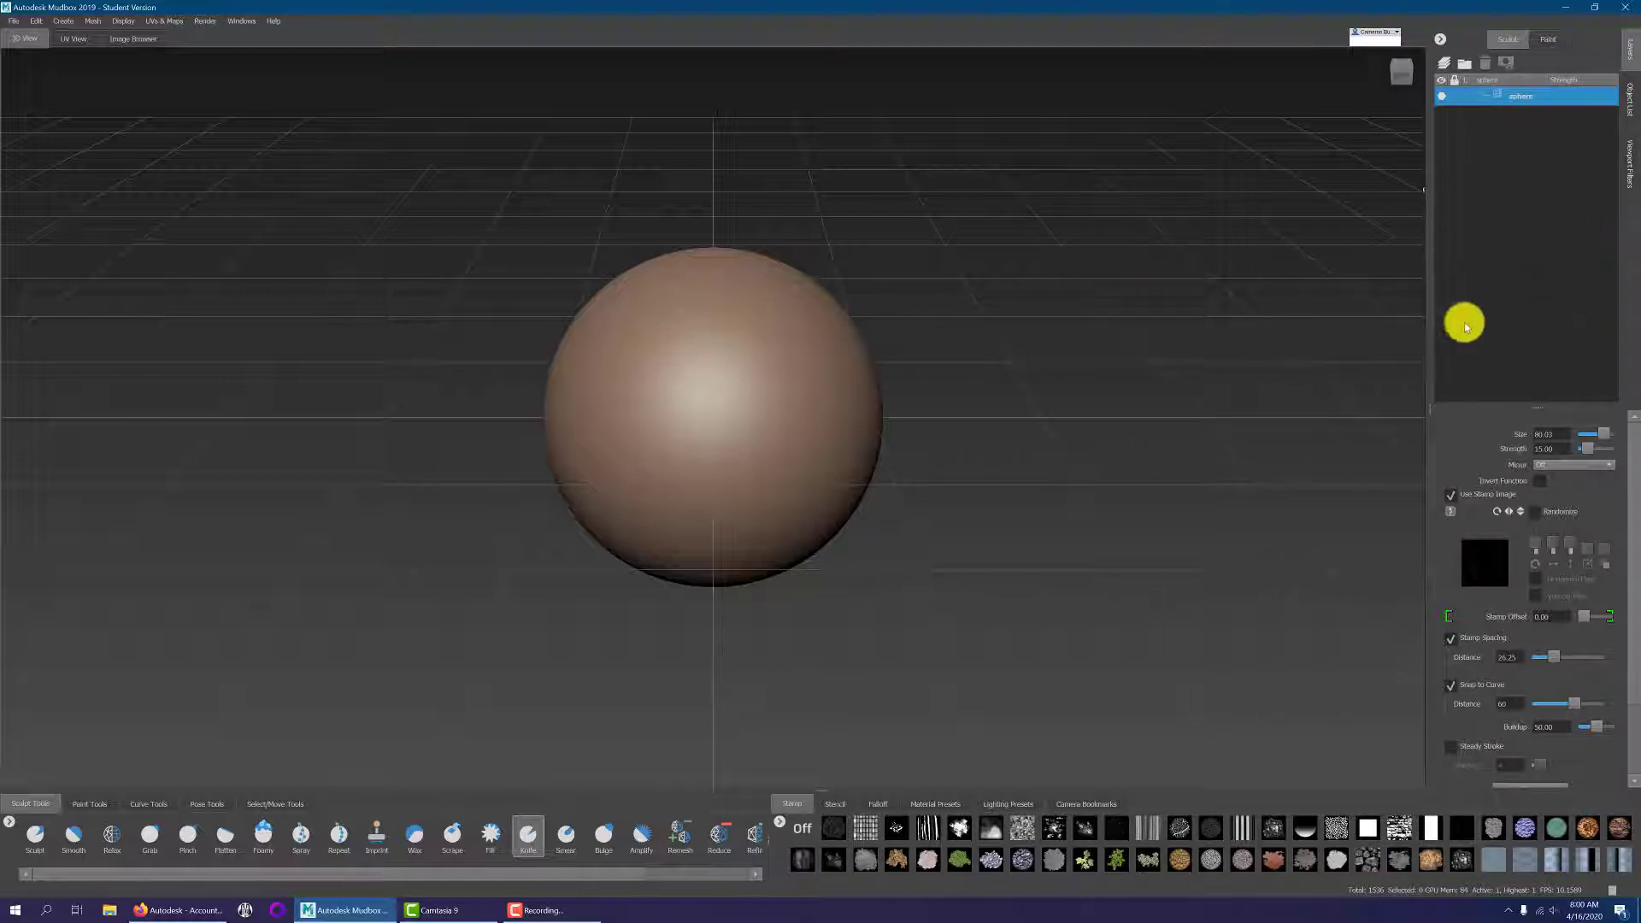
Review the scene's object list, the viewport filters and the paint layers, and return to the sculpt layers.
{"action": "left_click", "coordinate": [1628, 94]}
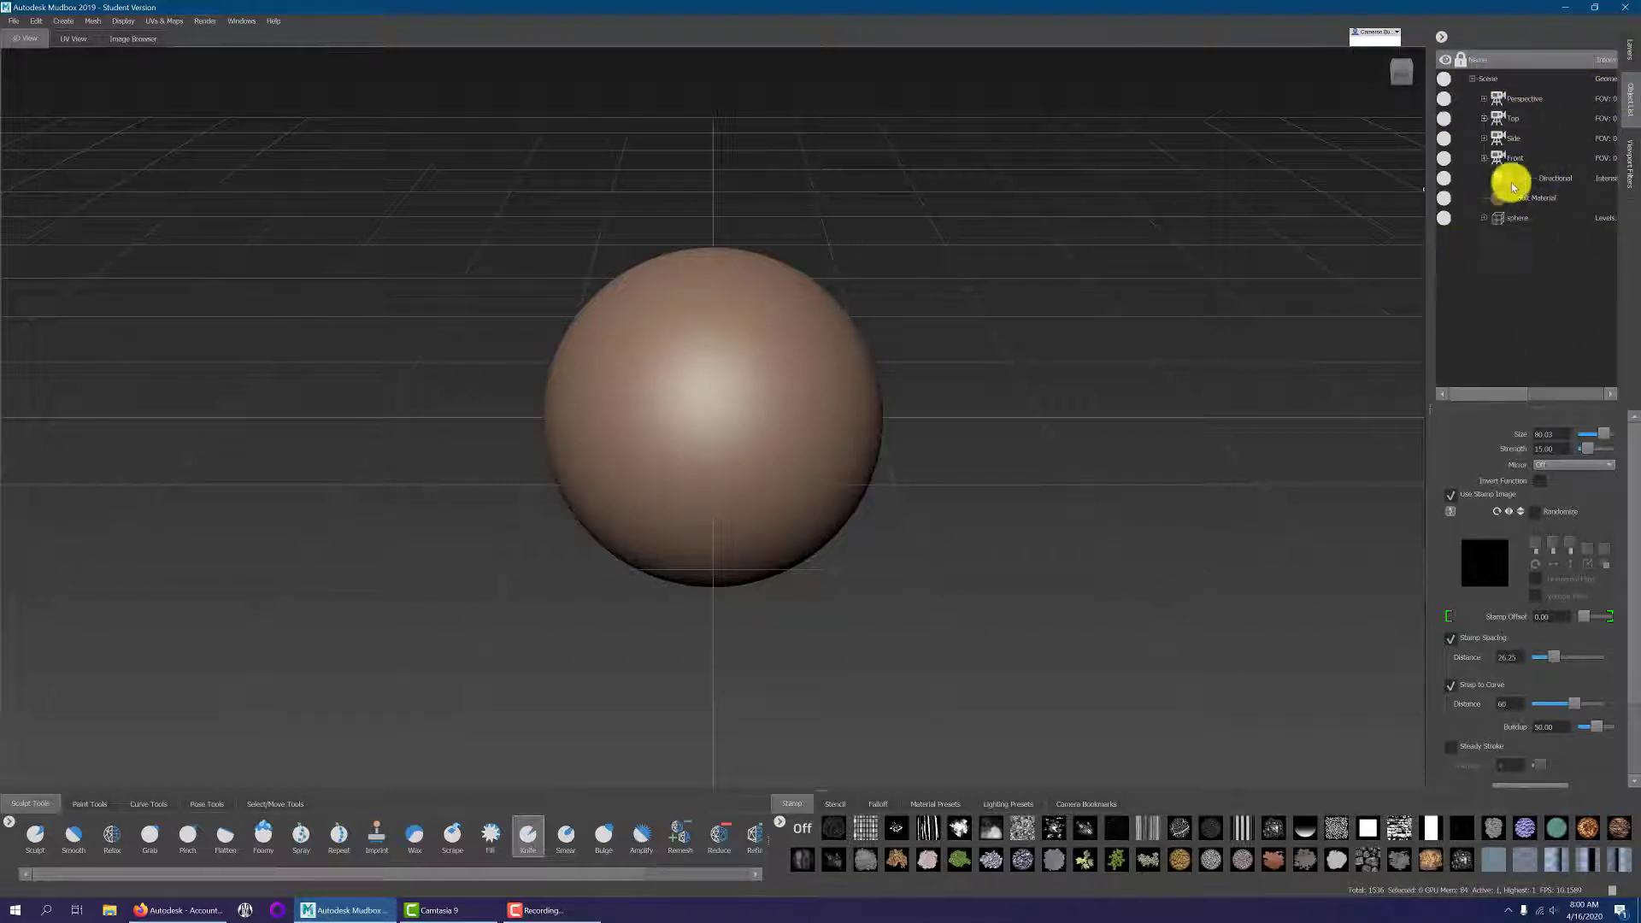
{"action": "left_click", "coordinate": [1630, 181]}
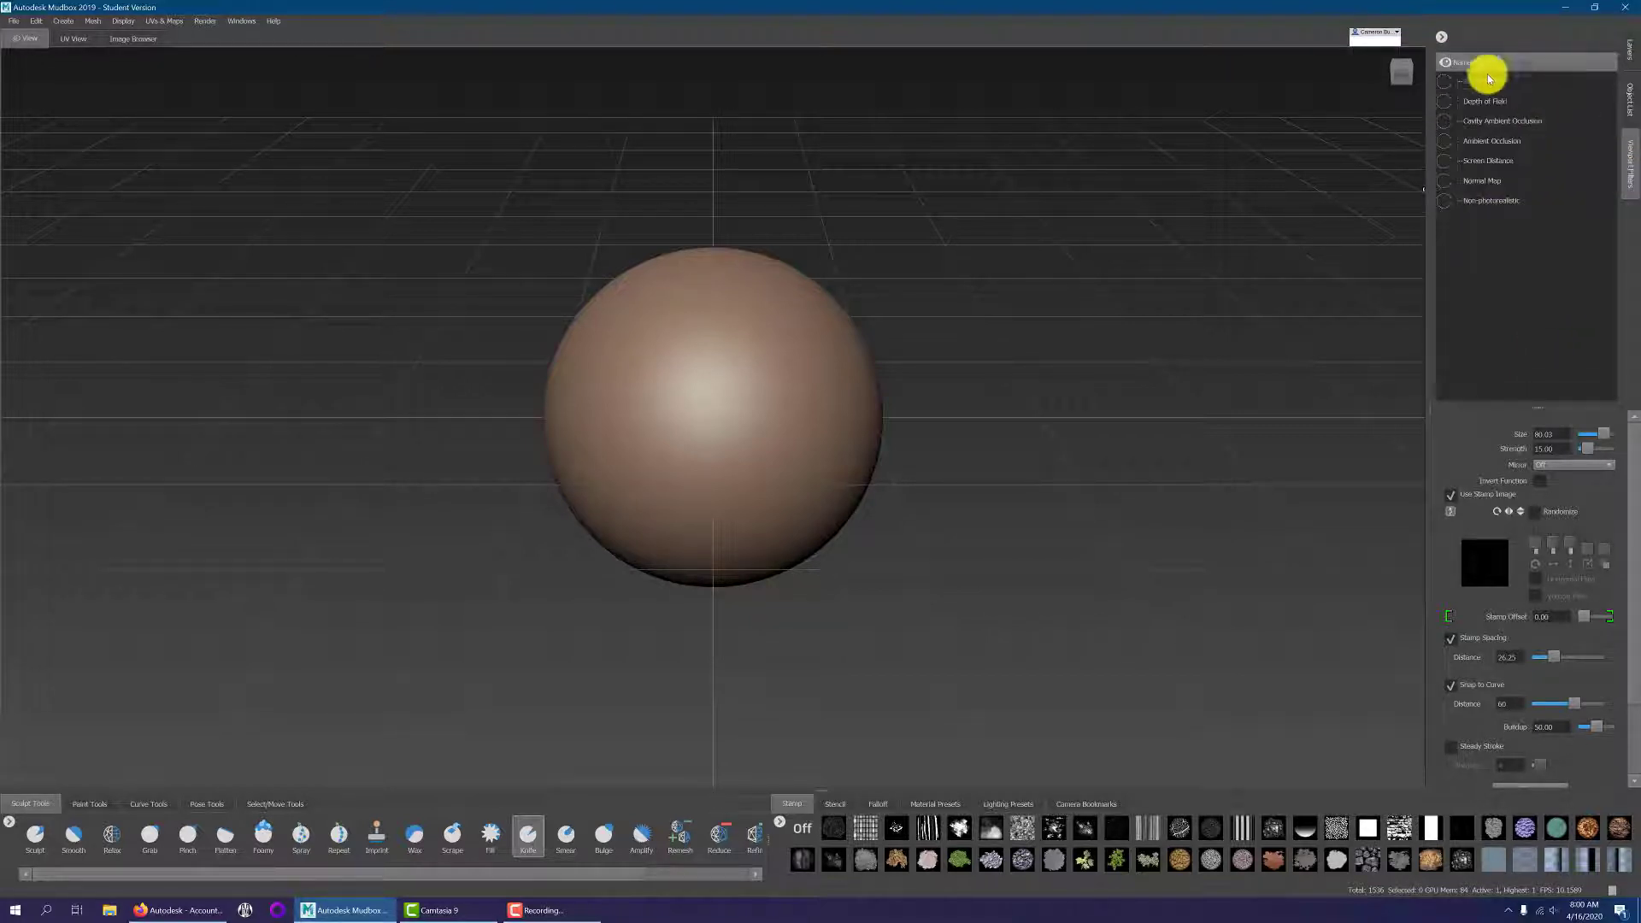
{"action": "left_click", "coordinate": [1630, 48]}
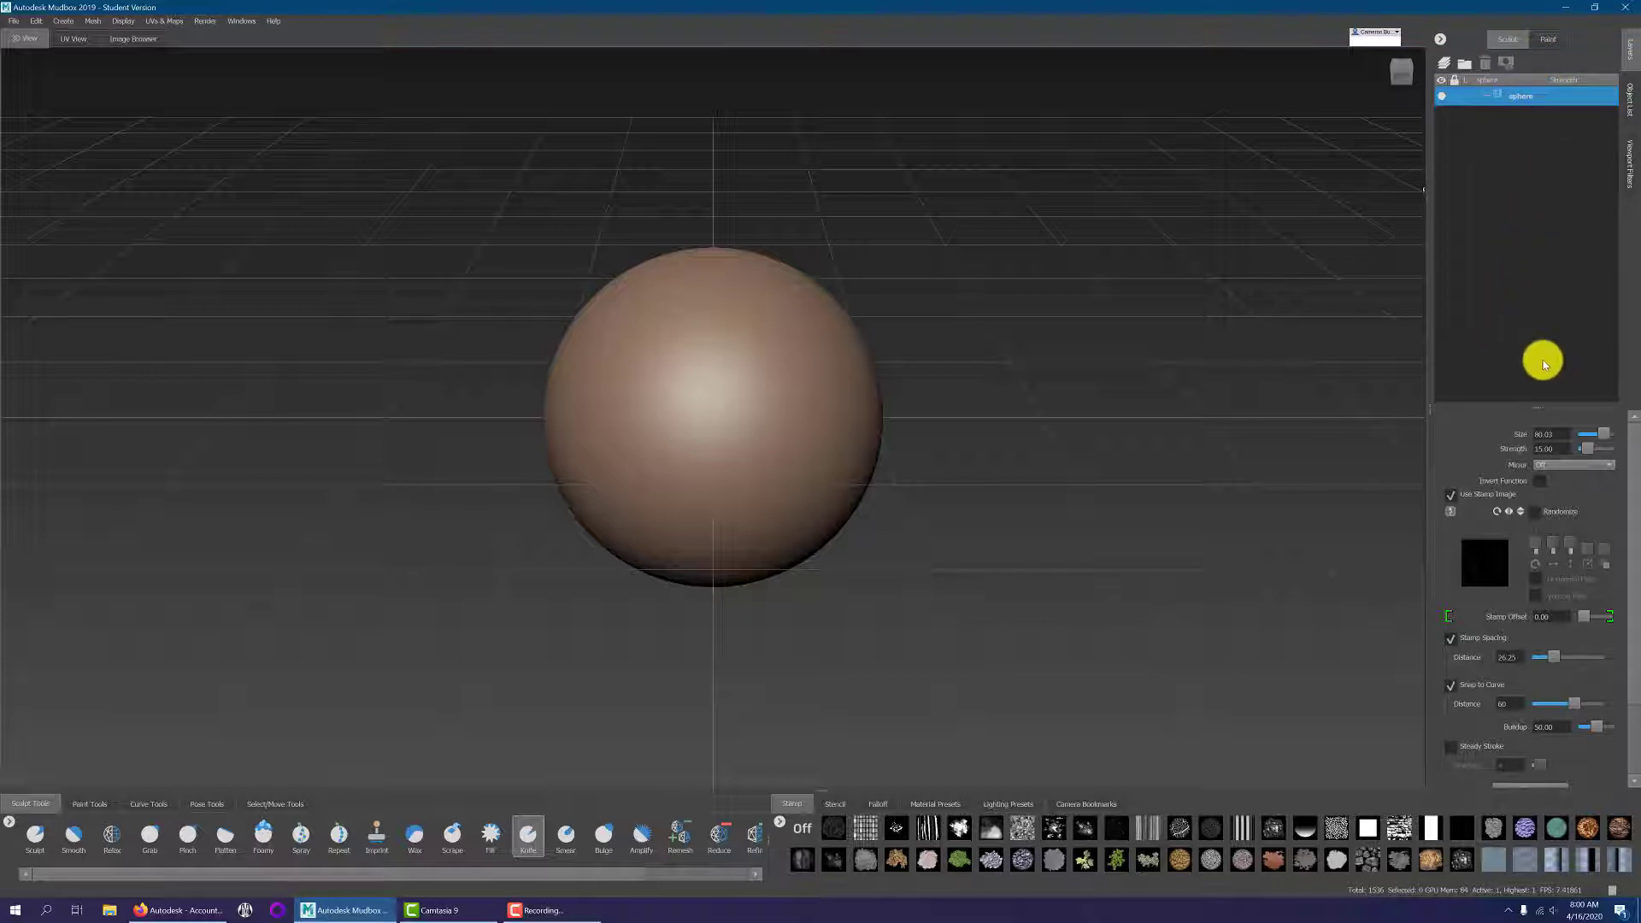
{"action": "left_click", "coordinate": [1551, 41]}
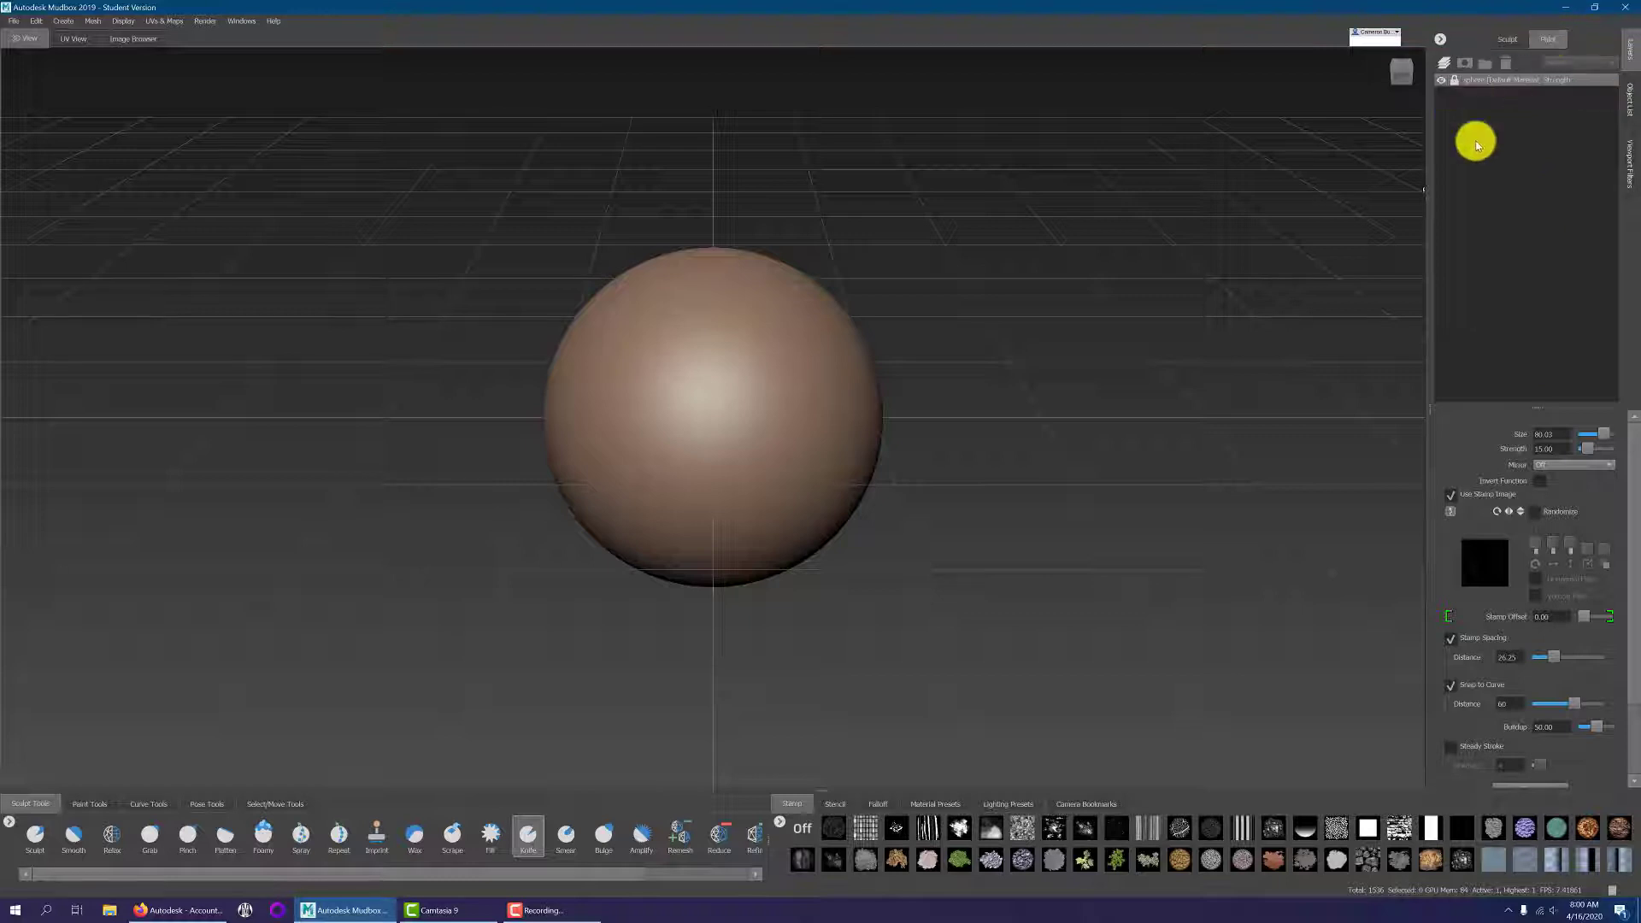
{"action": "left_click", "coordinate": [1511, 39]}
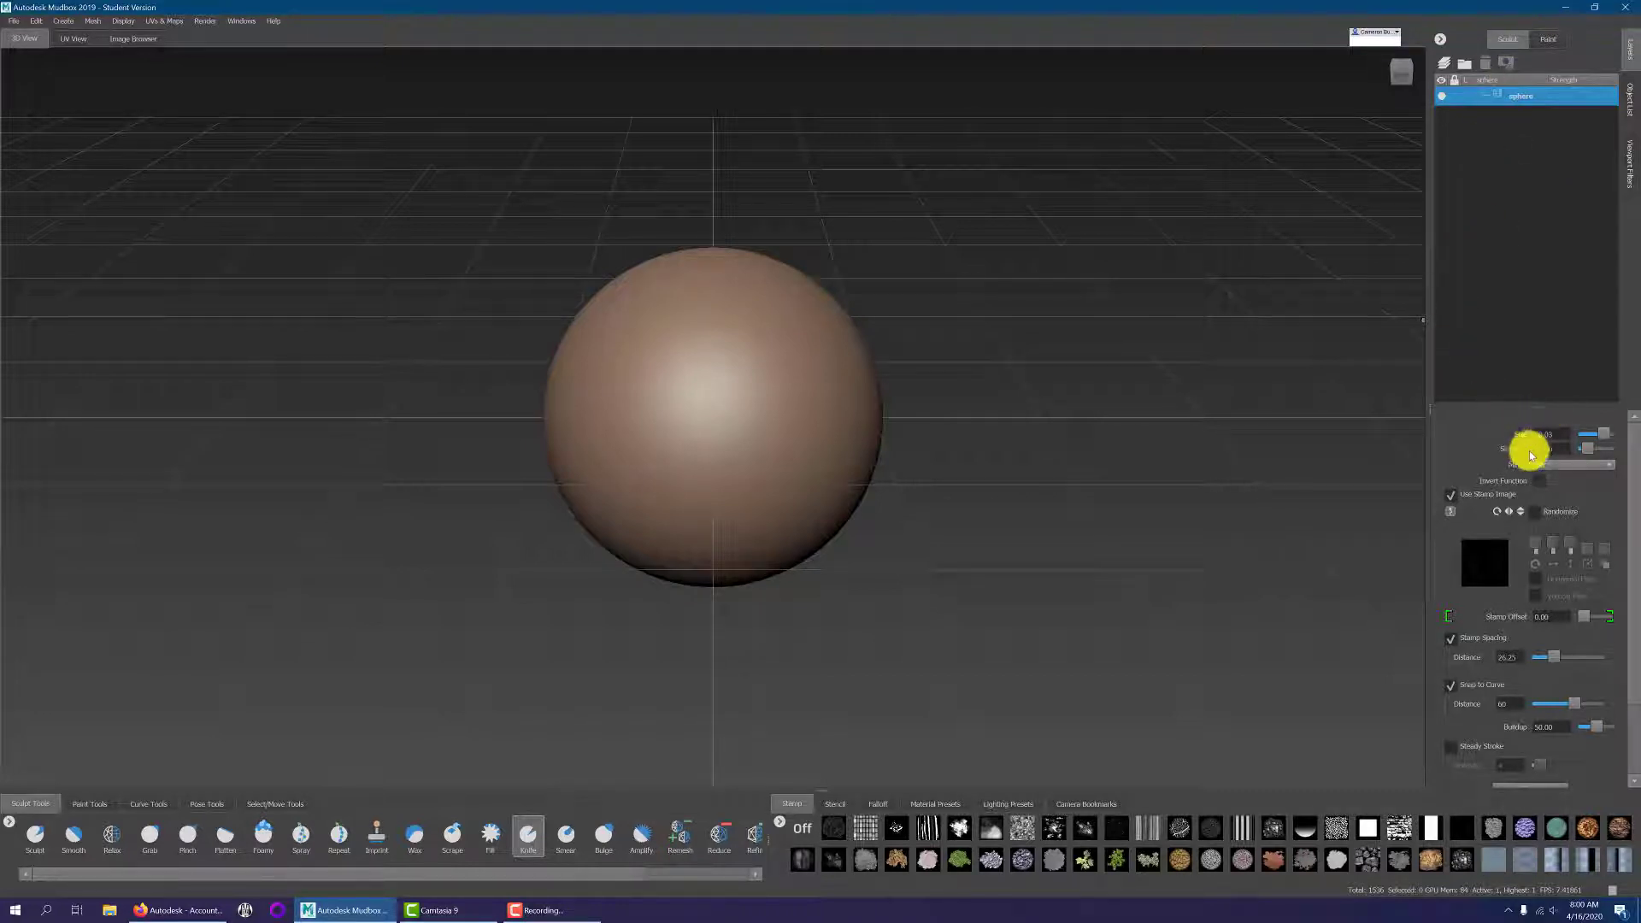
Sculpt raised bumps on the sphere's front with the Sculpt brush, with stamp image, stamp spacing and snap to curve turned off.
{"action": "scroll", "coordinate": [1633, 528], "scroll_direction": "down", "scroll_amount": 1}
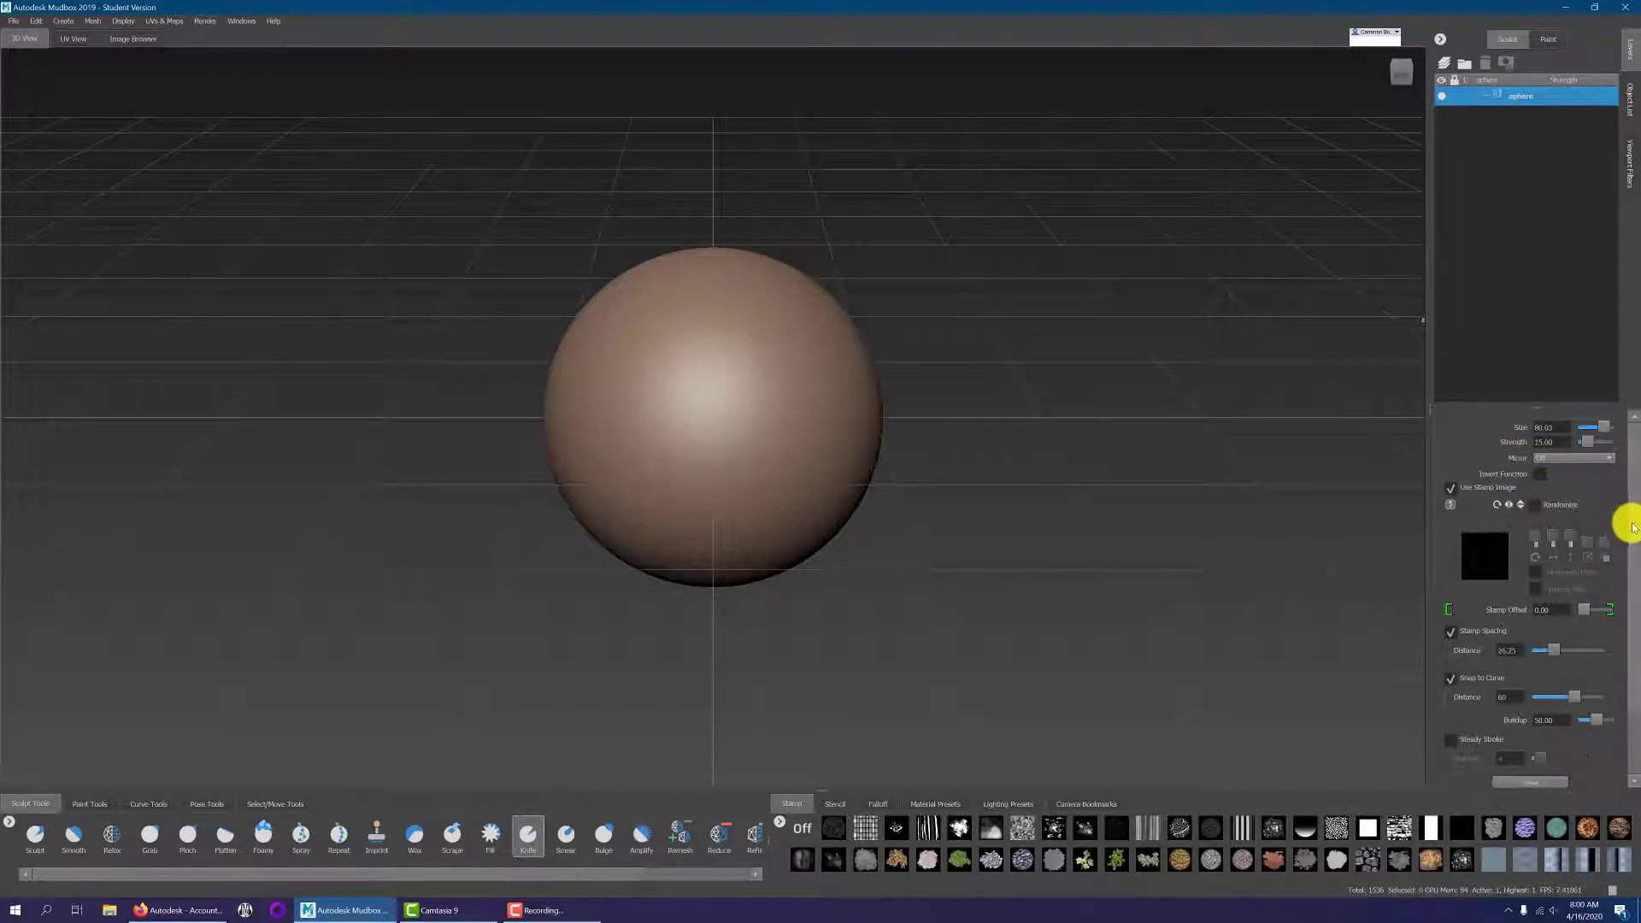
{"action": "scroll", "coordinate": [1633, 527], "scroll_direction": "down", "scroll_amount": 1}
{"action": "left_click", "coordinate": [36, 838]}
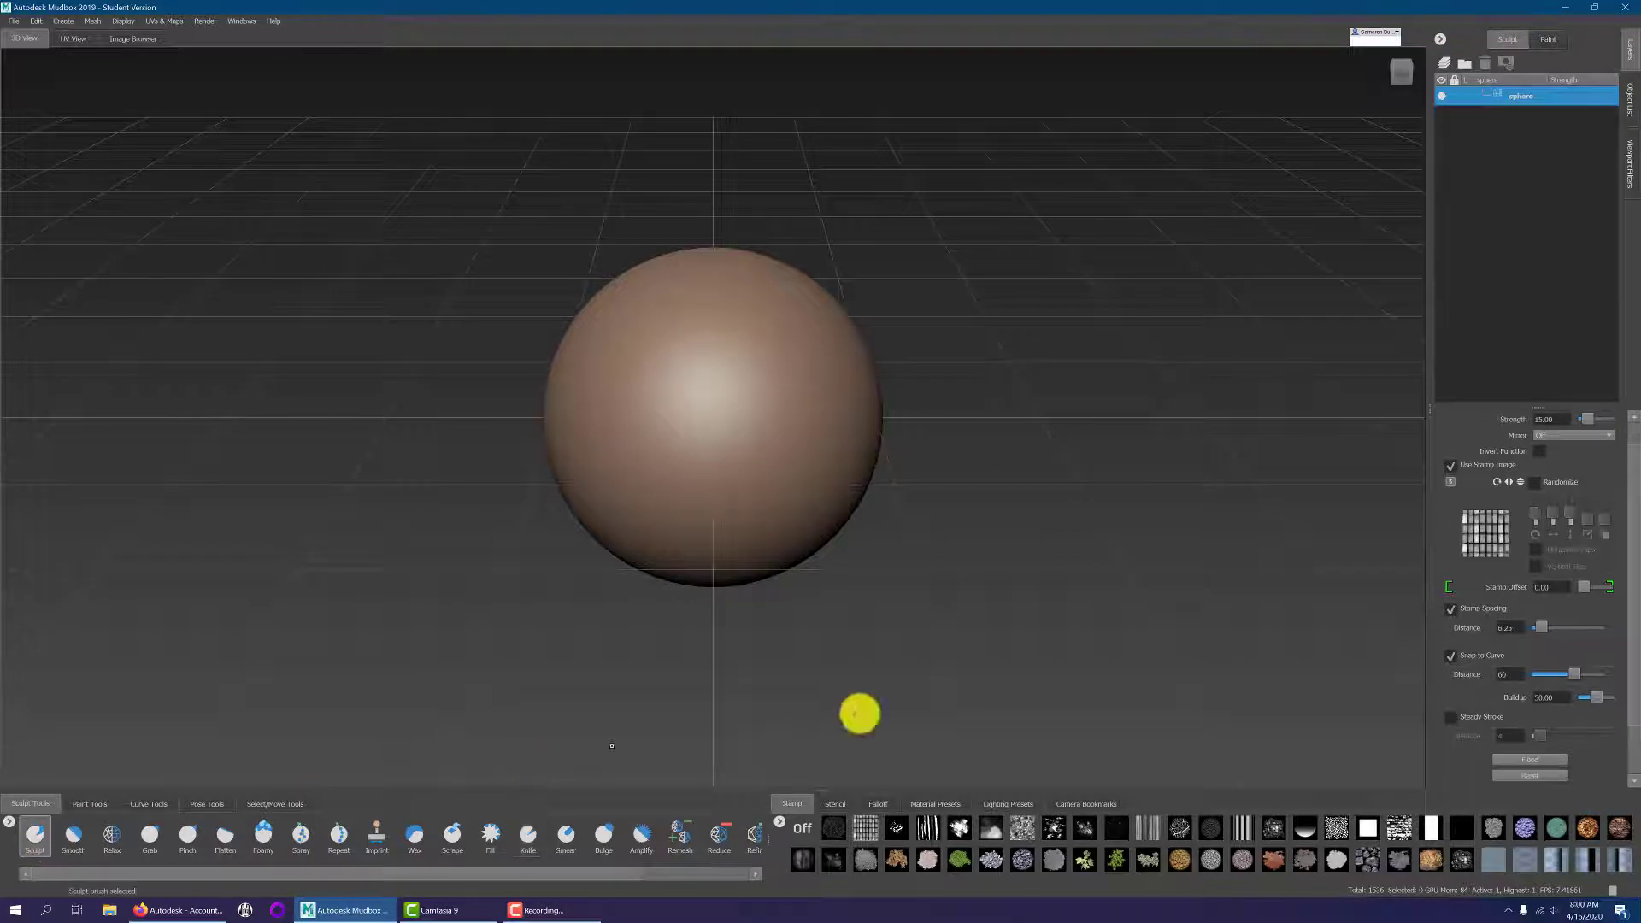
{"action": "scroll", "coordinate": [1635, 453], "scroll_direction": "up", "scroll_amount": 2}
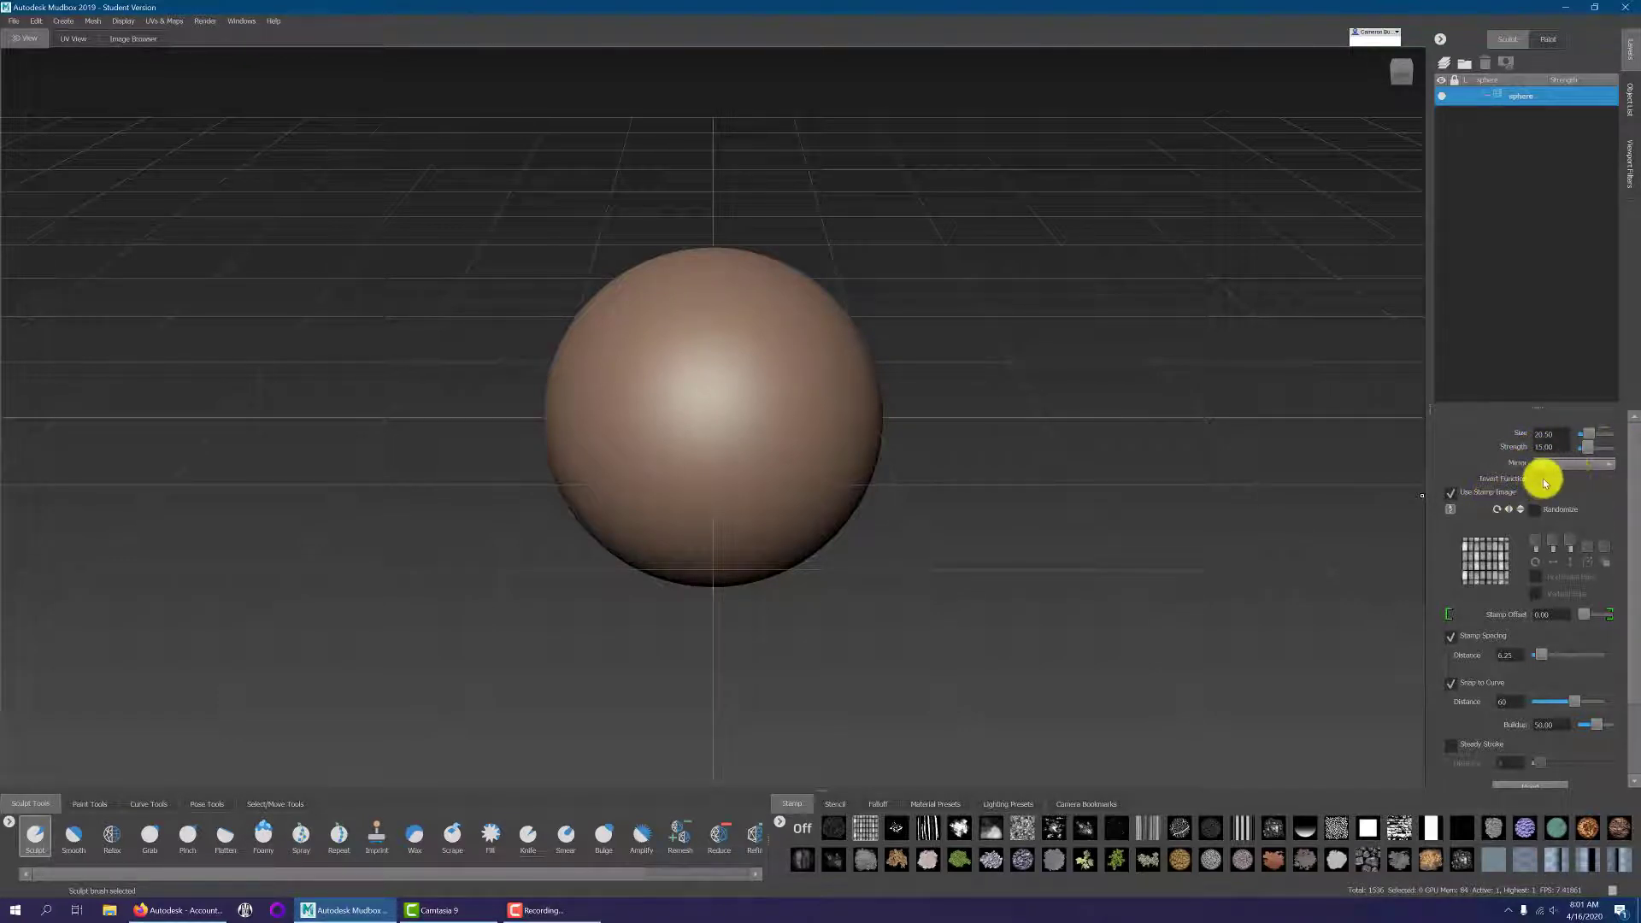
{"action": "left_click", "coordinate": [1451, 498]}
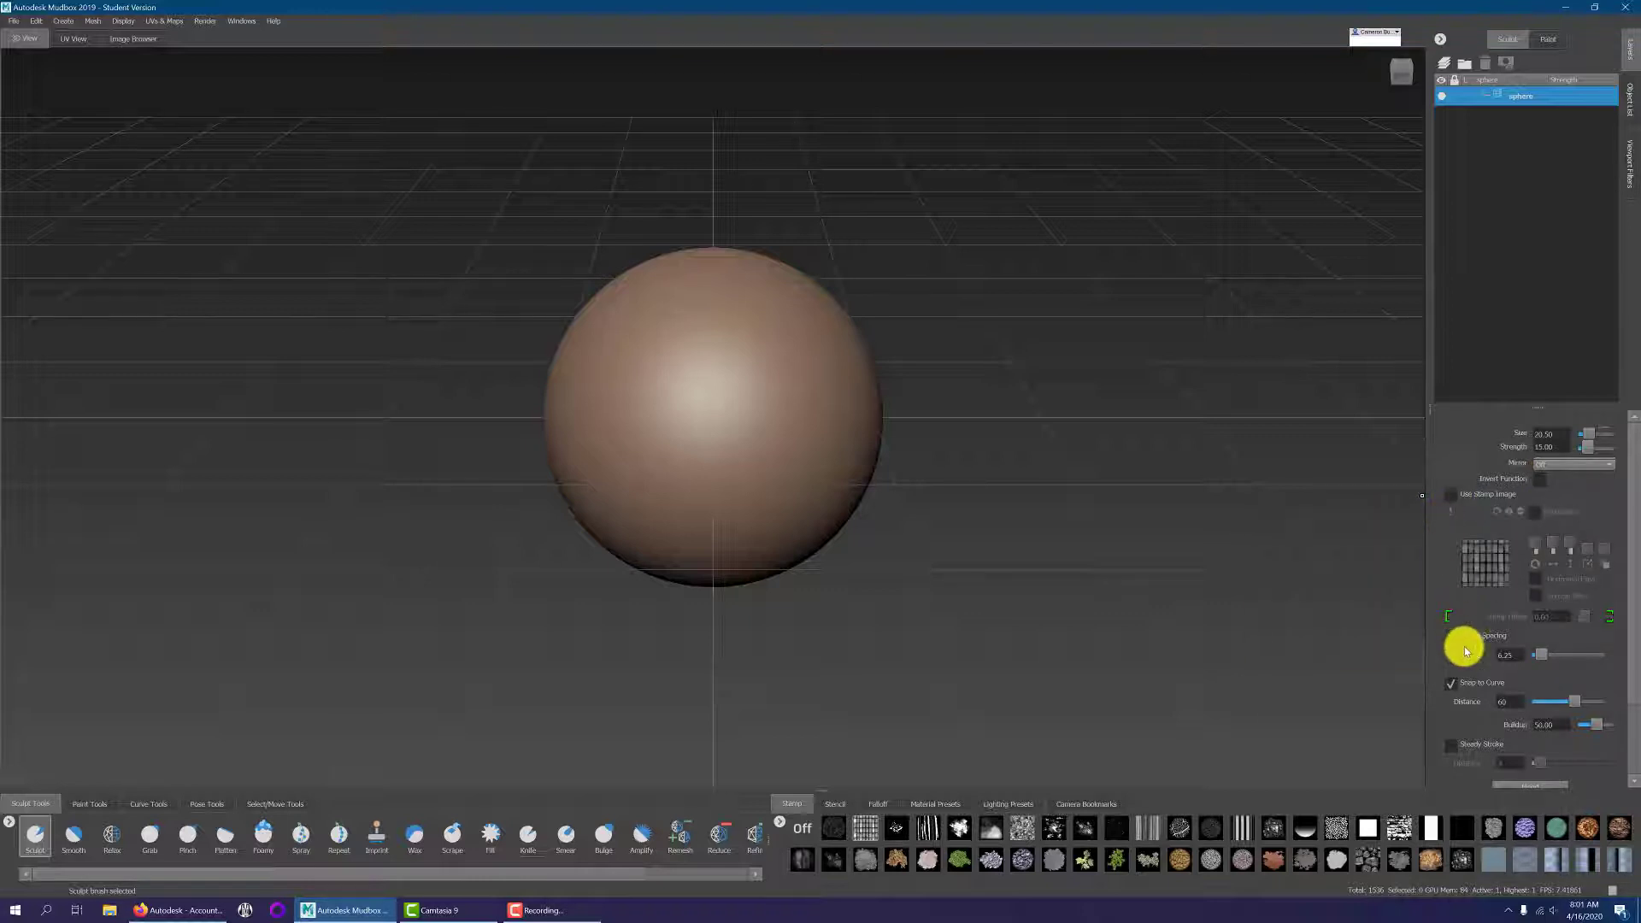
{"action": "left_click", "coordinate": [1449, 687]}
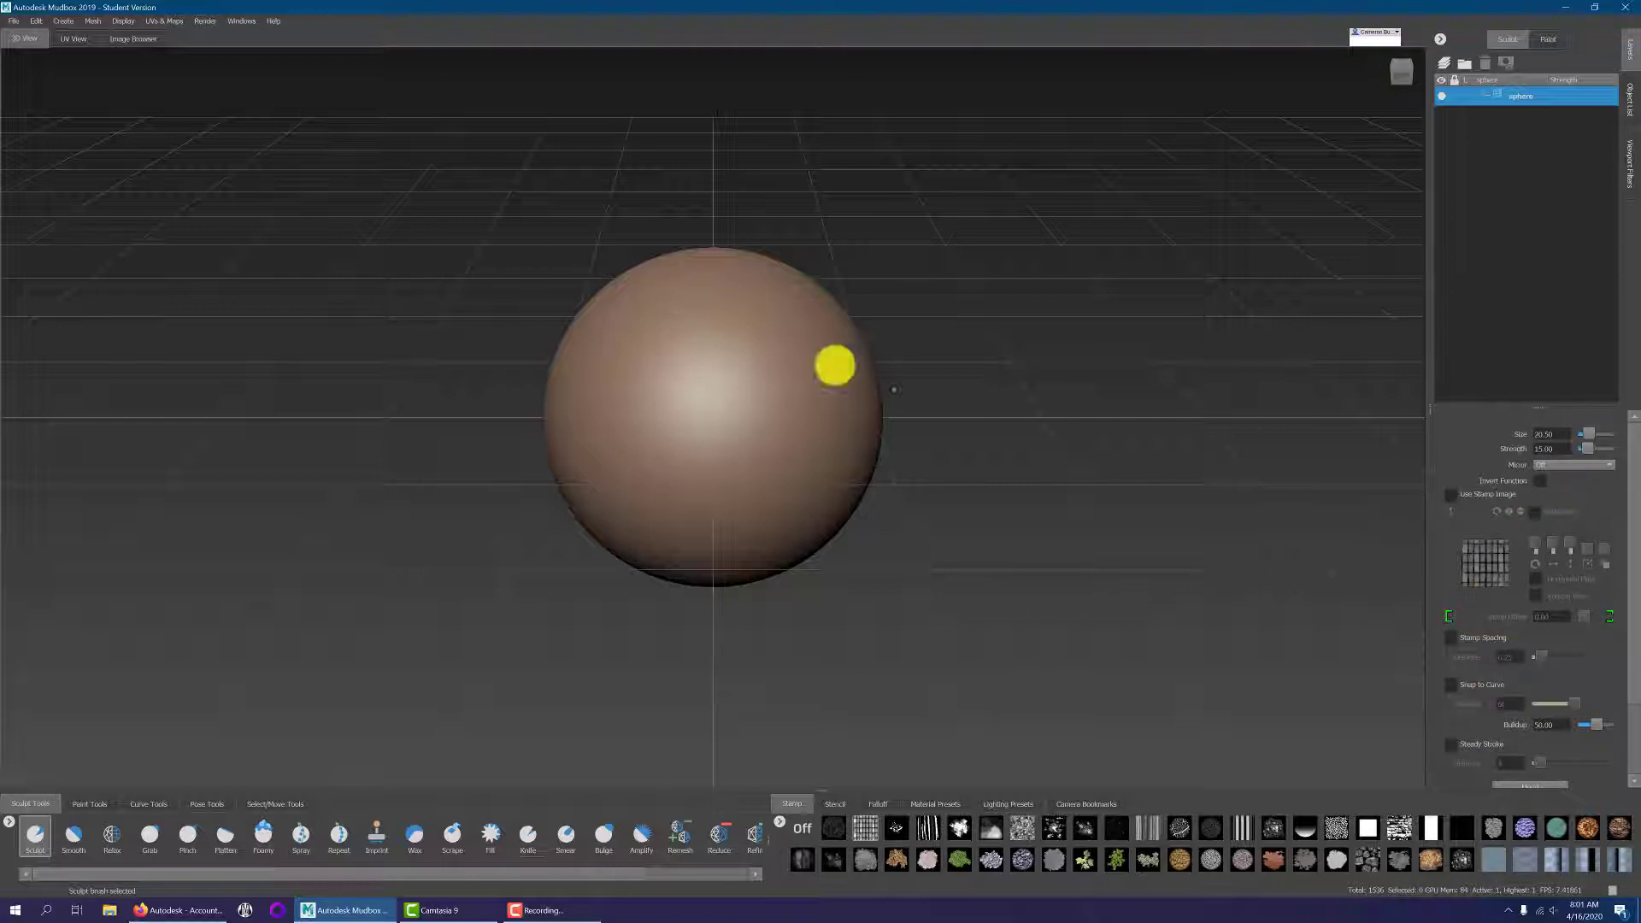
{"action": "mouse_move", "coordinate": [828, 361]}
{"action": "left_mouse_down"}
{"action": "mouse_move", "coordinate": [787, 352]}
{"action": "mouse_move", "coordinate": [637, 431]}
{"action": "mouse_move", "coordinate": [879, 450]}
{"action": "mouse_move", "coordinate": [781, 370]}
{"action": "mouse_move", "coordinate": [659, 465]}
{"action": "mouse_move", "coordinate": [849, 420]}
{"action": "mouse_move", "coordinate": [659, 451]}
{"action": "mouse_move", "coordinate": [842, 428]}
{"action": "mouse_move", "coordinate": [707, 480]}
{"action": "mouse_move", "coordinate": [795, 456]}
{"action": "mouse_move", "coordinate": [806, 407]}
{"action": "mouse_move", "coordinate": [781, 393]}
{"action": "mouse_move", "coordinate": [813, 469]}
{"action": "mouse_move", "coordinate": [791, 377]}
{"action": "mouse_move", "coordinate": [738, 464]}
{"action": "mouse_move", "coordinate": [832, 410]}
{"action": "mouse_move", "coordinate": [707, 447]}
{"action": "mouse_move", "coordinate": [715, 462]}
{"action": "mouse_move", "coordinate": [812, 458]}
{"action": "left_mouse_up"}
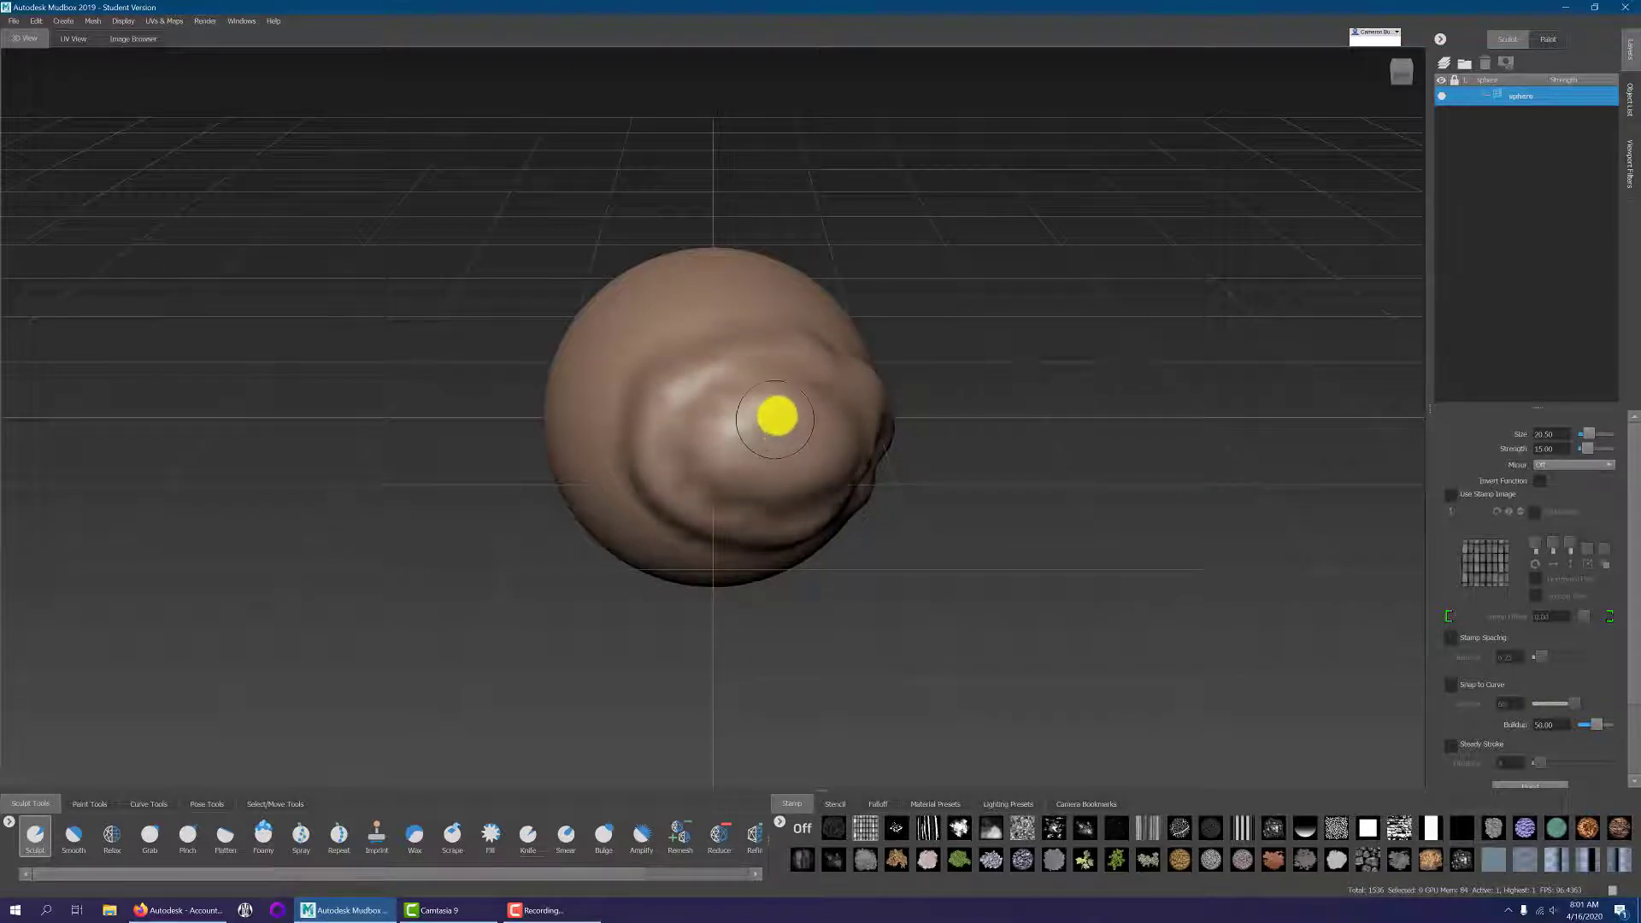
Examine the sculpted bumps on the sphere from several angles and distances.
{"action": "mouse_move", "coordinate": [809, 444]}
{"action": "left_mouse_down", "text": "alt"}
{"action": "mouse_move", "coordinate": [946, 425]}
{"action": "mouse_move", "coordinate": [717, 427]}
{"action": "left_mouse_up", "text": "alt"}
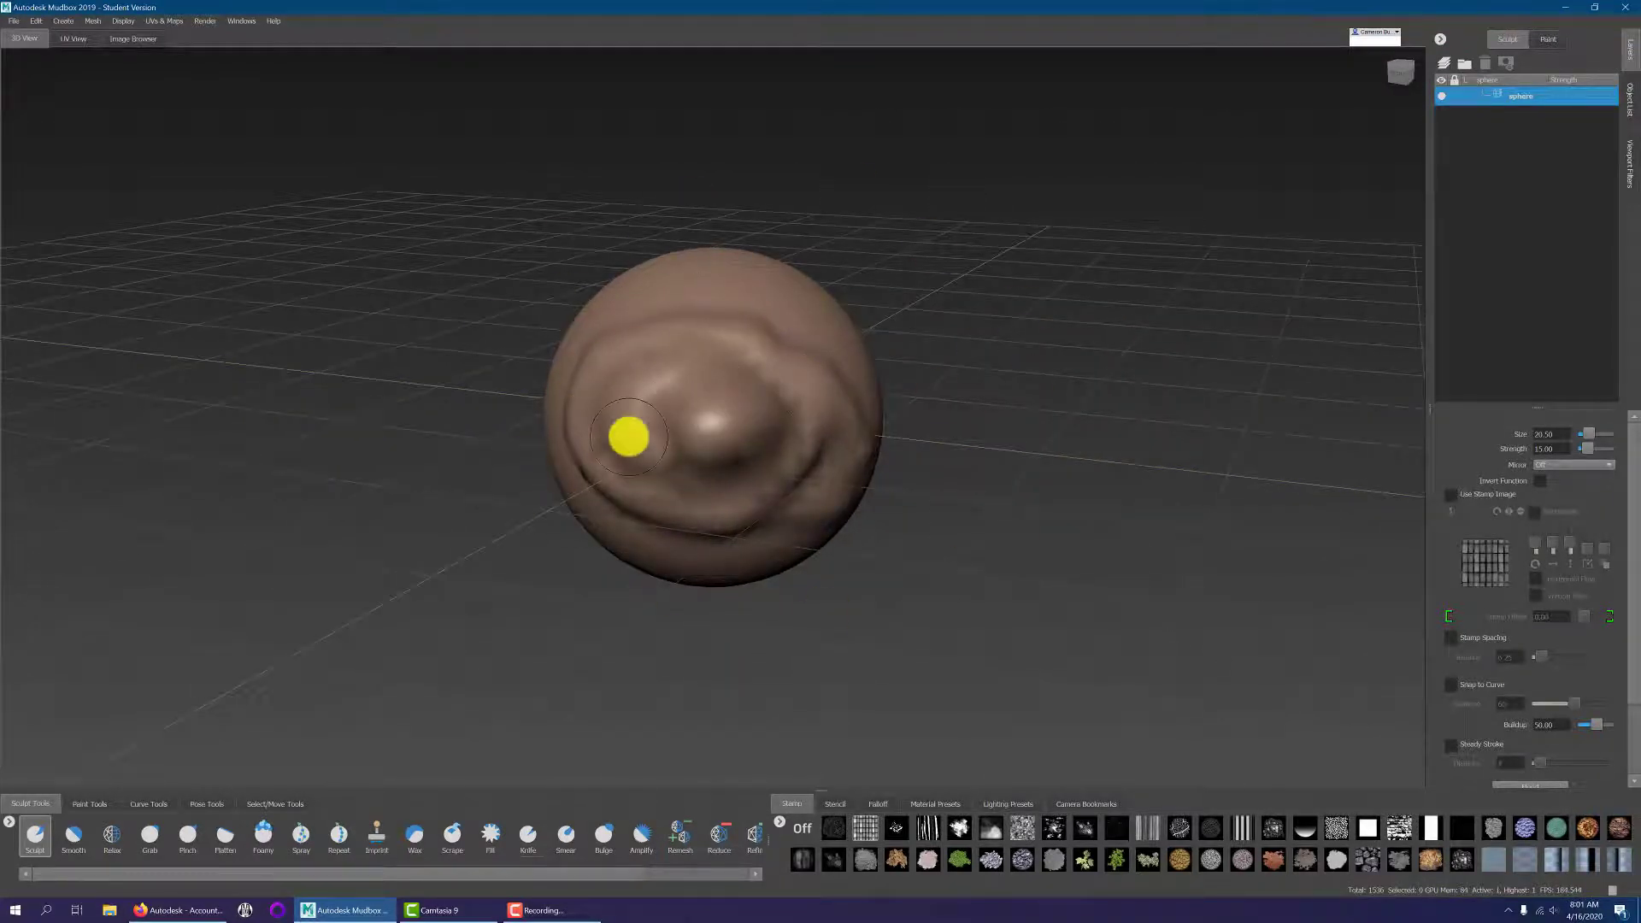
{"action": "mouse_move", "coordinate": [500, 341]}
{"action": "left_mouse_down", "text": "alt"}
{"action": "mouse_move", "coordinate": [843, 356]}
{"action": "mouse_move", "coordinate": [366, 365]}
{"action": "mouse_move", "coordinate": [718, 371]}
{"action": "mouse_move", "coordinate": [894, 428]}
{"action": "mouse_move", "coordinate": [528, 377]}
{"action": "mouse_move", "coordinate": [615, 405]}
{"action": "mouse_move", "coordinate": [879, 418]}
{"action": "mouse_move", "coordinate": [621, 418]}
{"action": "mouse_move", "coordinate": [1066, 393]}
{"action": "mouse_move", "coordinate": [685, 390]}
{"action": "mouse_move", "coordinate": [842, 388]}
{"action": "mouse_move", "coordinate": [732, 421]}
{"action": "mouse_move", "coordinate": [1039, 374]}
{"action": "left_mouse_up", "text": "alt"}
{"action": "right_click_drag", "start_coordinate": [1040, 374], "coordinate": [841, 411], "text": "alt"}
{"action": "scroll", "coordinate": [749, 426], "scroll_direction": "up", "scroll_amount": 5}
{"action": "scroll", "coordinate": [750, 427], "scroll_direction": "down", "scroll_amount": 5}
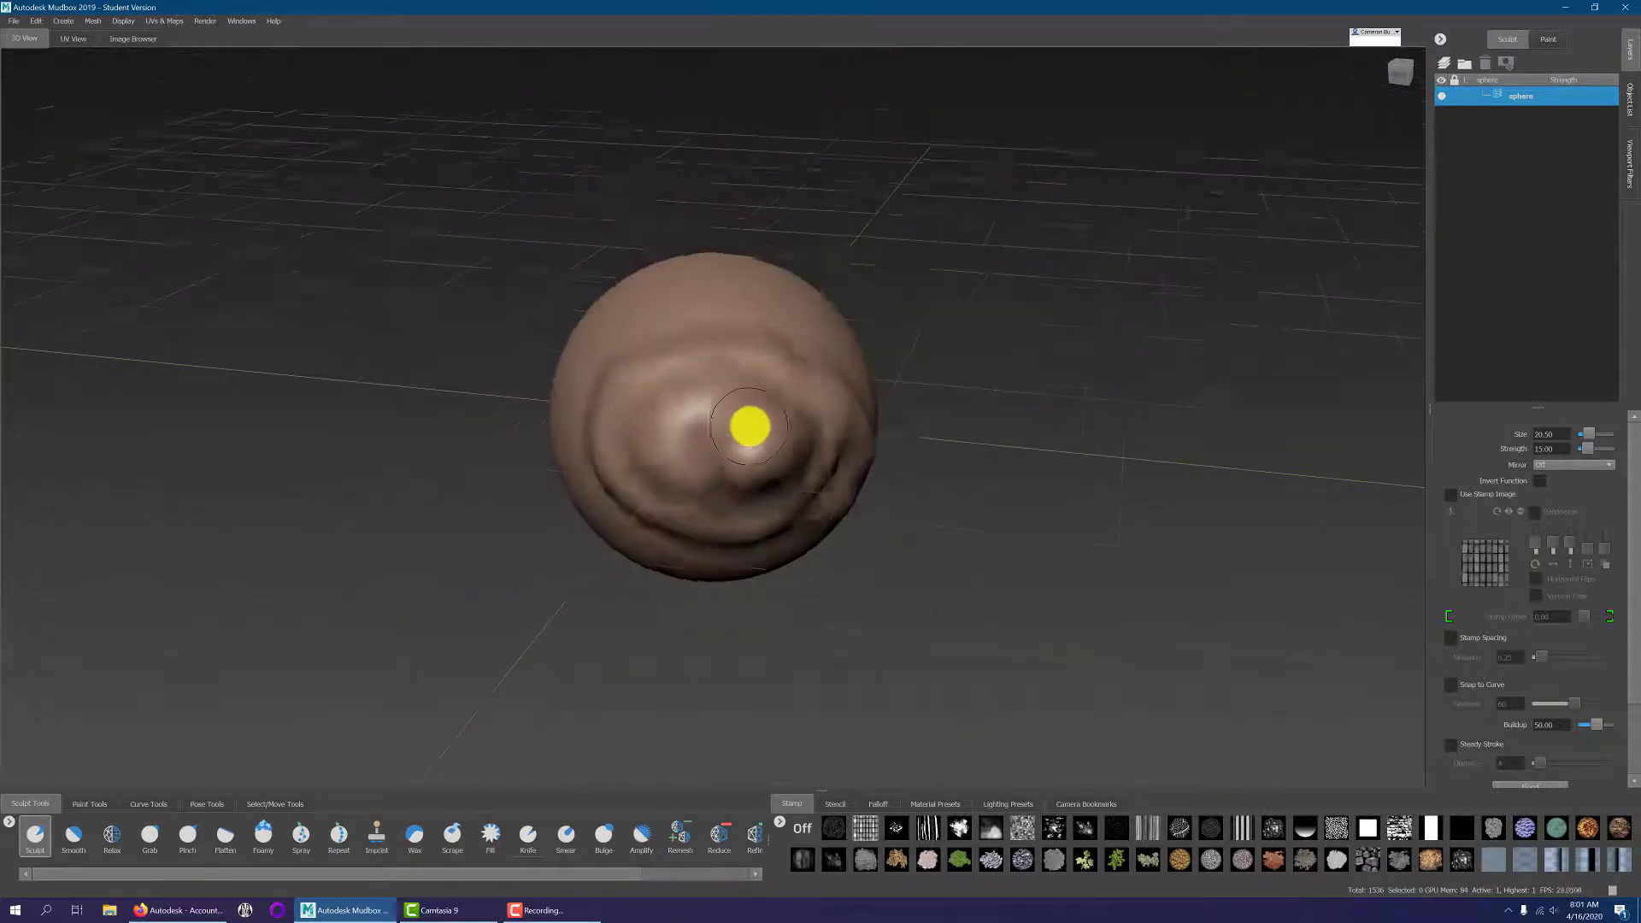
{"action": "scroll", "coordinate": [750, 426], "scroll_direction": "up", "scroll_amount": 4}
{"action": "scroll", "coordinate": [750, 427], "scroll_direction": "down", "scroll_amount": 4}
{"action": "scroll", "coordinate": [749, 426], "scroll_direction": "up", "scroll_amount": 4}
{"action": "scroll", "coordinate": [750, 424], "scroll_direction": "down", "scroll_amount": 3}
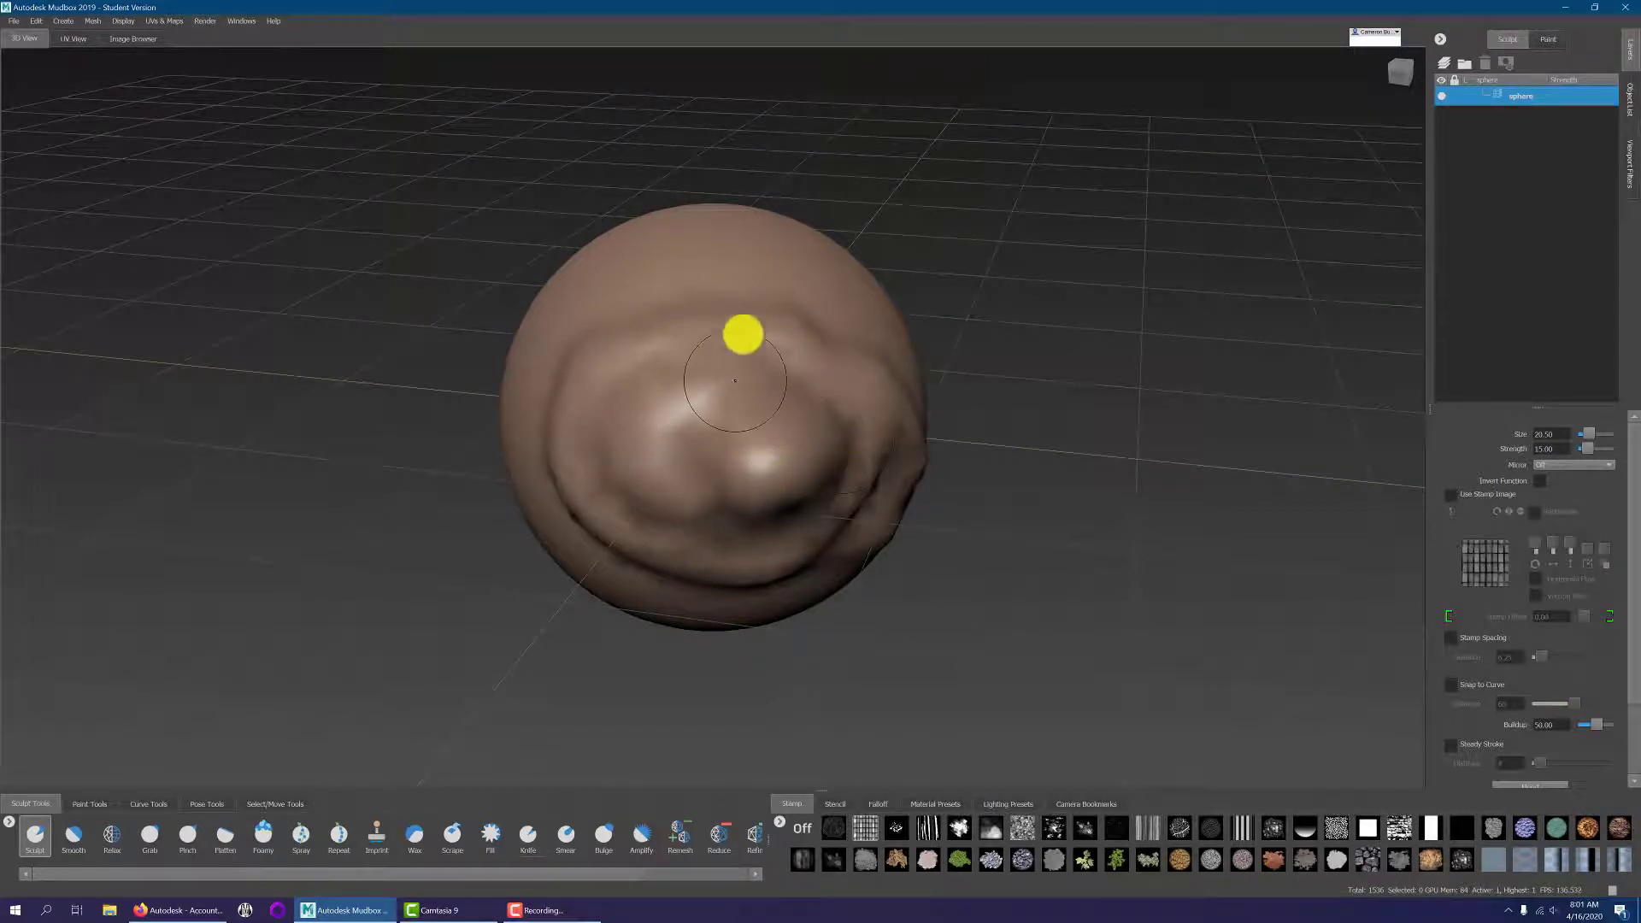
{"action": "left_click_drag", "start_coordinate": [761, 460], "coordinate": [670, 523], "text": "alt"}
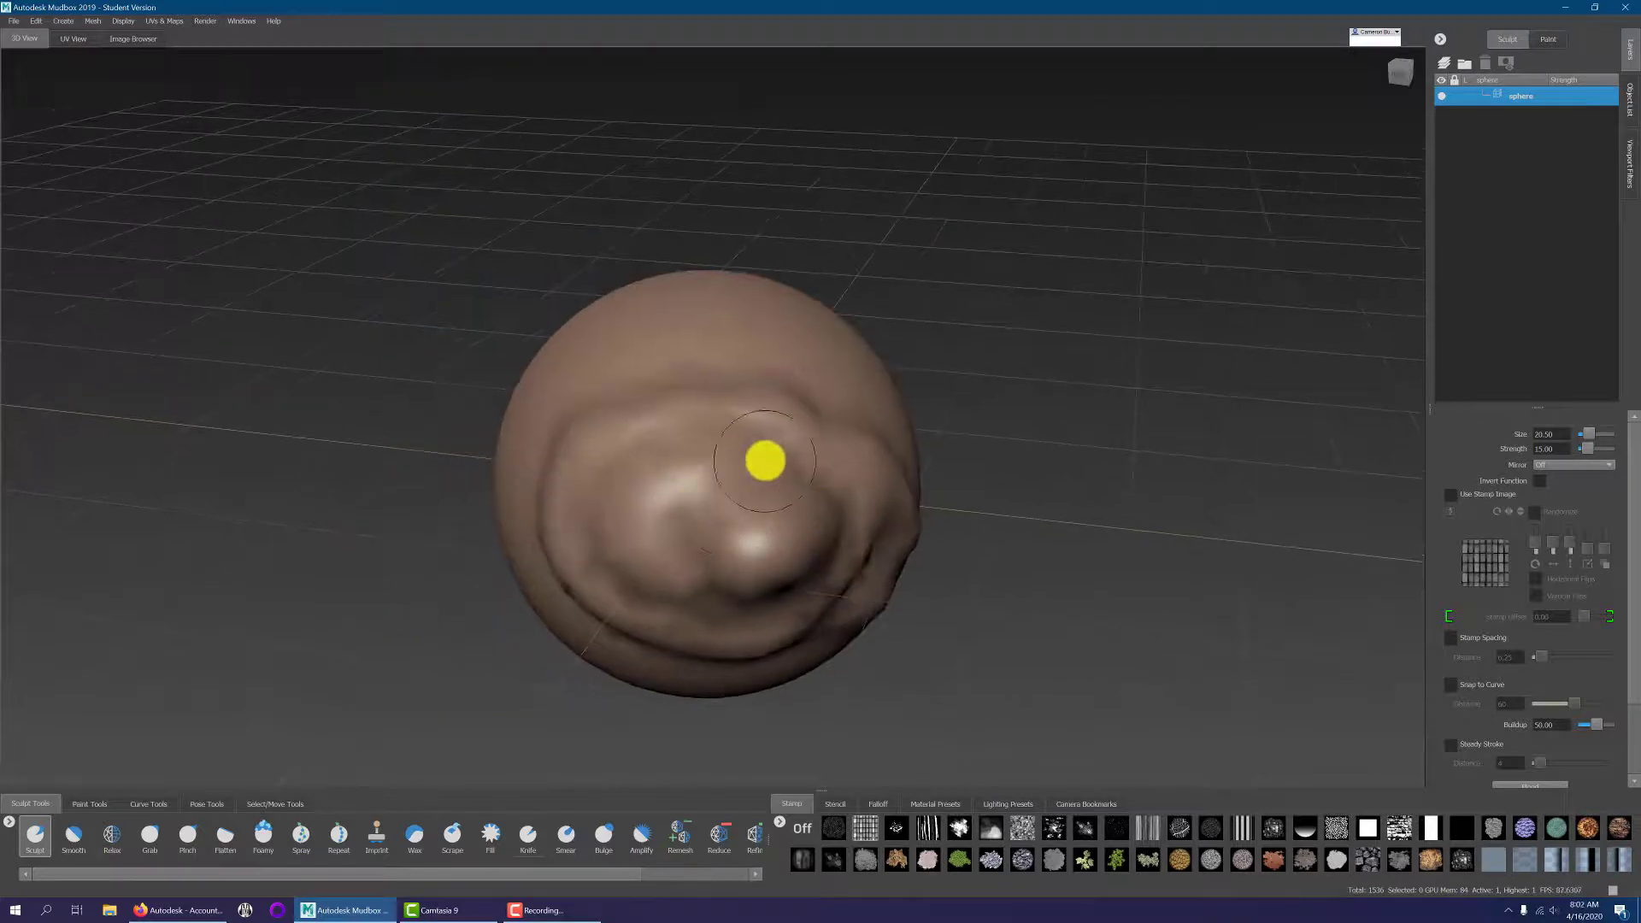
{"action": "mouse_move", "coordinate": [765, 461]}
{"action": "left_mouse_down", "text": "alt"}
{"action": "mouse_move", "coordinate": [755, 410]}
{"action": "mouse_move", "coordinate": [747, 447]}
{"action": "mouse_move", "coordinate": [798, 440]}
{"action": "mouse_move", "coordinate": [839, 501]}
{"action": "mouse_move", "coordinate": [557, 483]}
{"action": "mouse_move", "coordinate": [734, 471]}
{"action": "left_mouse_up", "text": "alt"}
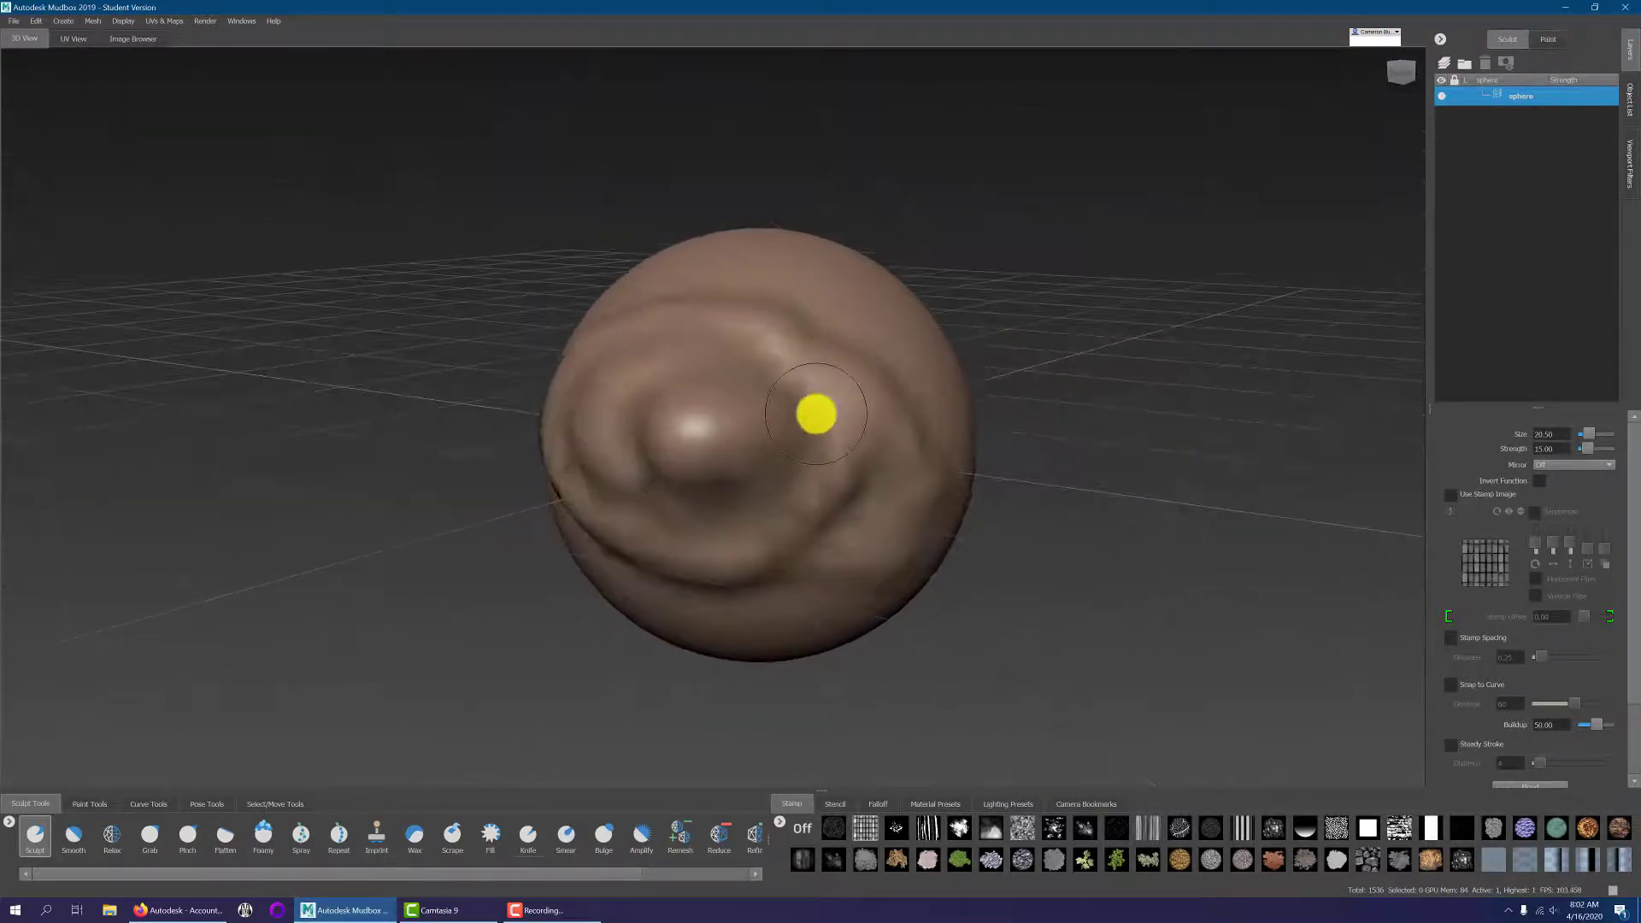
Sculpt and smooth further raised bumps around both sides of the sphere with the Sculpt brush.
{"action": "right_click_drag", "start_coordinate": [816, 414], "coordinate": [487, 439], "text": "alt"}
{"action": "mouse_move", "coordinate": [824, 441]}
{"action": "left_mouse_down", "text": "alt"}
{"action": "mouse_move", "coordinate": [740, 348]}
{"action": "mouse_move", "coordinate": [829, 450]}
{"action": "mouse_move", "coordinate": [743, 355]}
{"action": "mouse_move", "coordinate": [706, 534]}
{"action": "mouse_move", "coordinate": [593, 418]}
{"action": "mouse_move", "coordinate": [791, 439]}
{"action": "mouse_move", "coordinate": [754, 417]}
{"action": "mouse_move", "coordinate": [927, 458]}
{"action": "mouse_move", "coordinate": [908, 454]}
{"action": "left_mouse_up", "text": "alt"}
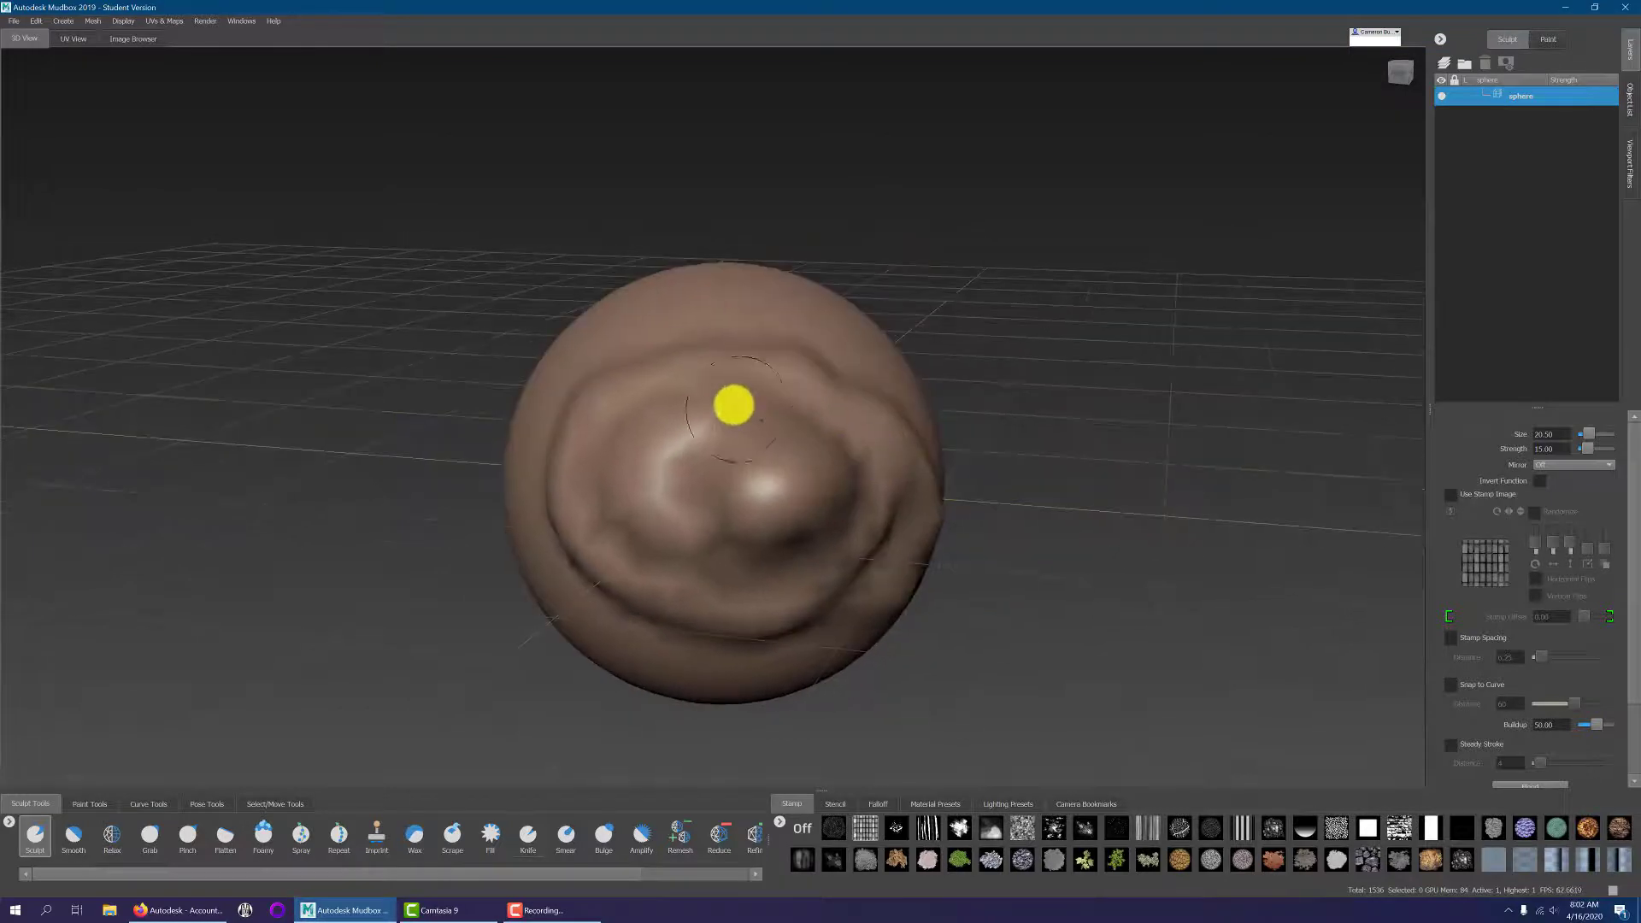
{"action": "left_click_drag", "start_coordinate": [860, 377], "coordinate": [837, 402], "text": "alt"}
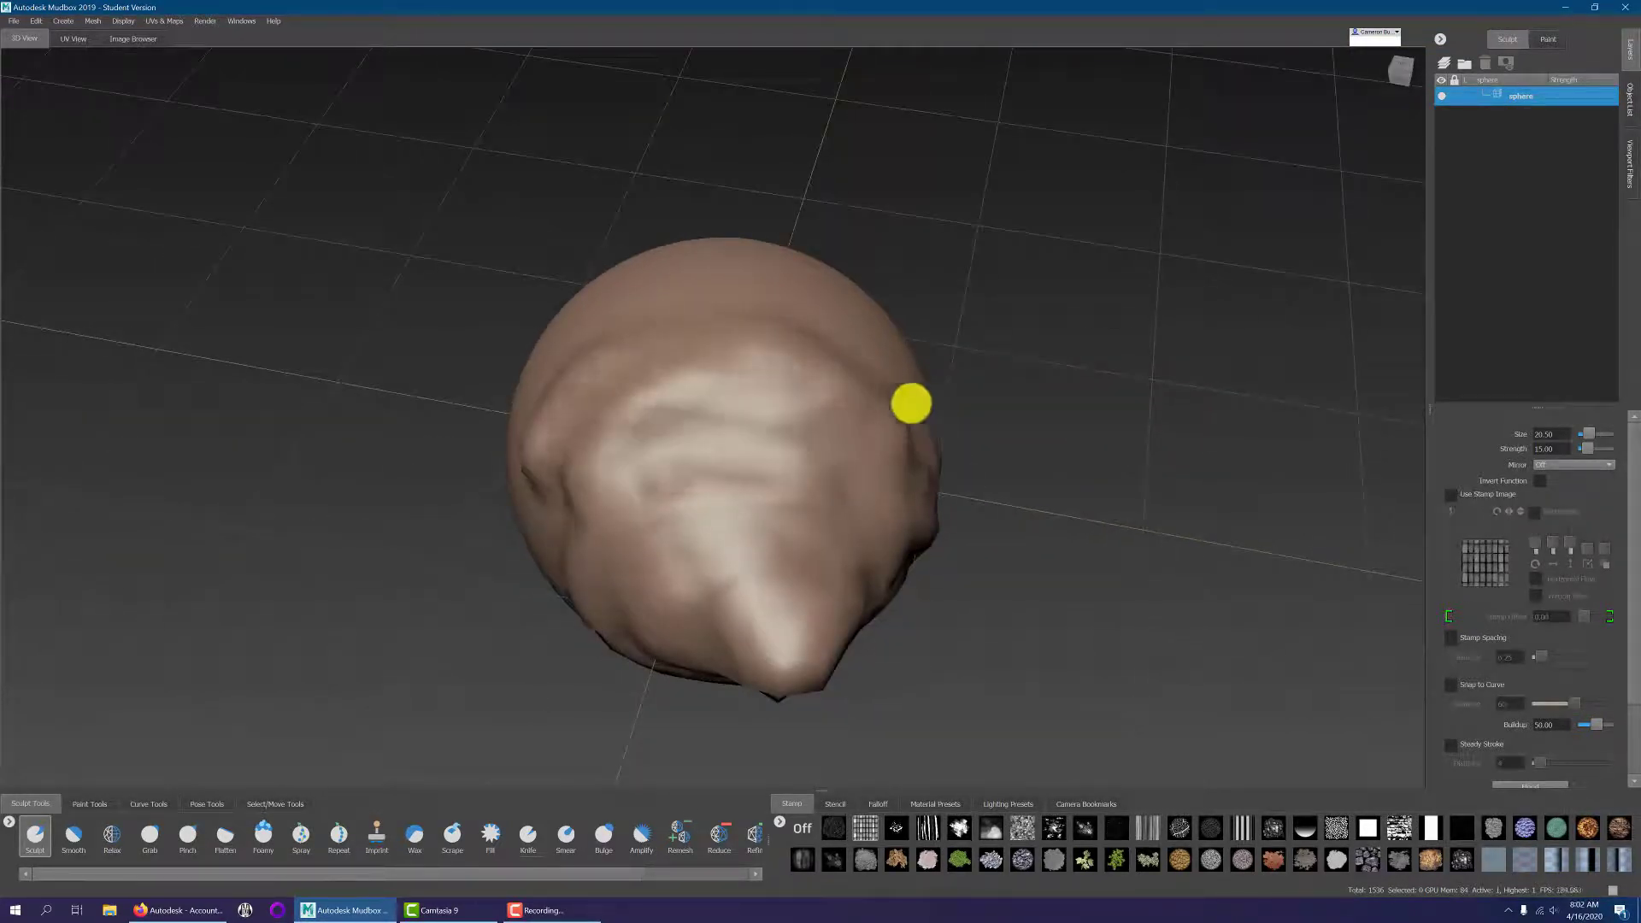
{"action": "left_click_drag", "start_coordinate": [640, 454], "coordinate": [866, 387], "text": "alt"}
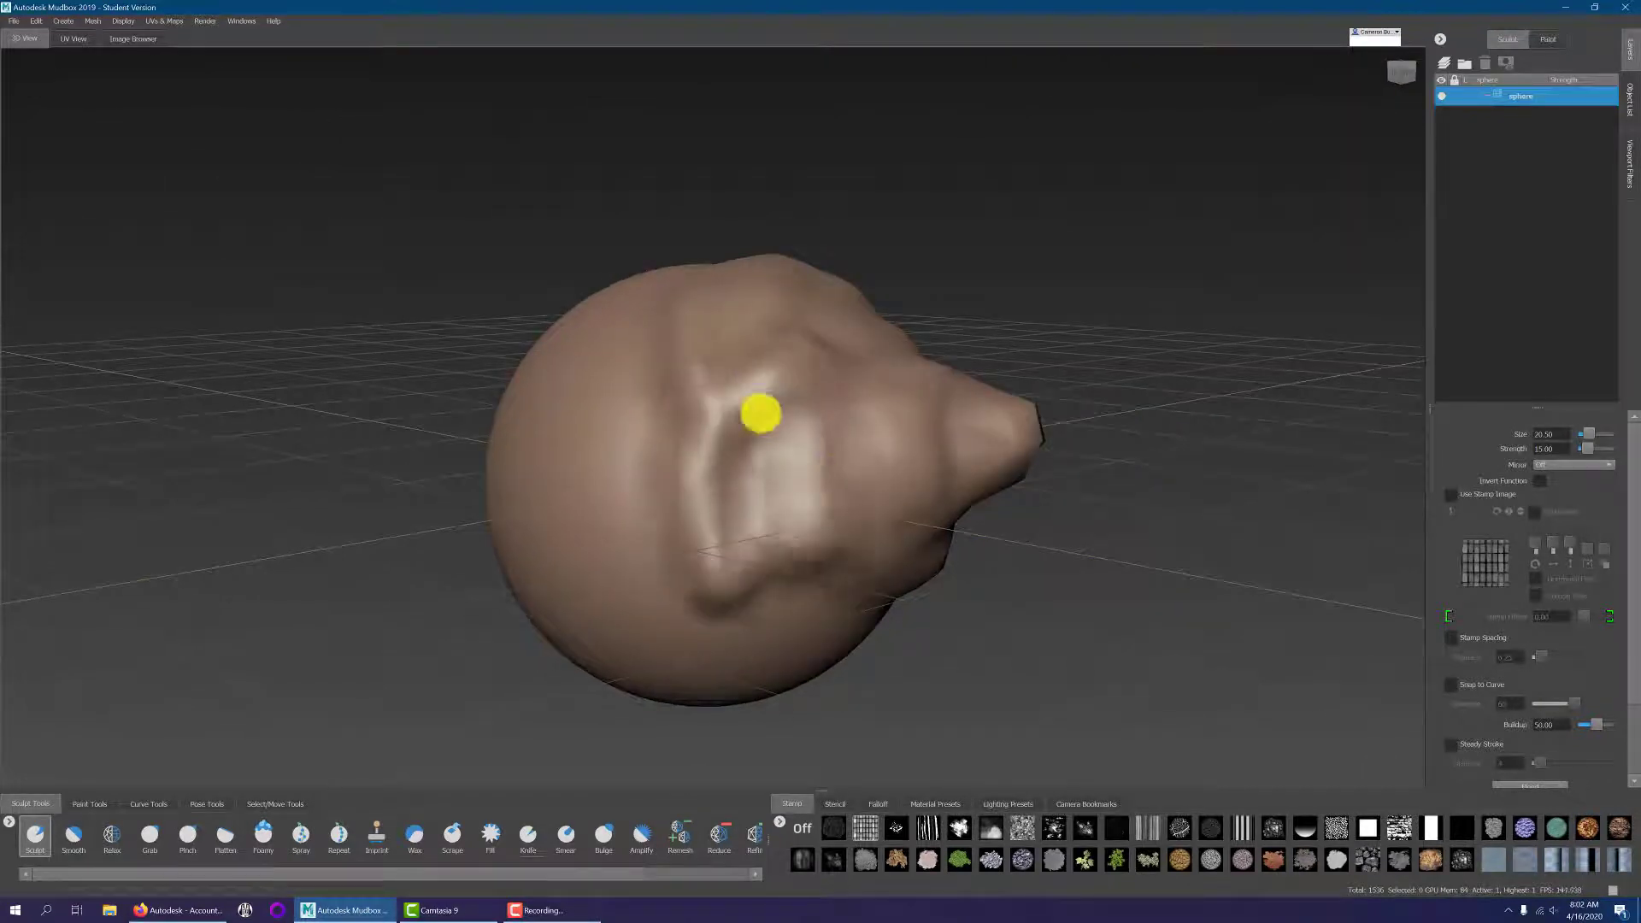
{"action": "left_click_drag", "start_coordinate": [798, 589], "coordinate": [593, 331], "text": "shift"}
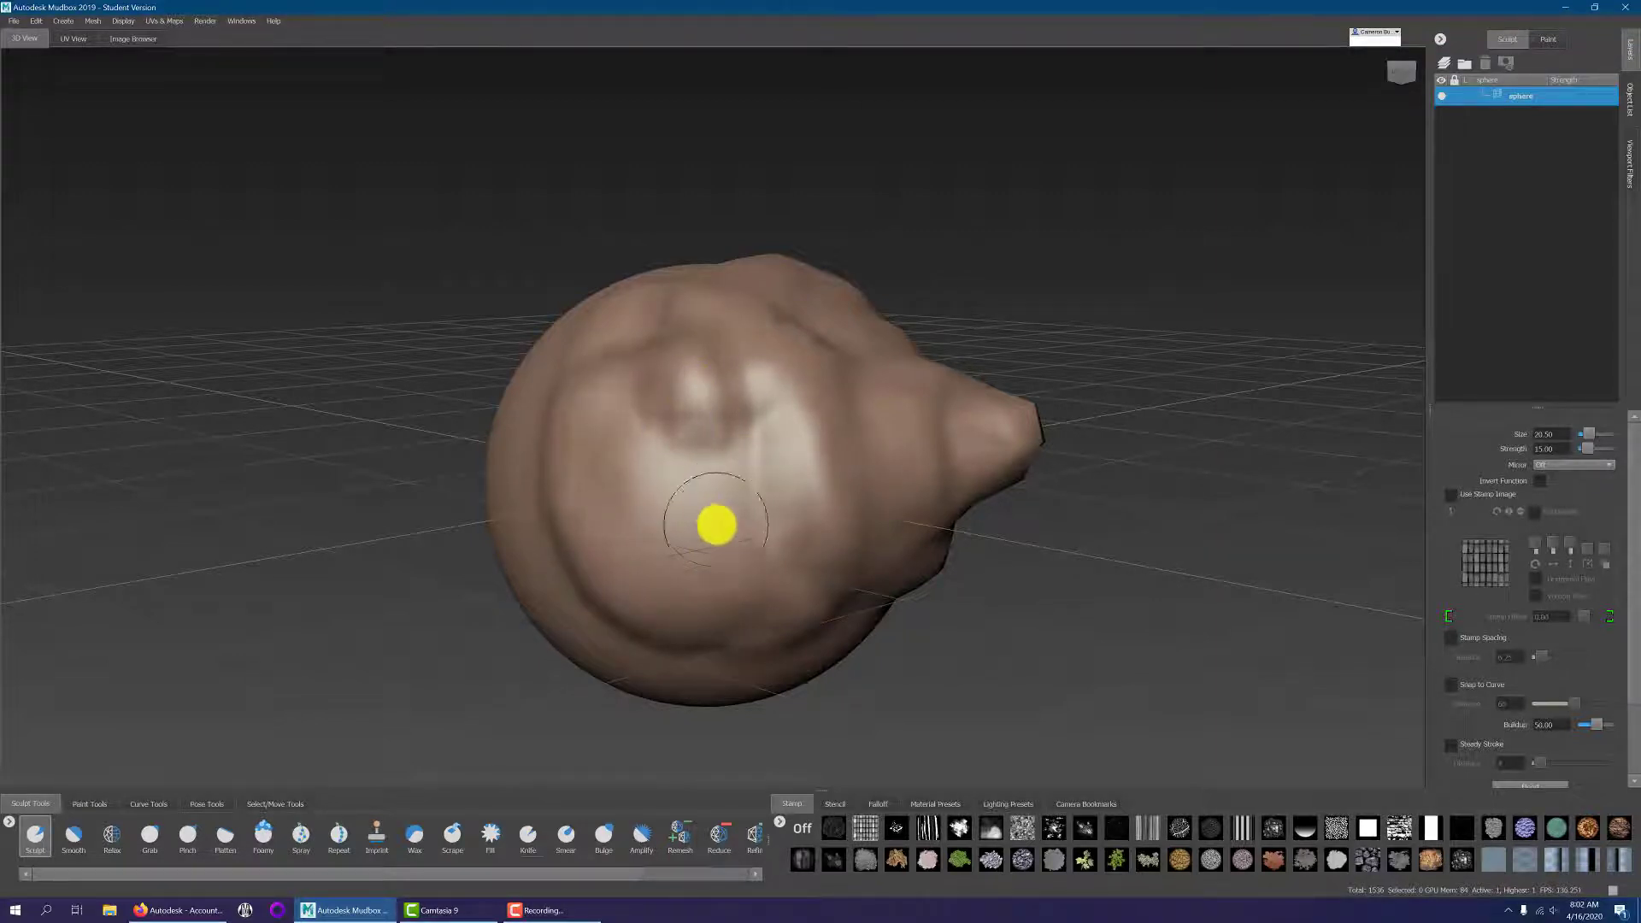
{"action": "mouse_move", "coordinate": [597, 418]}
{"action": "left_mouse_down", "text": "alt"}
{"action": "mouse_move", "coordinate": [718, 479]}
{"action": "mouse_move", "coordinate": [685, 469]}
{"action": "mouse_move", "coordinate": [627, 577]}
{"action": "mouse_move", "coordinate": [696, 479]}
{"action": "mouse_move", "coordinate": [824, 546]}
{"action": "mouse_move", "coordinate": [916, 487]}
{"action": "mouse_move", "coordinate": [714, 444]}
{"action": "left_mouse_up", "text": "alt"}
{"action": "left_click_drag", "start_coordinate": [797, 441], "coordinate": [926, 553]}
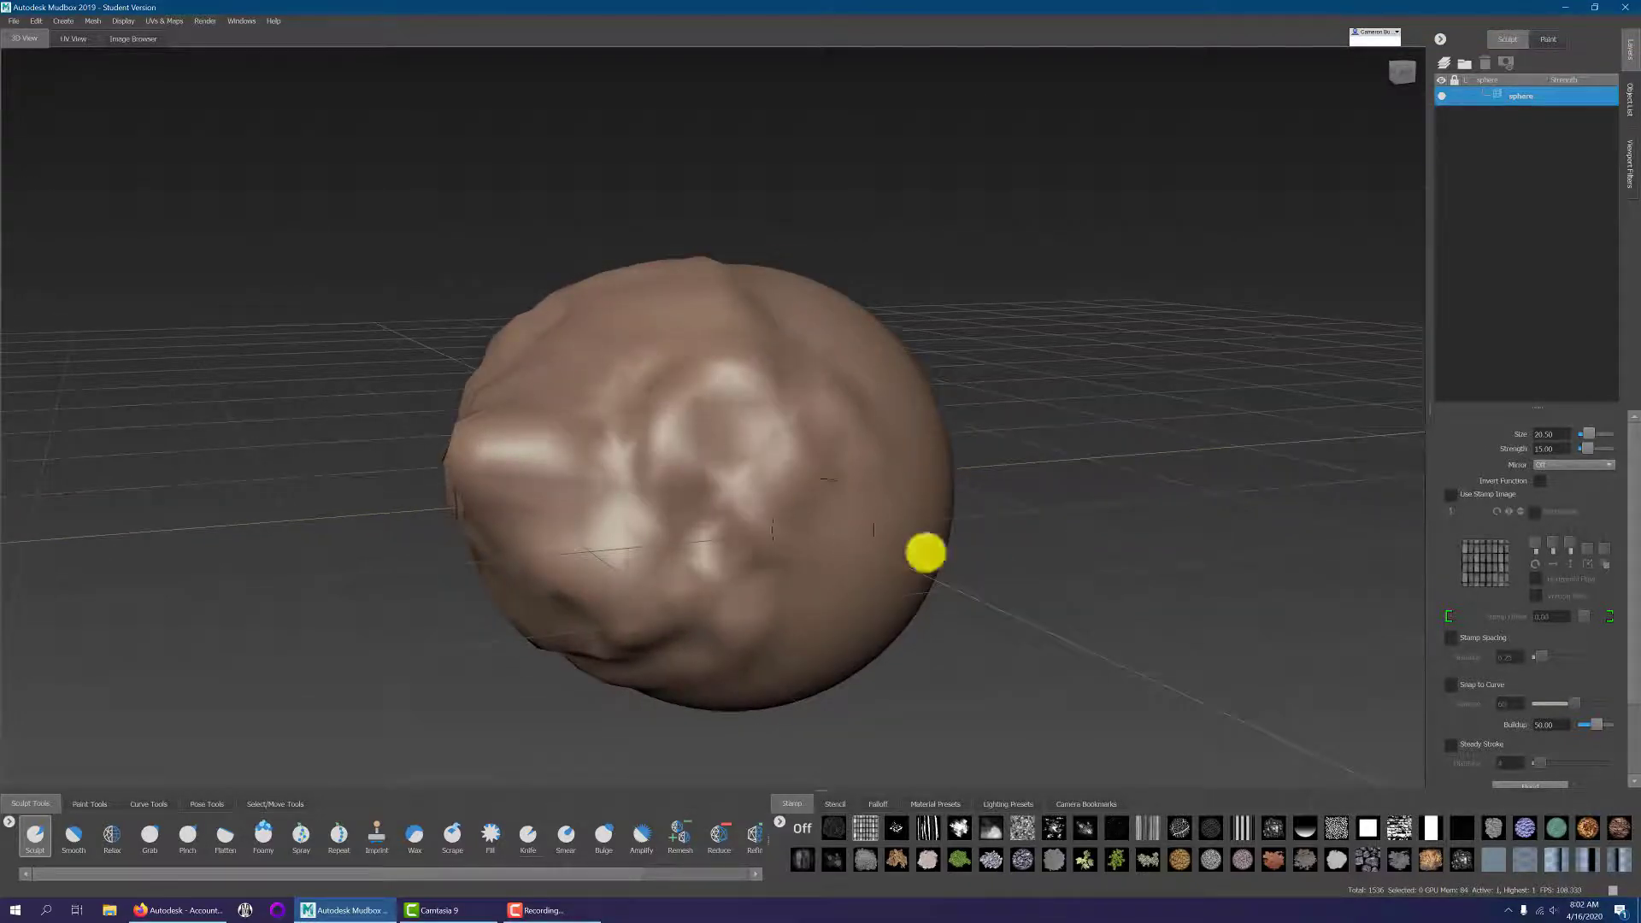
Raise the Sculpt brush strength and build out a large rounded protrusion on the sphere's side.
{"action": "left_click_drag", "start_coordinate": [1592, 448], "coordinate": [1596, 448]}
{"action": "mouse_move", "coordinate": [846, 553]}
{"action": "left_mouse_down"}
{"action": "mouse_move", "coordinate": [909, 539]}
{"action": "mouse_move", "coordinate": [880, 575]}
{"action": "mouse_move", "coordinate": [787, 476]}
{"action": "mouse_move", "coordinate": [855, 476]}
{"action": "mouse_move", "coordinate": [857, 538]}
{"action": "mouse_move", "coordinate": [1179, 586]}
{"action": "left_mouse_up"}
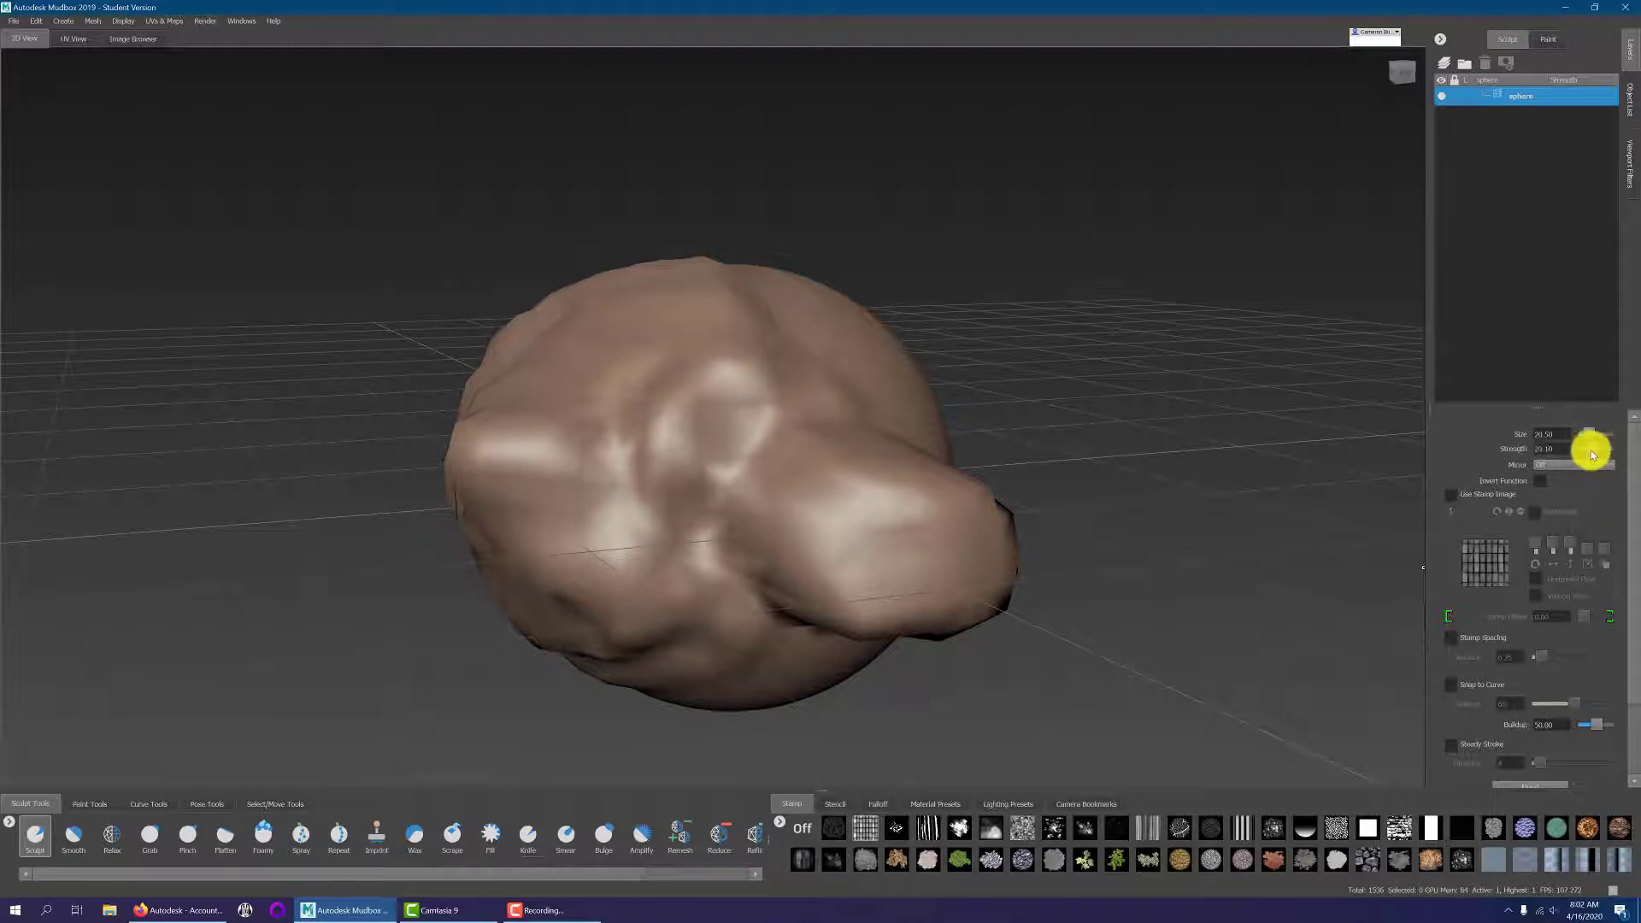
Lower the brush strength to about 7 and carve shallow dents into the sphere's smooth side with the Sculpt function inverted.
{"action": "left_click_drag", "start_coordinate": [1591, 453], "coordinate": [1588, 450]}
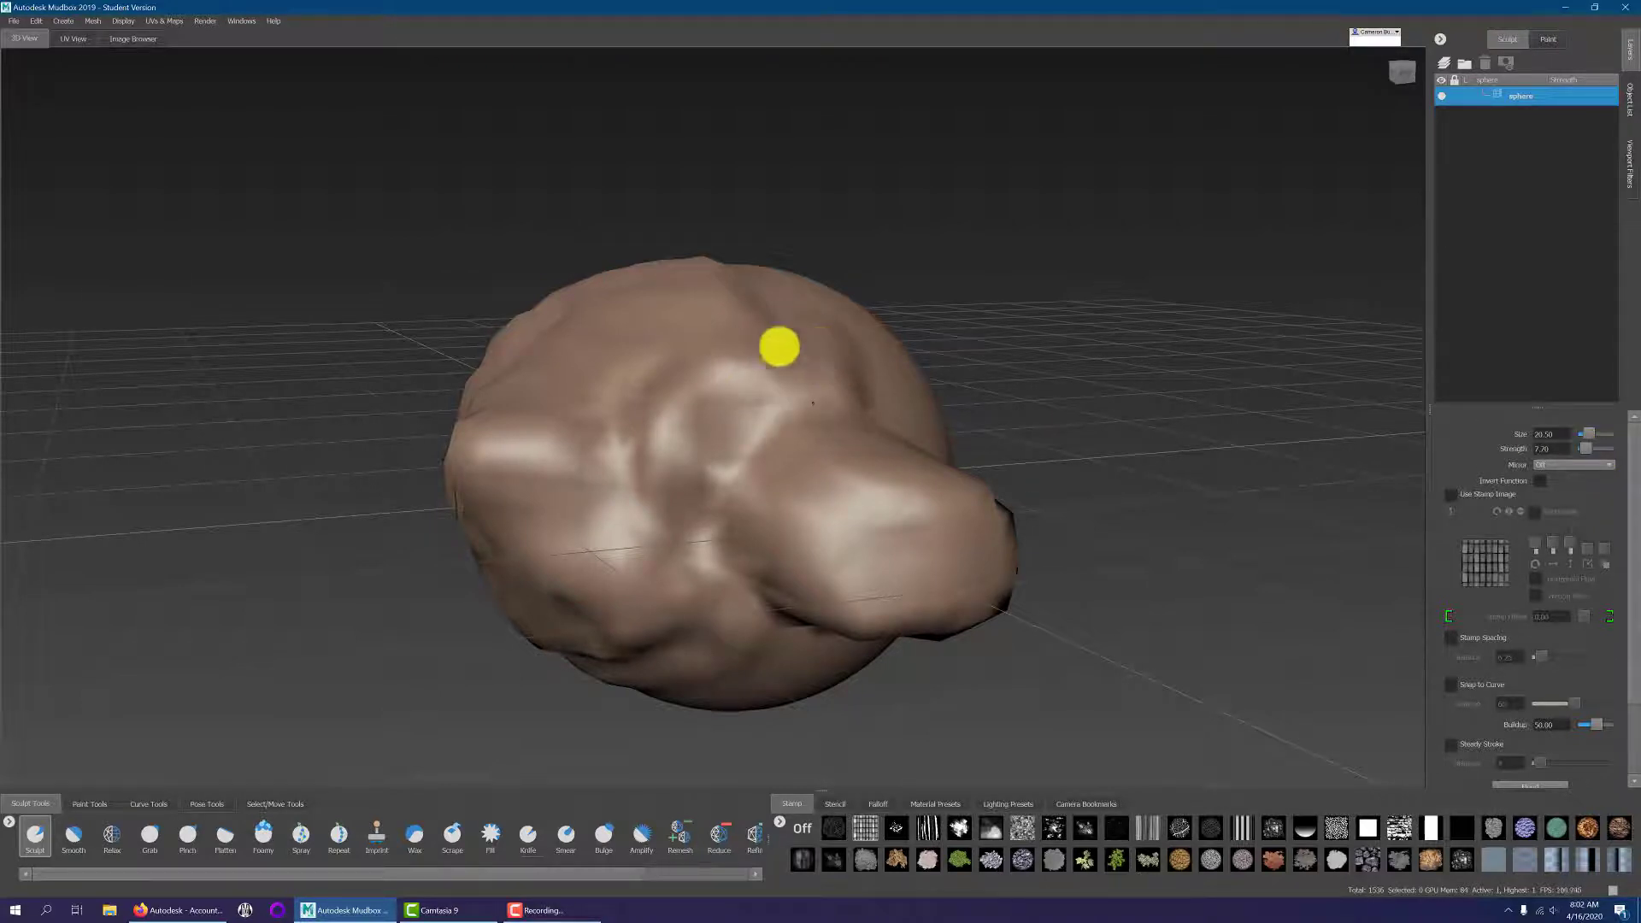
{"action": "mouse_move", "coordinate": [779, 346]}
{"action": "left_mouse_down", "text": "alt"}
{"action": "mouse_move", "coordinate": [854, 458]}
{"action": "mouse_move", "coordinate": [479, 445]}
{"action": "left_mouse_up", "text": "alt"}
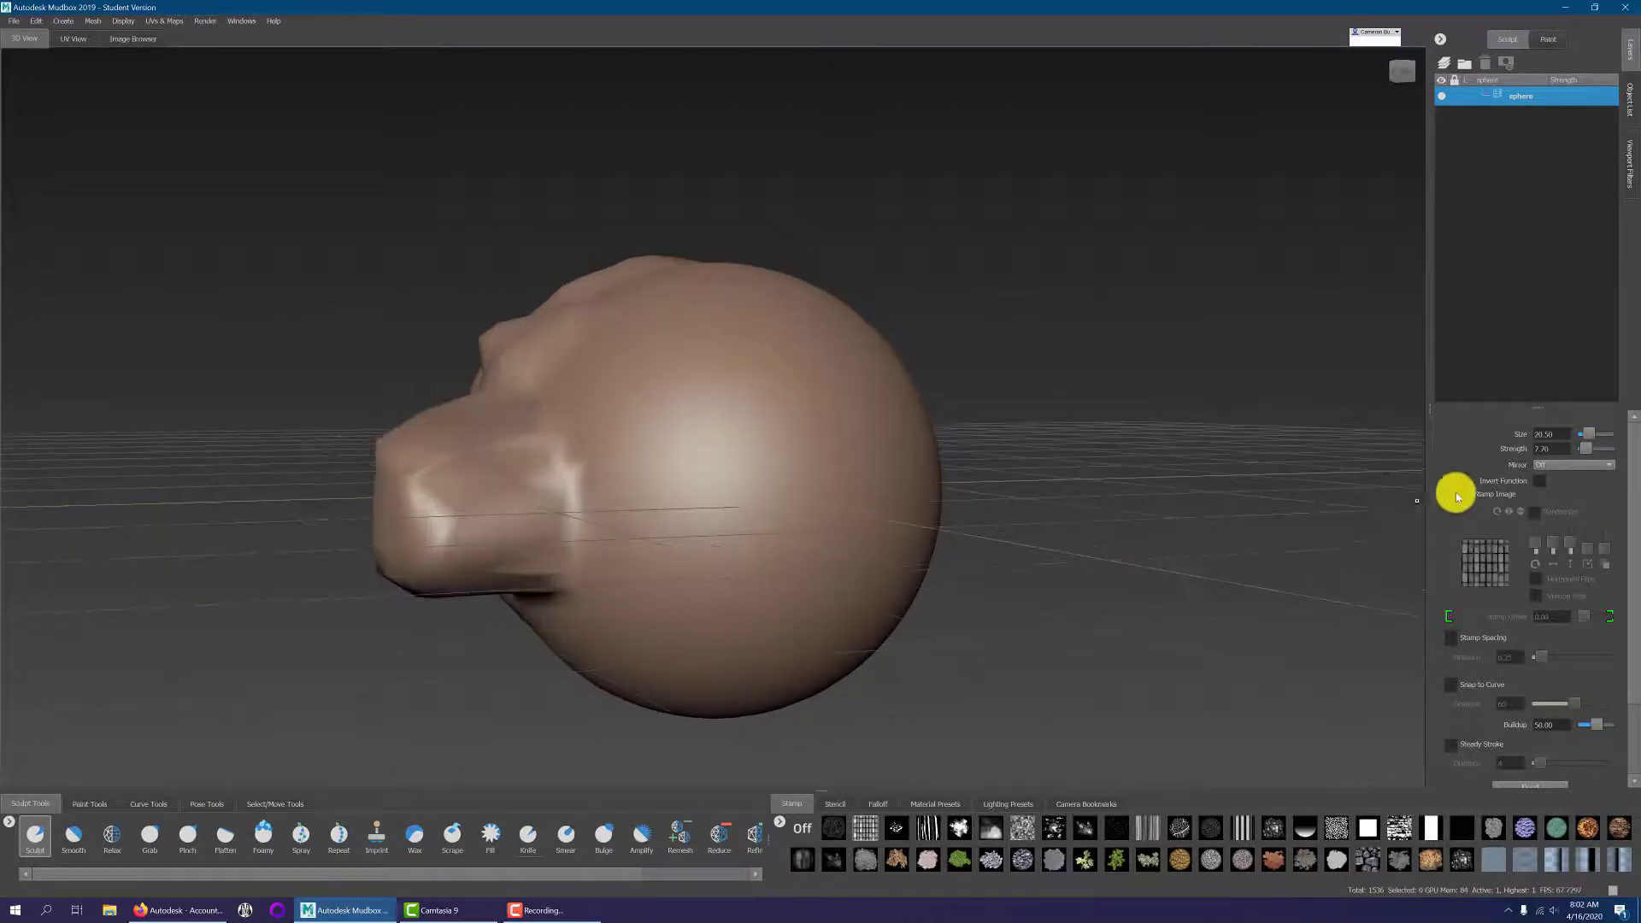
{"action": "left_click", "coordinate": [1538, 480]}
{"action": "mouse_move", "coordinate": [656, 469]}
{"action": "left_mouse_down"}
{"action": "mouse_move", "coordinate": [677, 465]}
{"action": "mouse_move", "coordinate": [695, 399]}
{"action": "mouse_move", "coordinate": [681, 440]}
{"action": "mouse_move", "coordinate": [607, 502]}
{"action": "mouse_move", "coordinate": [1449, 576]}
{"action": "left_mouse_up"}
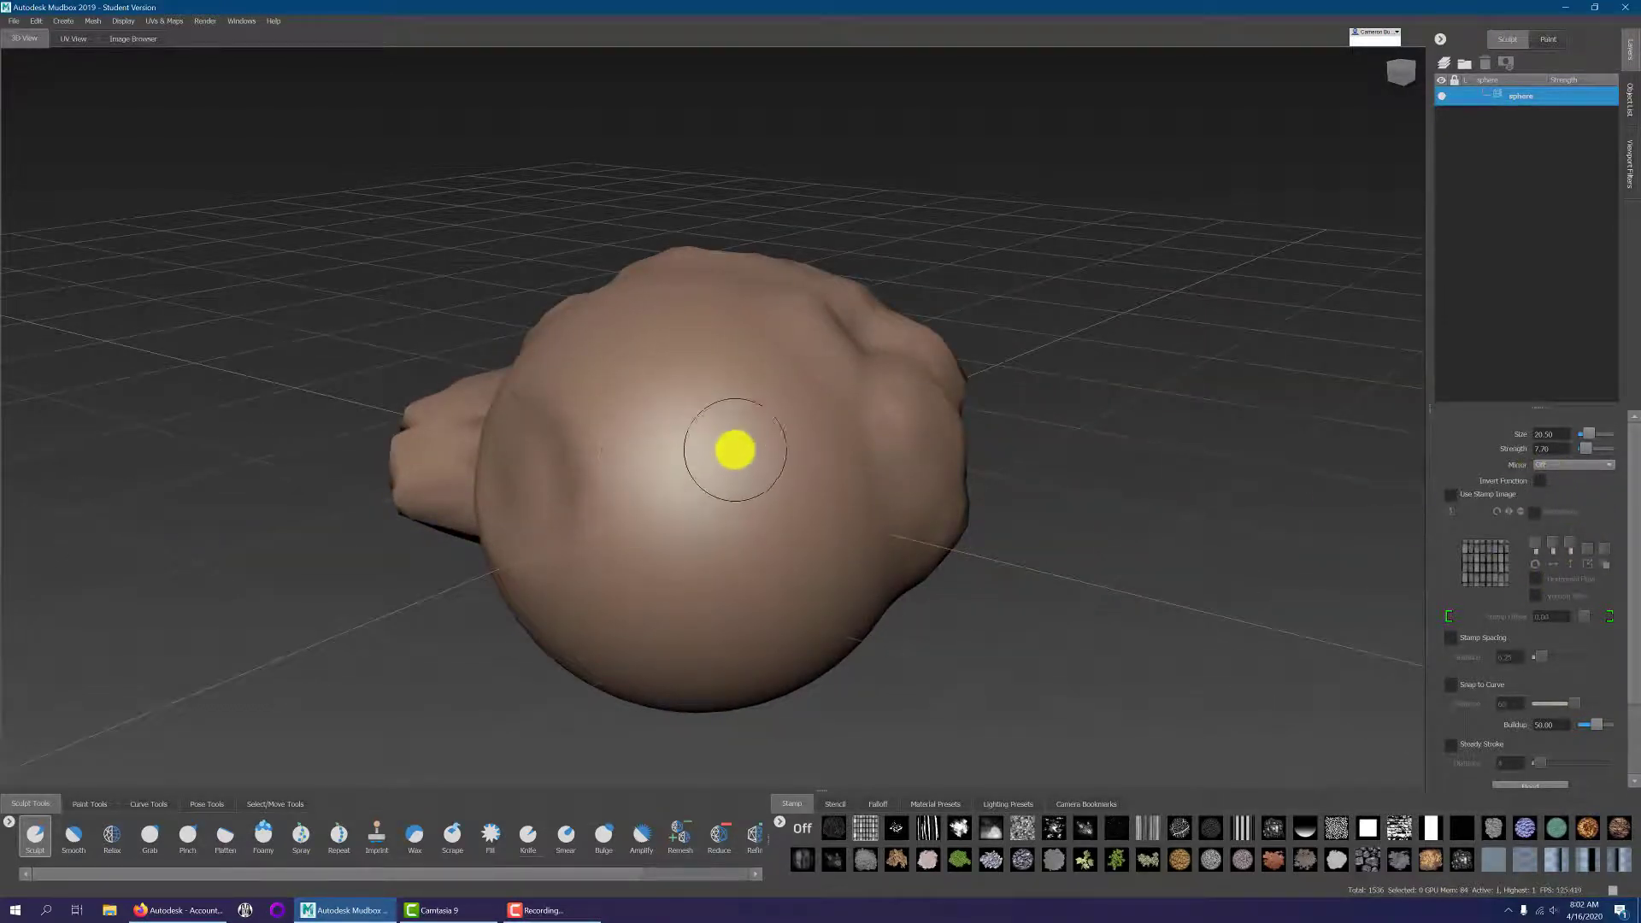
{"action": "key", "text": "shift"}
{"action": "mouse_move", "coordinate": [720, 460]}
{"action": "left_mouse_down", "text": "shift"}
{"action": "mouse_move", "coordinate": [674, 495]}
{"action": "mouse_move", "coordinate": [671, 479]}
{"action": "mouse_move", "coordinate": [824, 506]}
{"action": "mouse_move", "coordinate": [744, 590]}
{"action": "left_mouse_up", "text": "shift"}
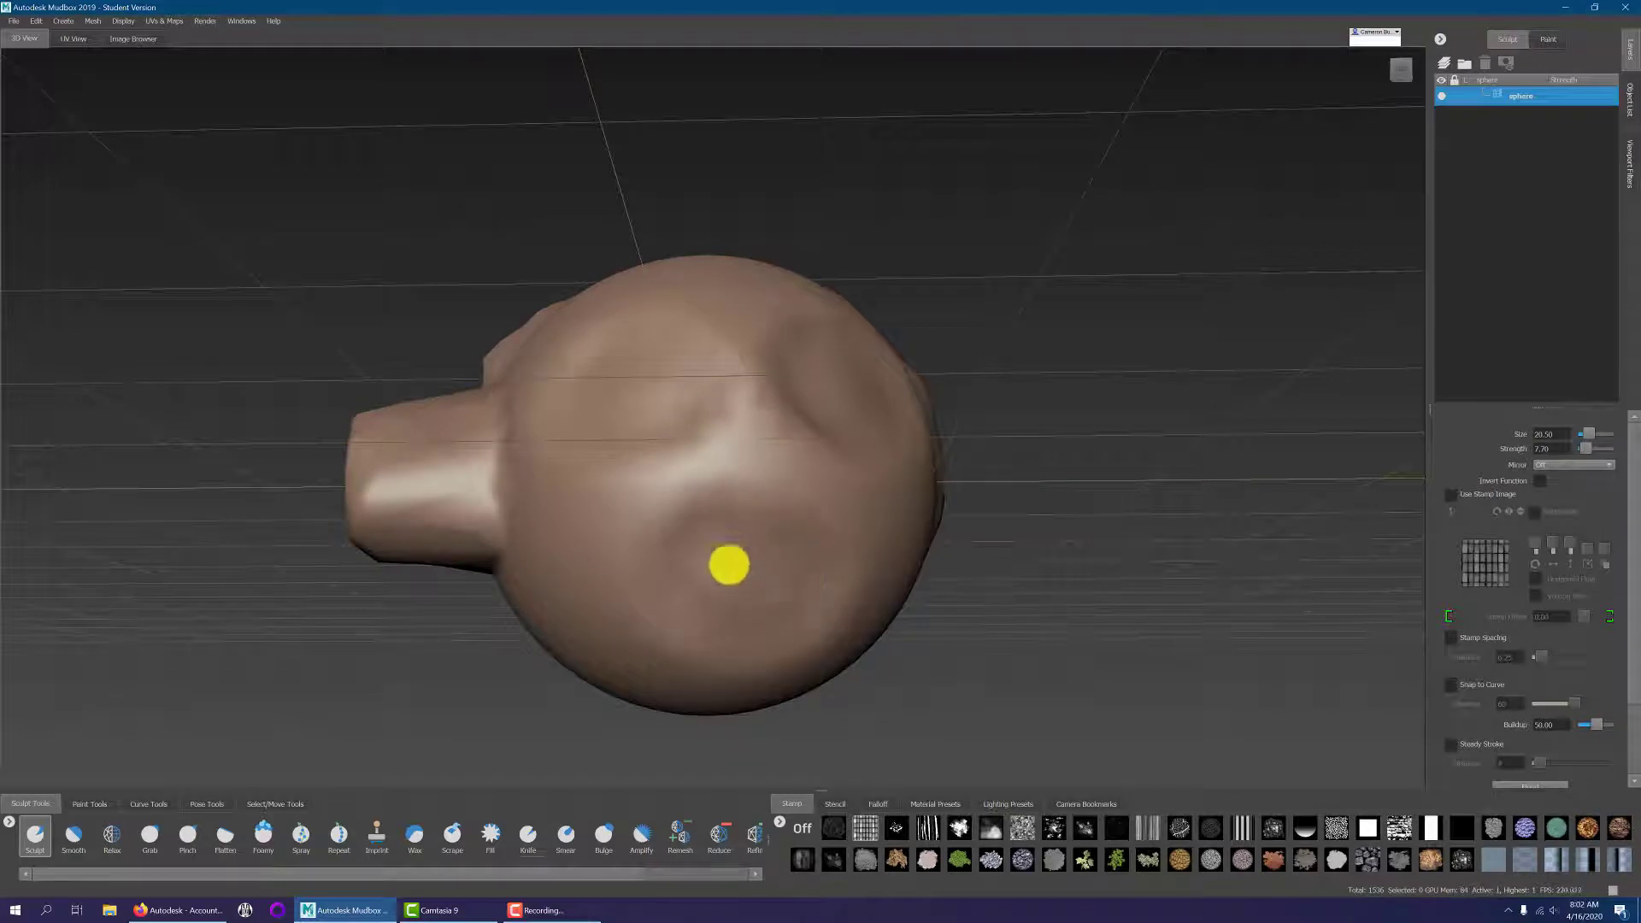
{"action": "mouse_move", "coordinate": [724, 602]}
{"action": "left_mouse_down", "text": "alt"}
{"action": "mouse_move", "coordinate": [824, 641]}
{"action": "mouse_move", "coordinate": [824, 330]}
{"action": "left_mouse_up", "text": "alt"}
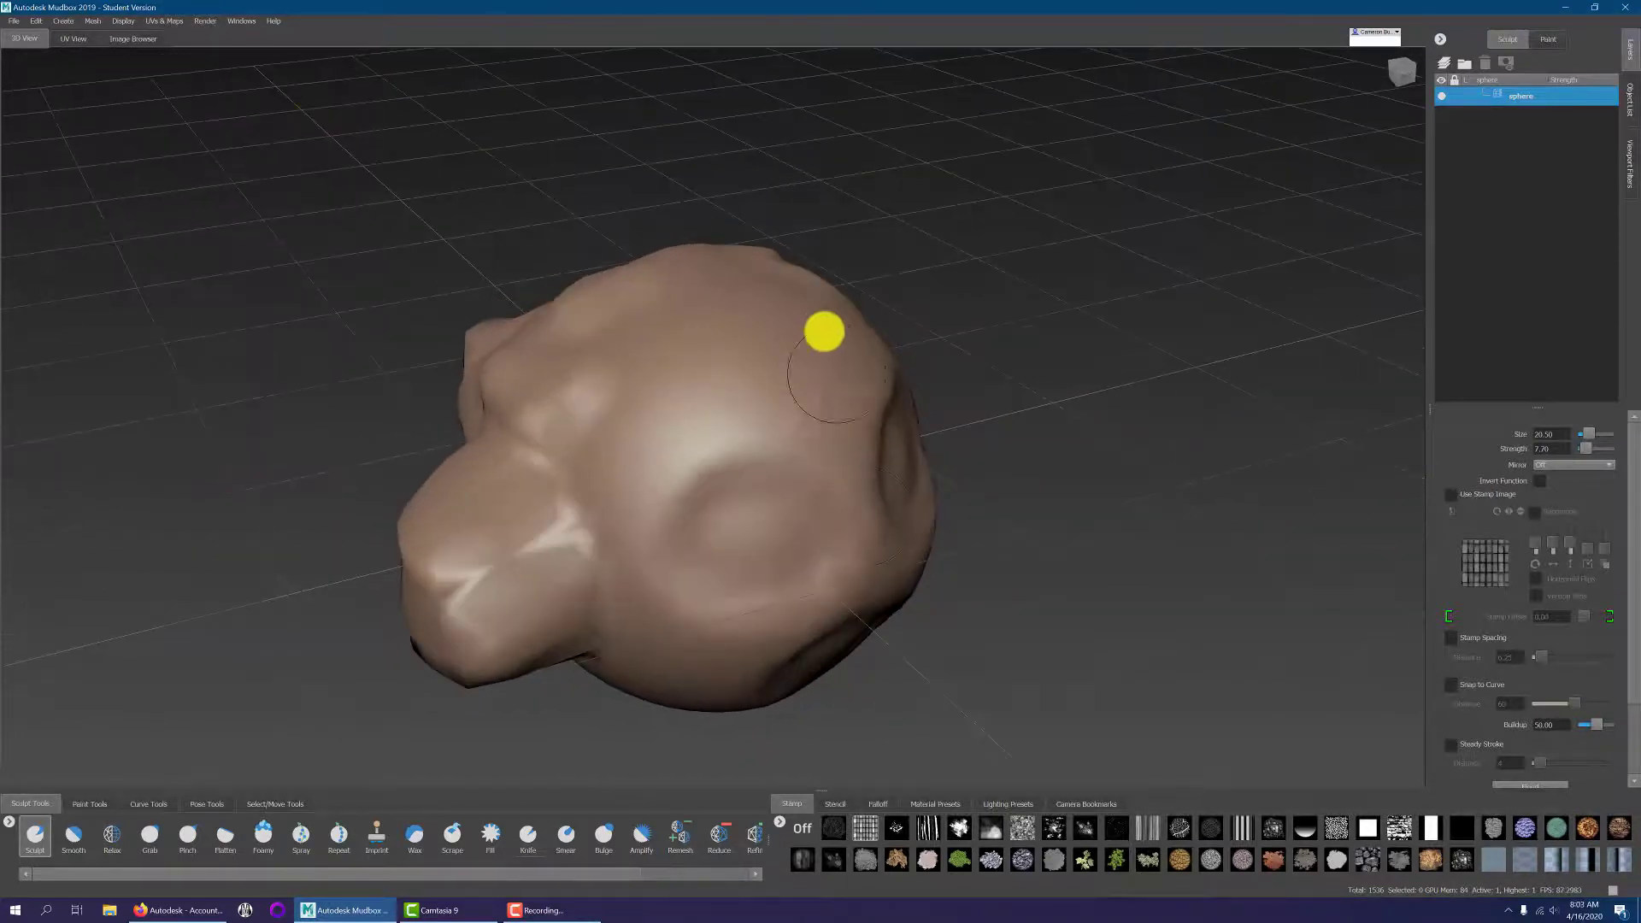
Smooth the large protrusion and the dents beside it into a softer, tapered form.
{"action": "key", "text": "shift"}
{"action": "mouse_move", "coordinate": [402, 530]}
{"action": "left_mouse_down", "text": "shift"}
{"action": "mouse_move", "coordinate": [539, 487]}
{"action": "mouse_move", "coordinate": [402, 509]}
{"action": "mouse_move", "coordinate": [568, 593]}
{"action": "mouse_move", "coordinate": [772, 499]}
{"action": "left_mouse_up", "text": "shift"}
{"action": "mouse_move", "coordinate": [675, 590]}
{"action": "left_mouse_down", "text": "shift"}
{"action": "mouse_move", "coordinate": [582, 462]}
{"action": "mouse_move", "coordinate": [589, 531]}
{"action": "mouse_move", "coordinate": [777, 502]}
{"action": "mouse_move", "coordinate": [491, 517]}
{"action": "mouse_move", "coordinate": [616, 535]}
{"action": "mouse_move", "coordinate": [780, 479]}
{"action": "mouse_move", "coordinate": [685, 454]}
{"action": "mouse_move", "coordinate": [707, 520]}
{"action": "mouse_move", "coordinate": [681, 469]}
{"action": "mouse_move", "coordinate": [748, 446]}
{"action": "mouse_move", "coordinate": [675, 476]}
{"action": "mouse_move", "coordinate": [769, 480]}
{"action": "mouse_move", "coordinate": [726, 513]}
{"action": "mouse_move", "coordinate": [785, 540]}
{"action": "mouse_move", "coordinate": [989, 506]}
{"action": "mouse_move", "coordinate": [385, 509]}
{"action": "mouse_move", "coordinate": [366, 577]}
{"action": "left_mouse_up", "text": "shift"}
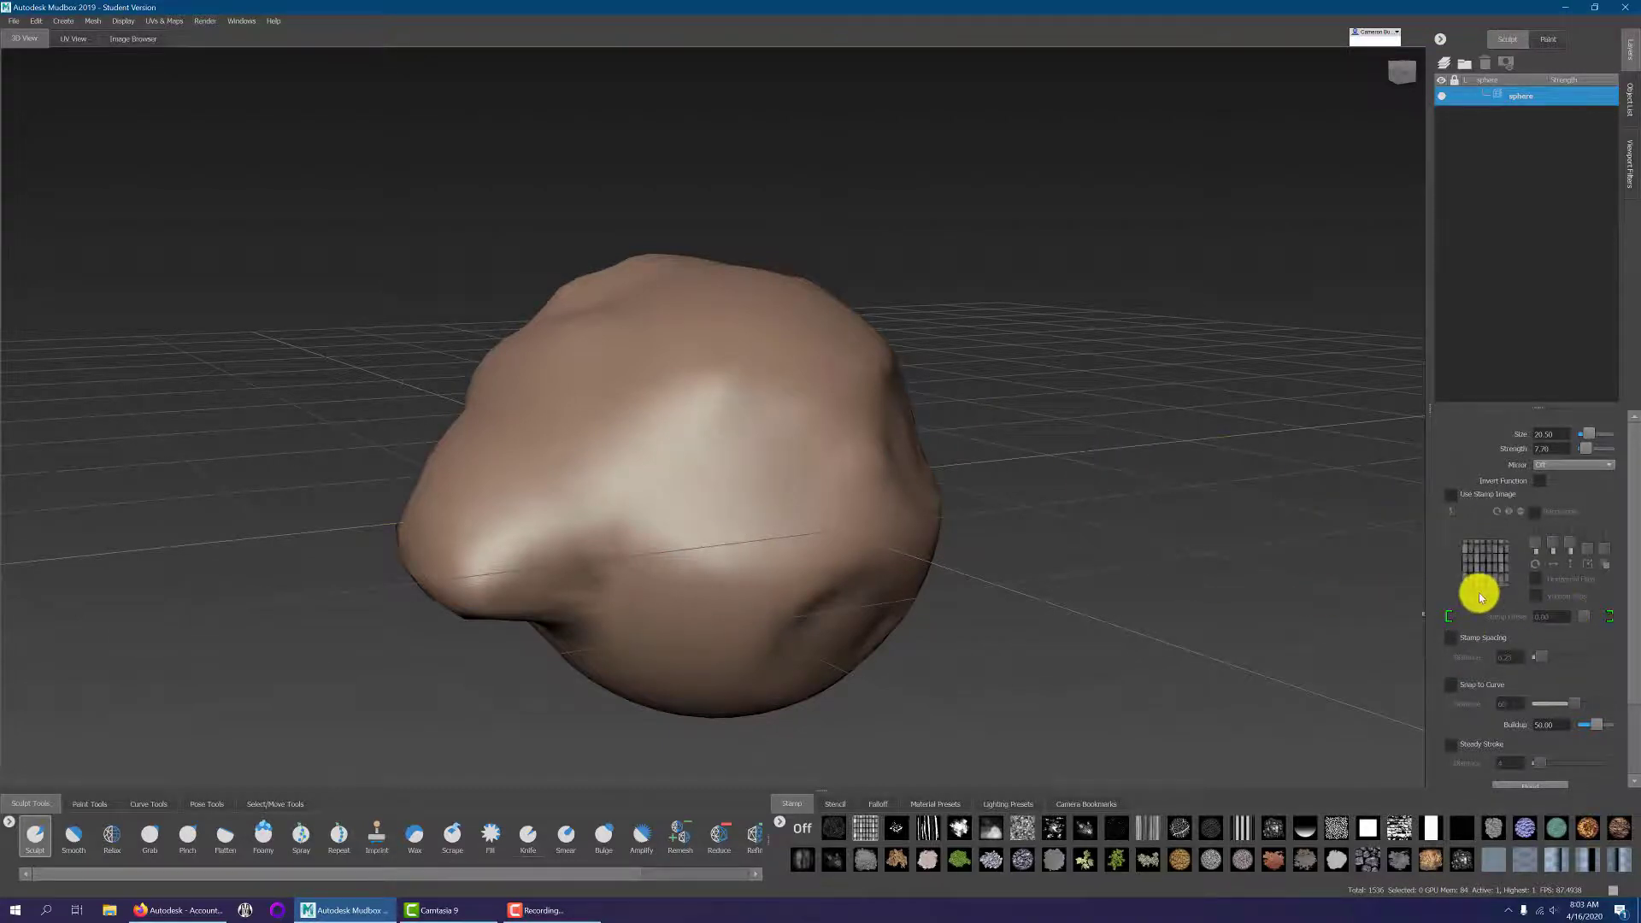
Review the Sculpt brush's falloff curve and falloff type settings.
{"action": "scroll", "coordinate": [1480, 595], "scroll_direction": "down", "scroll_amount": 2}
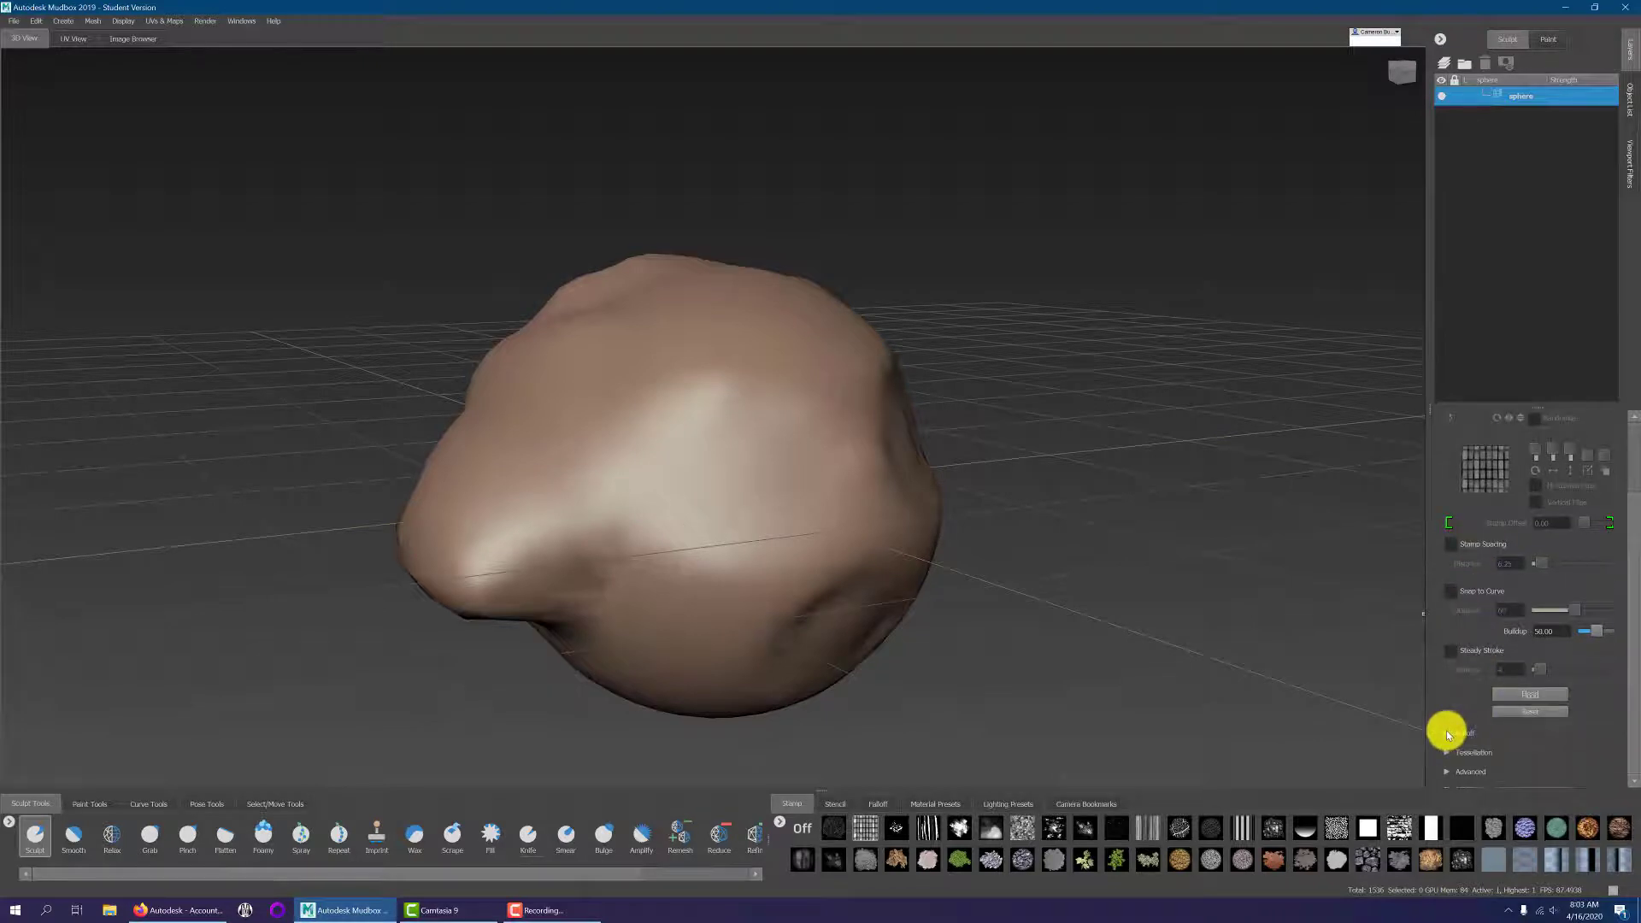
{"action": "left_click", "coordinate": [1453, 732]}
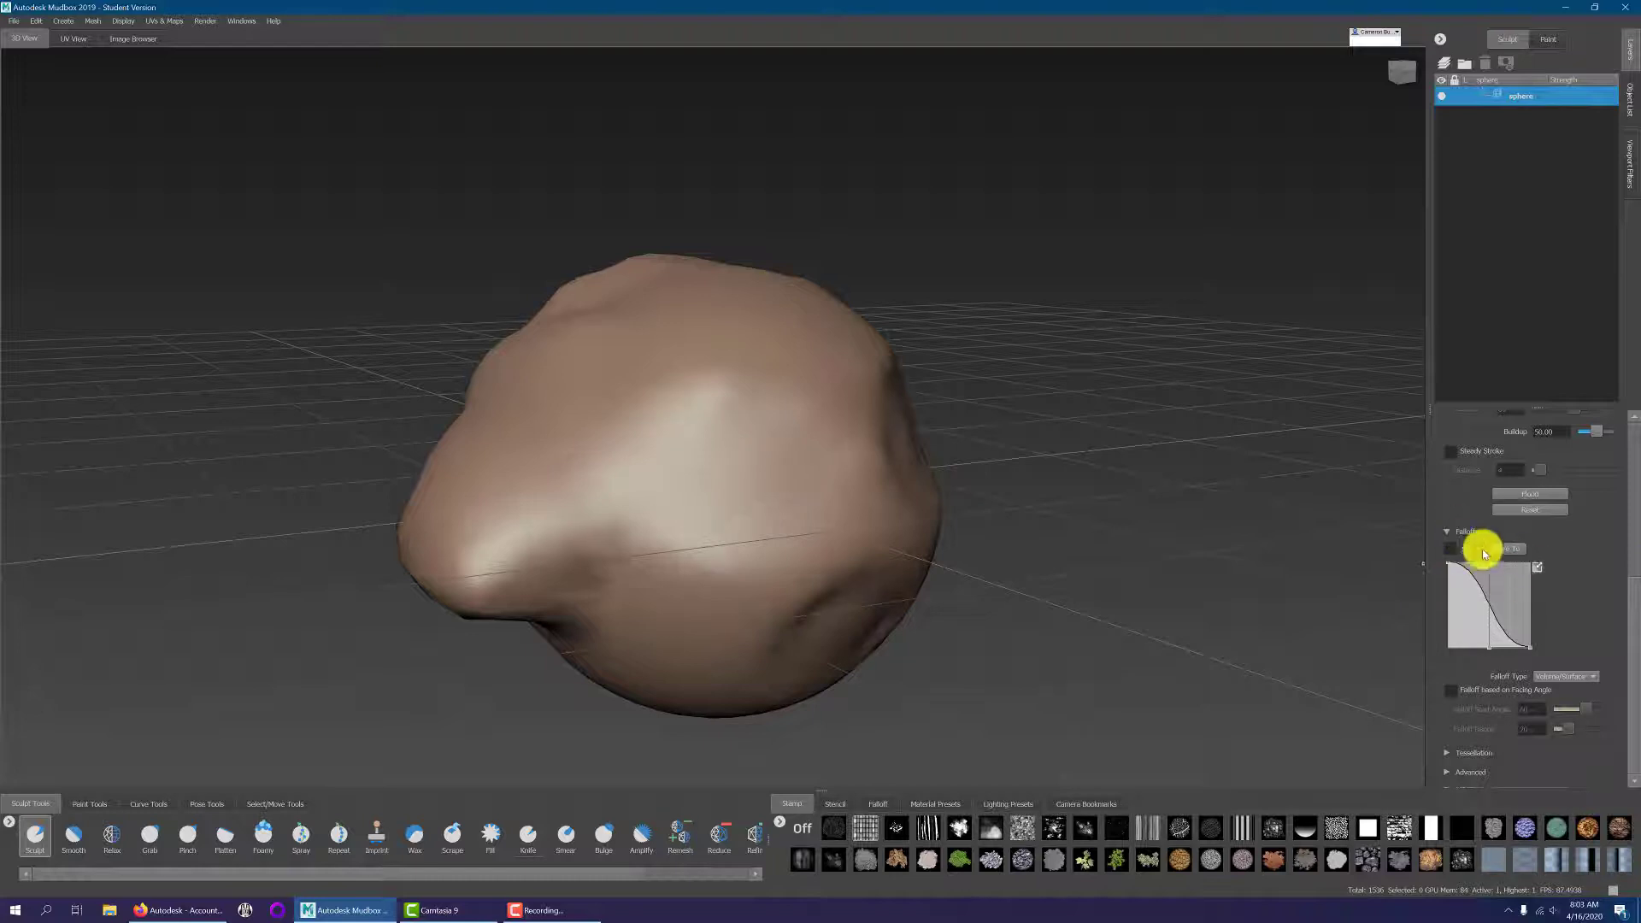
{"action": "left_click", "coordinate": [1446, 530]}
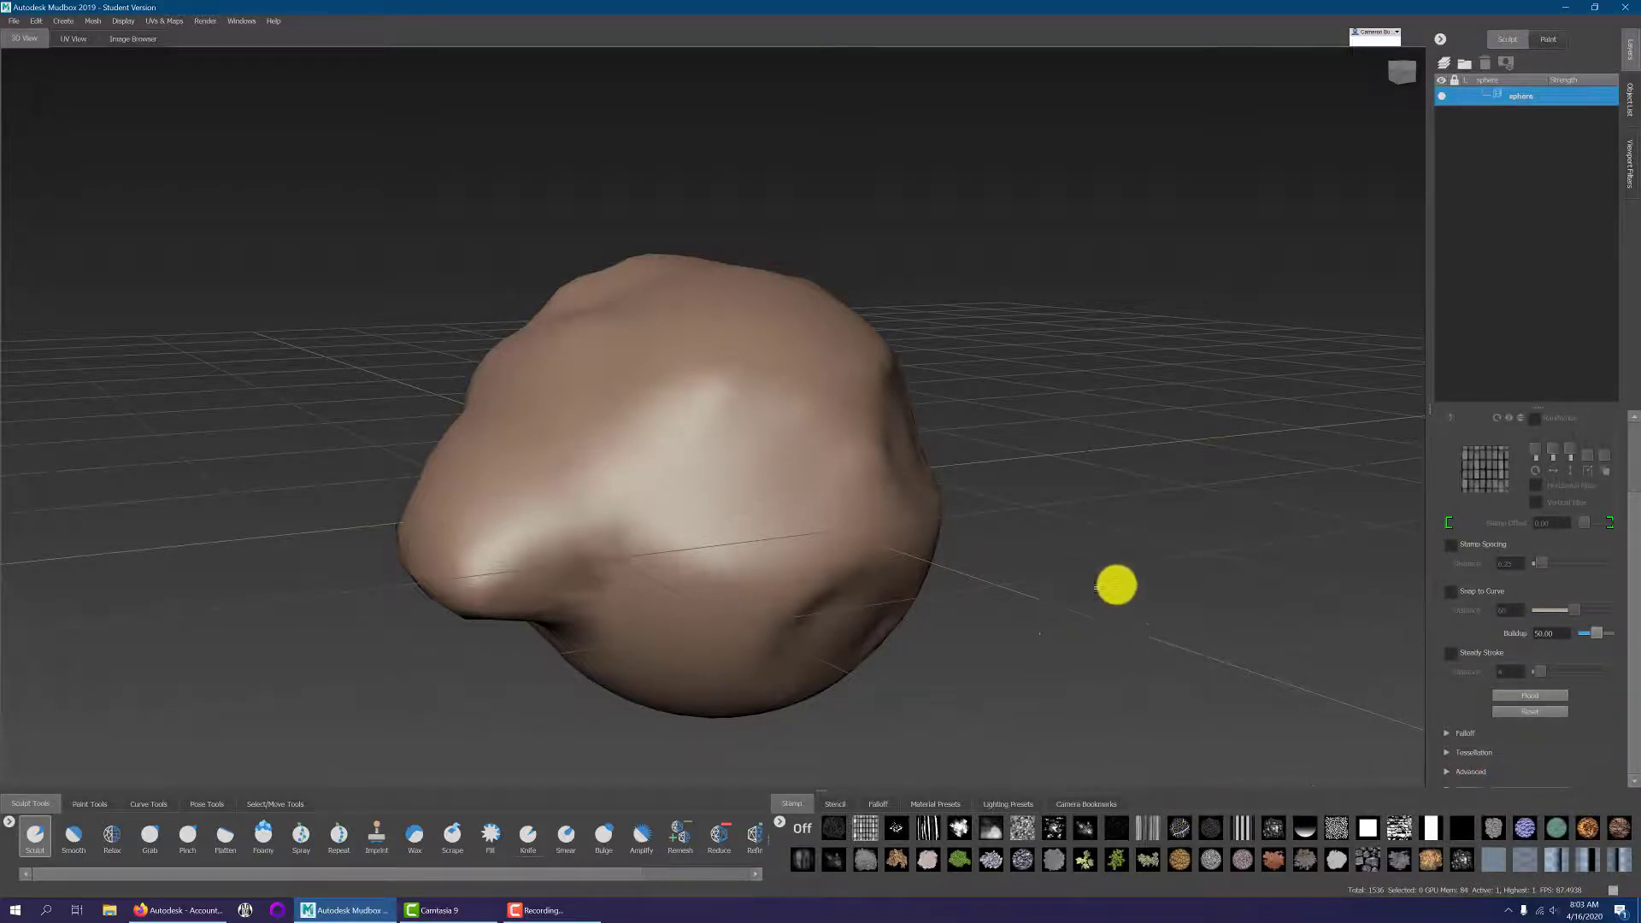
Sculpt shallow, uneven relief across the dented side of the form with the Sculpt brush.
{"action": "left_click_drag", "start_coordinate": [1116, 585], "coordinate": [842, 614], "text": "alt"}
{"action": "left_click_drag", "start_coordinate": [788, 469], "coordinate": [587, 518]}
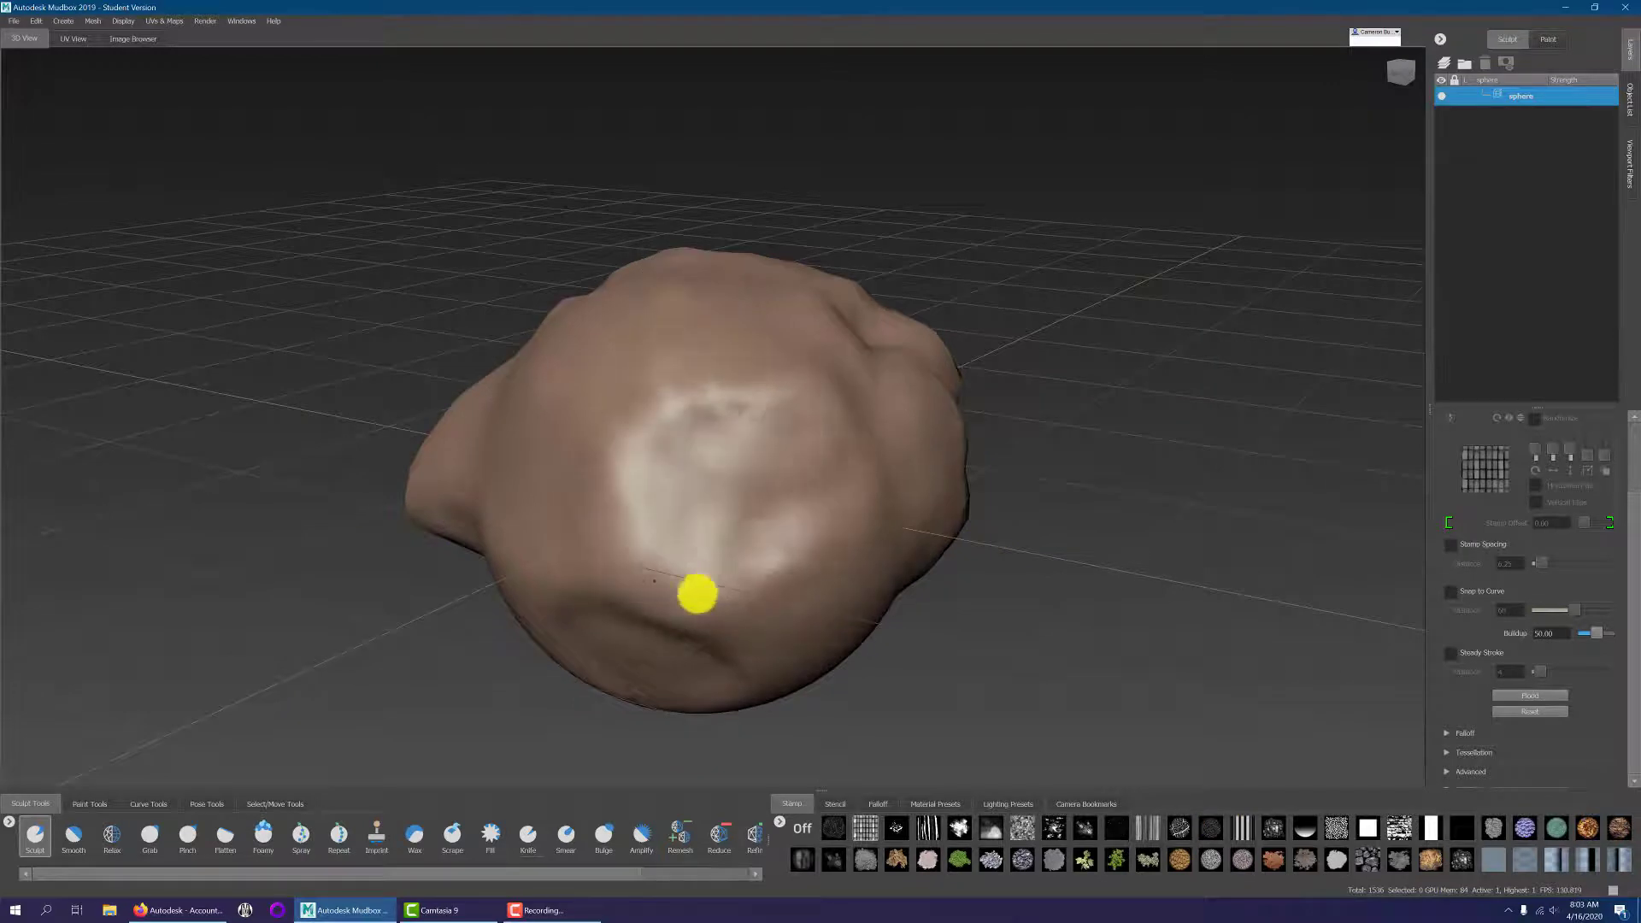
{"action": "left_click_drag", "start_coordinate": [695, 587], "coordinate": [937, 422], "text": "alt"}
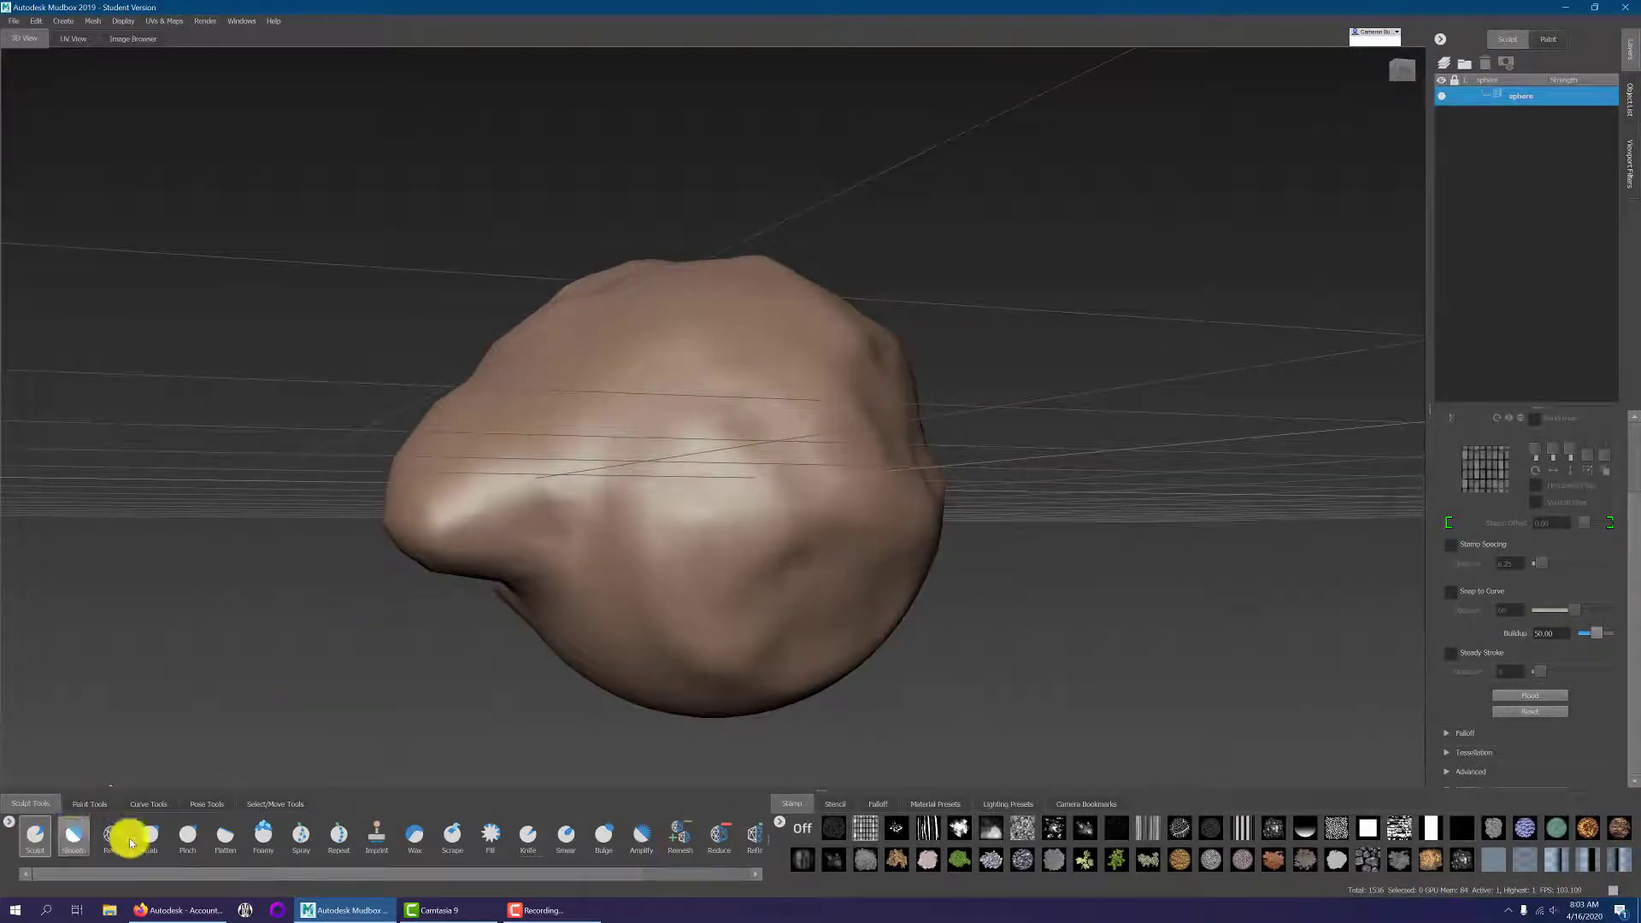
Soften the bumps around the protrusion with the Smooth brush.
{"action": "left_click", "coordinate": [72, 838]}
{"action": "mouse_move", "coordinate": [612, 458]}
{"action": "left_mouse_down"}
{"action": "mouse_move", "coordinate": [564, 561]}
{"action": "mouse_move", "coordinate": [829, 425]}
{"action": "mouse_move", "coordinate": [630, 516]}
{"action": "mouse_move", "coordinate": [747, 470]}
{"action": "left_mouse_up"}
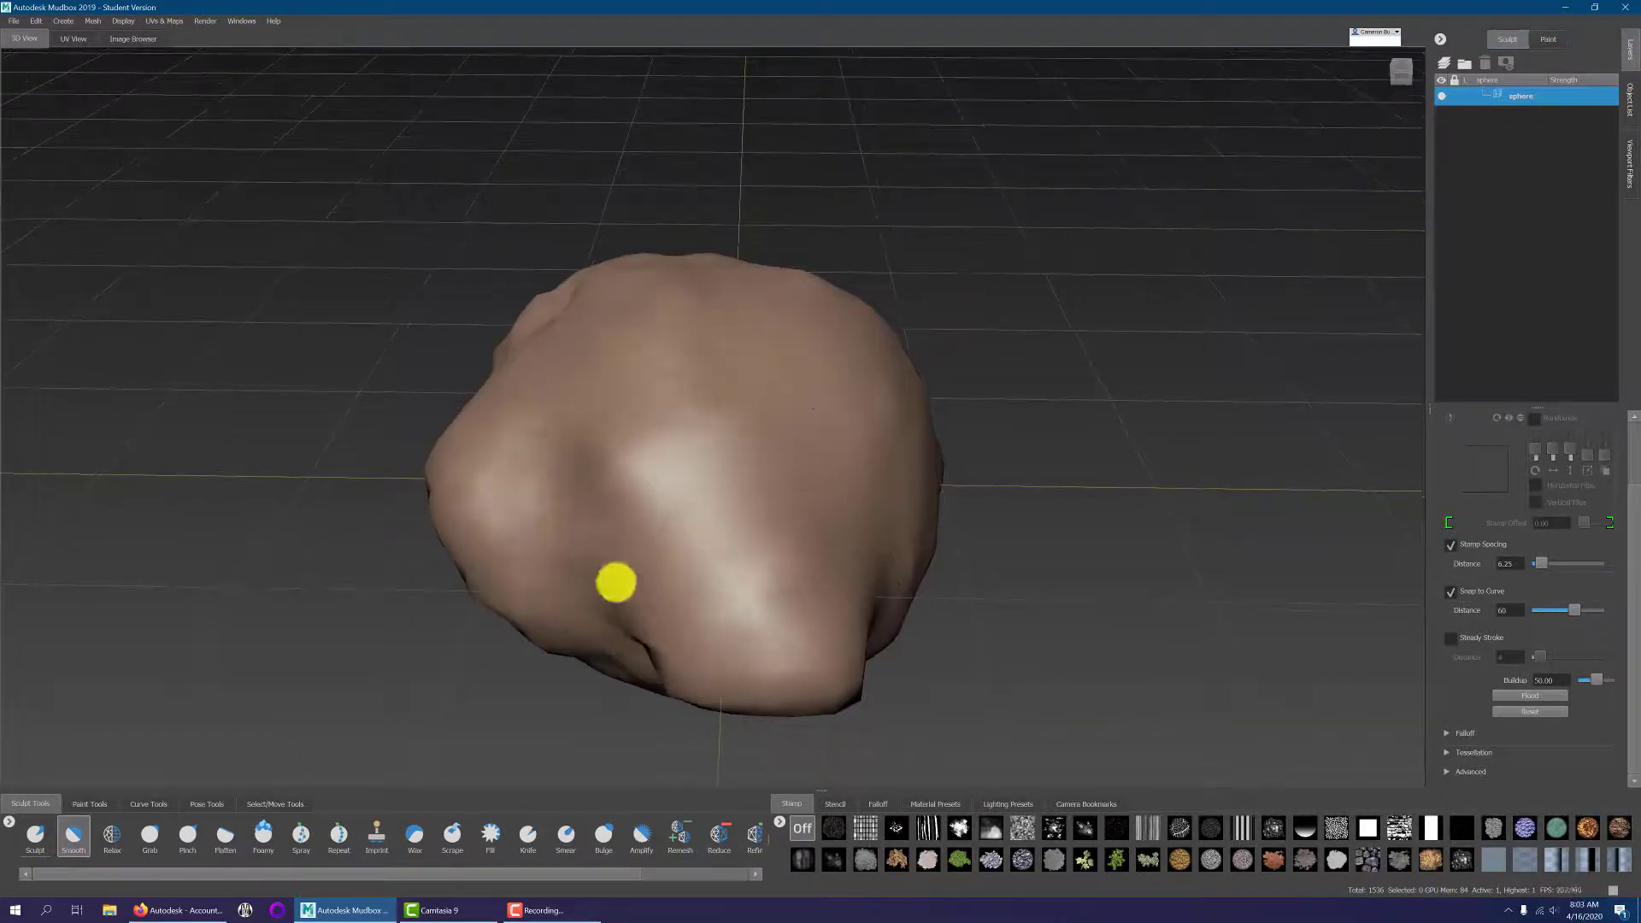
{"action": "mouse_move", "coordinate": [616, 582]}
{"action": "left_mouse_down"}
{"action": "mouse_move", "coordinate": [505, 561]}
{"action": "mouse_move", "coordinate": [546, 399]}
{"action": "mouse_move", "coordinate": [820, 608]}
{"action": "mouse_move", "coordinate": [1017, 605]}
{"action": "mouse_move", "coordinate": [649, 436]}
{"action": "left_mouse_up"}
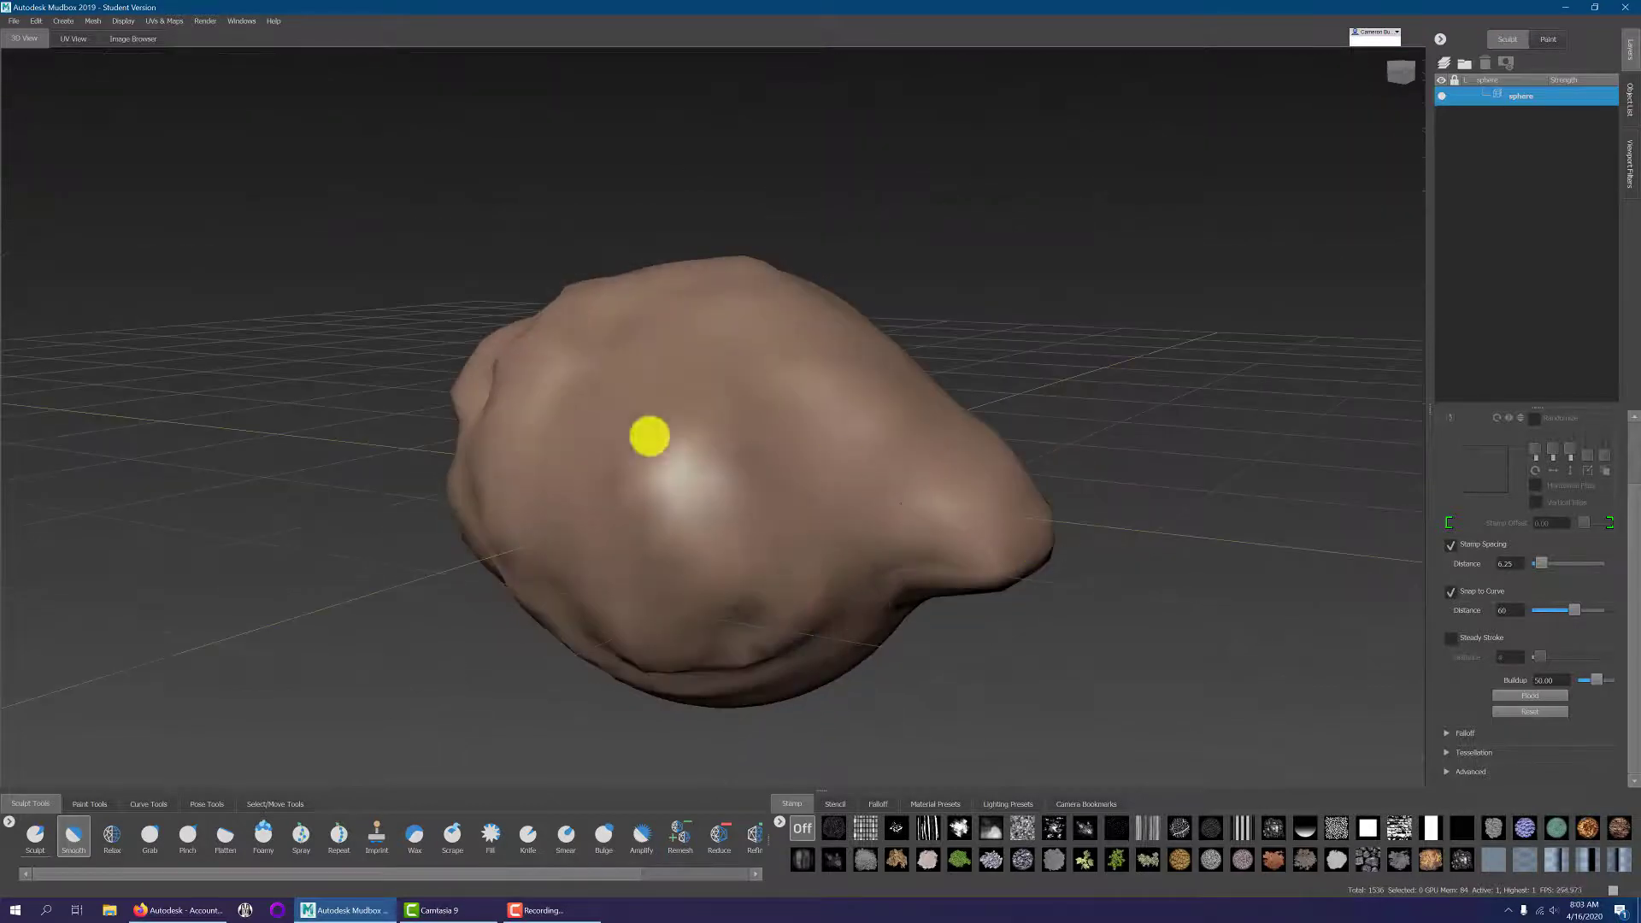
Even out the surface beside the protrusion with the Relax brush.
{"action": "left_click", "coordinate": [111, 842]}
{"action": "mouse_move", "coordinate": [1040, 615]}
{"action": "left_mouse_down", "text": "alt"}
{"action": "mouse_move", "coordinate": [978, 568]}
{"action": "mouse_move", "coordinate": [729, 571]}
{"action": "mouse_move", "coordinate": [816, 538]}
{"action": "left_mouse_up", "text": "alt"}
{"action": "left_click_drag", "start_coordinate": [591, 544], "coordinate": [726, 550], "text": "alt"}
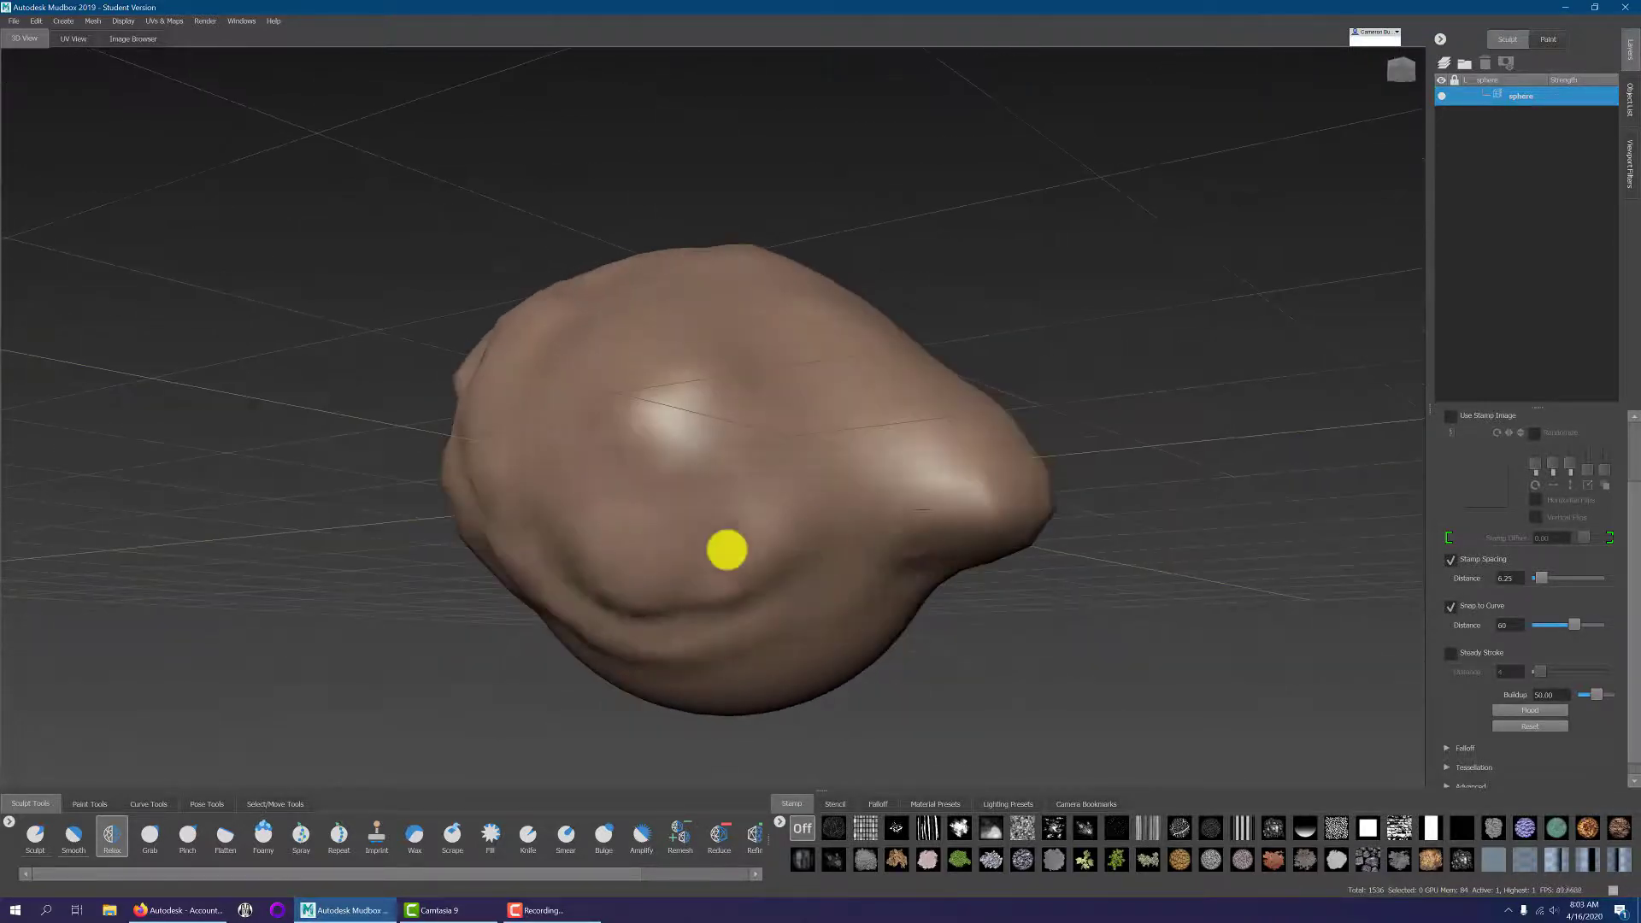
{"action": "left_click_drag", "start_coordinate": [615, 563], "coordinate": [388, 724], "text": "alt"}
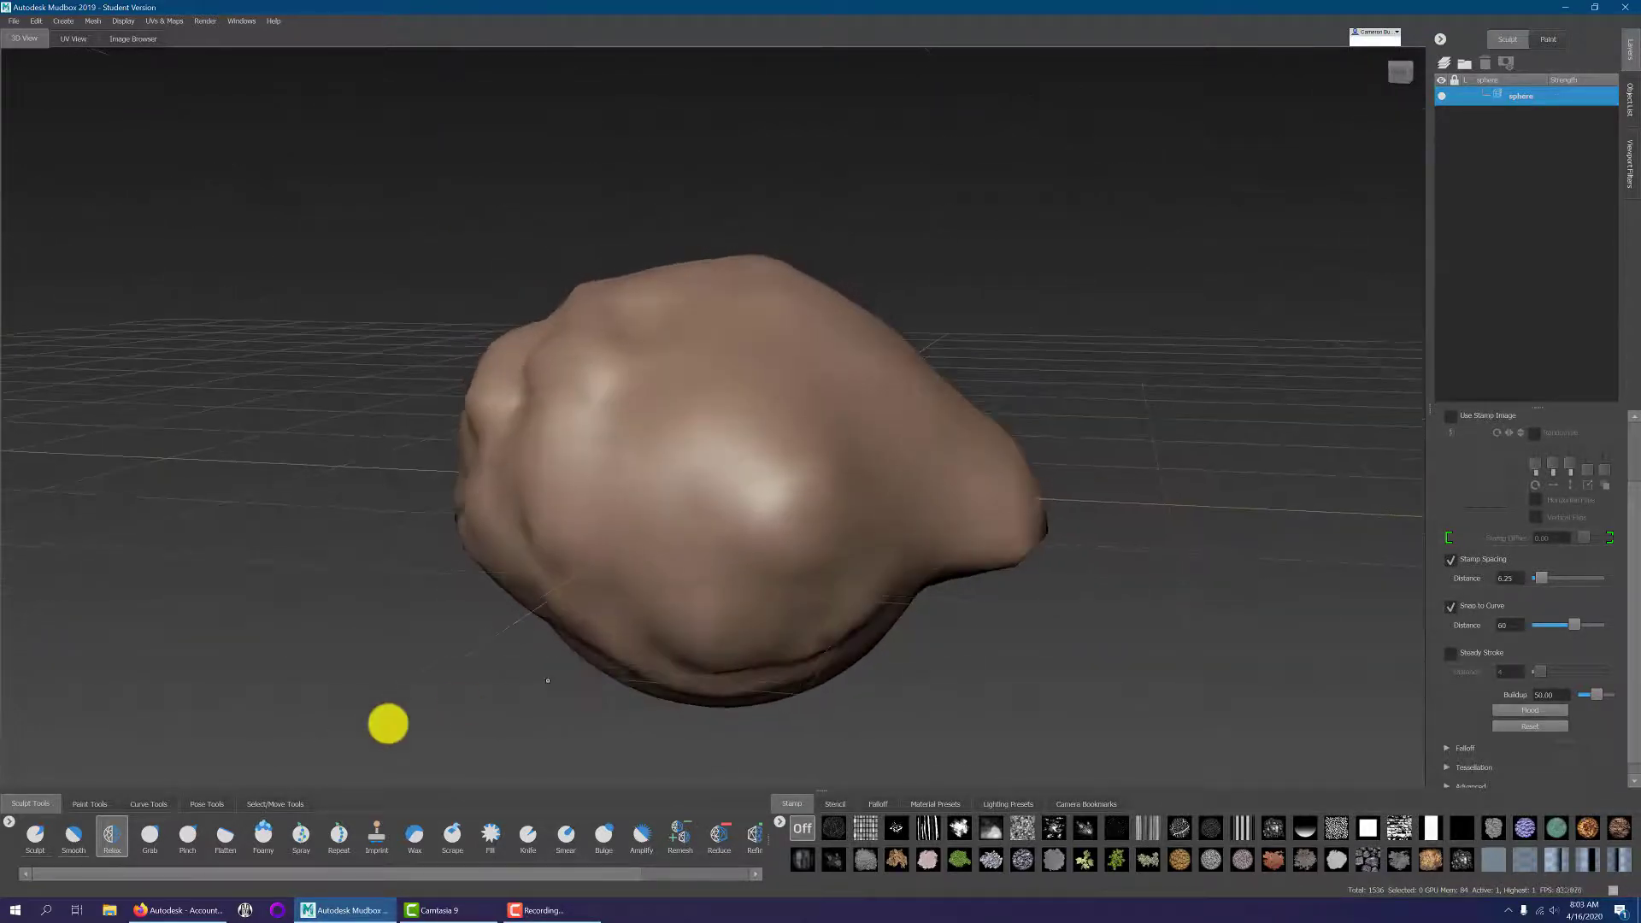
Pull a pointed horn out of the end of the protrusion with the Grab brush.
{"action": "left_click", "coordinate": [147, 839]}
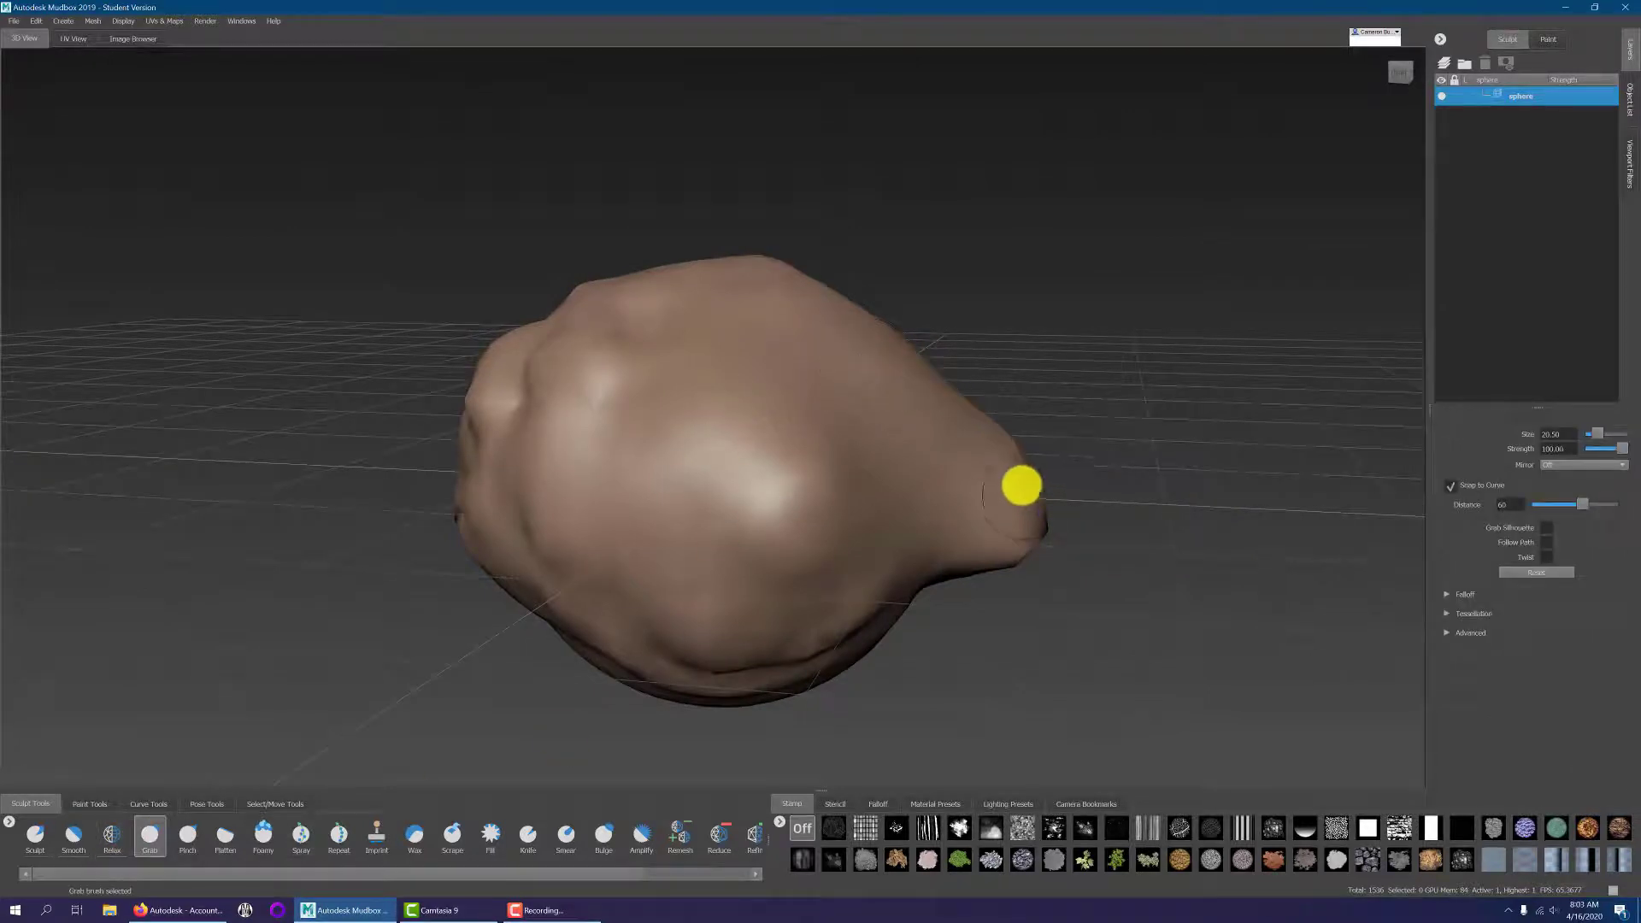
{"action": "mouse_move", "coordinate": [1040, 439]}
{"action": "left_mouse_down"}
{"action": "mouse_move", "coordinate": [1048, 396]}
{"action": "mouse_move", "coordinate": [1117, 418]}
{"action": "mouse_move", "coordinate": [959, 439]}
{"action": "mouse_move", "coordinate": [715, 433]}
{"action": "mouse_move", "coordinate": [638, 413]}
{"action": "left_mouse_up"}
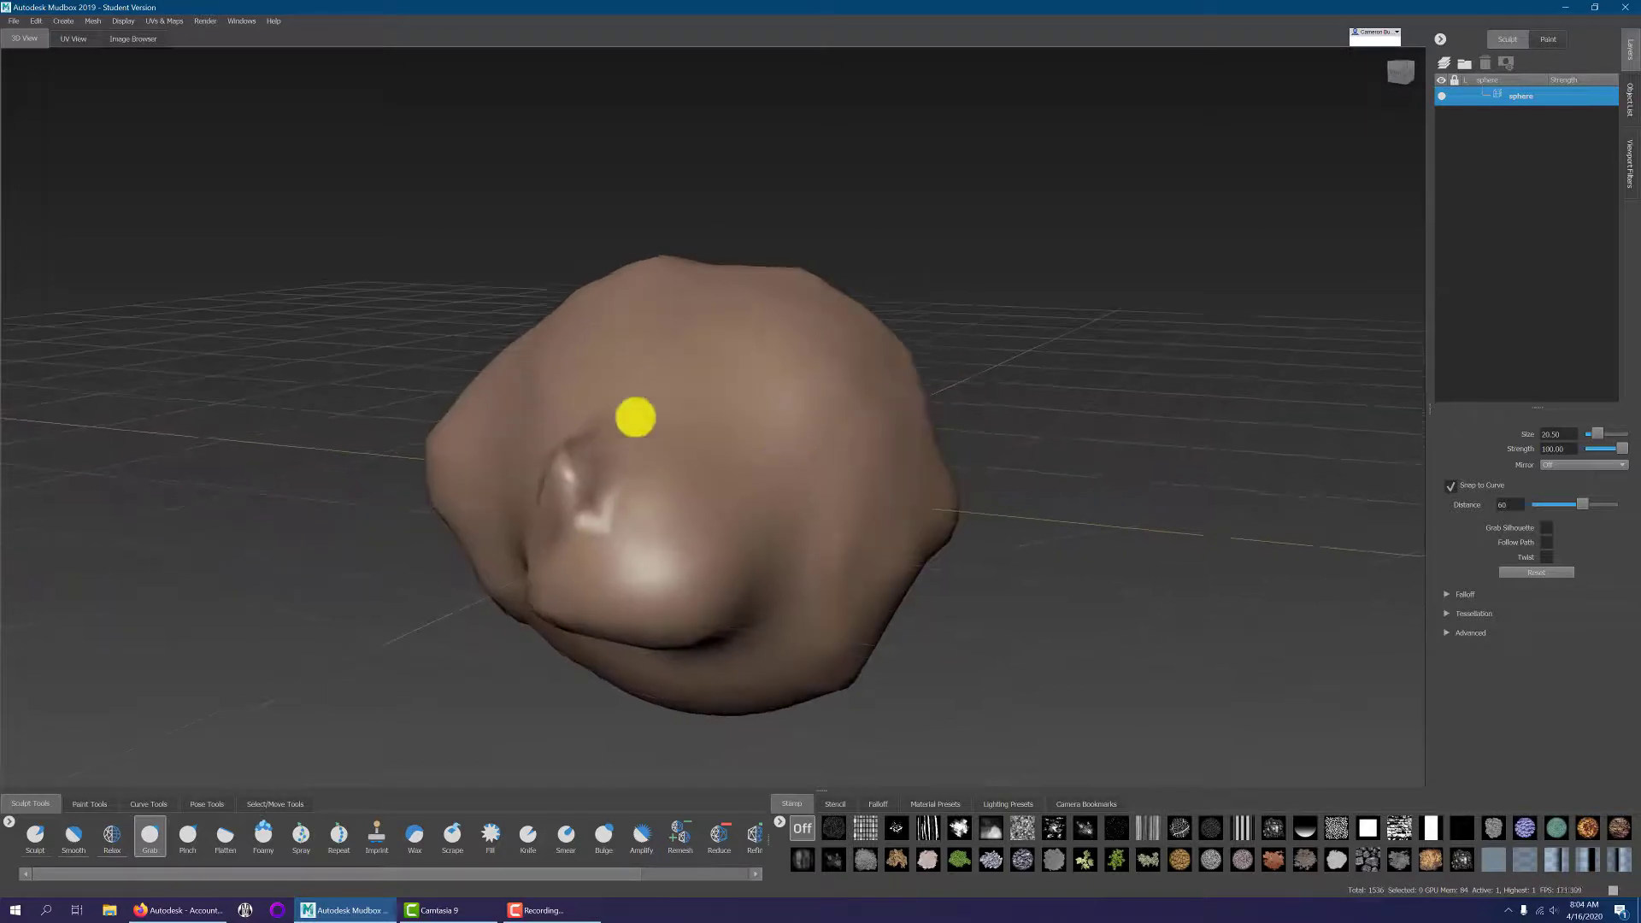
{"action": "left_click_drag", "start_coordinate": [549, 472], "coordinate": [941, 502], "text": "alt"}
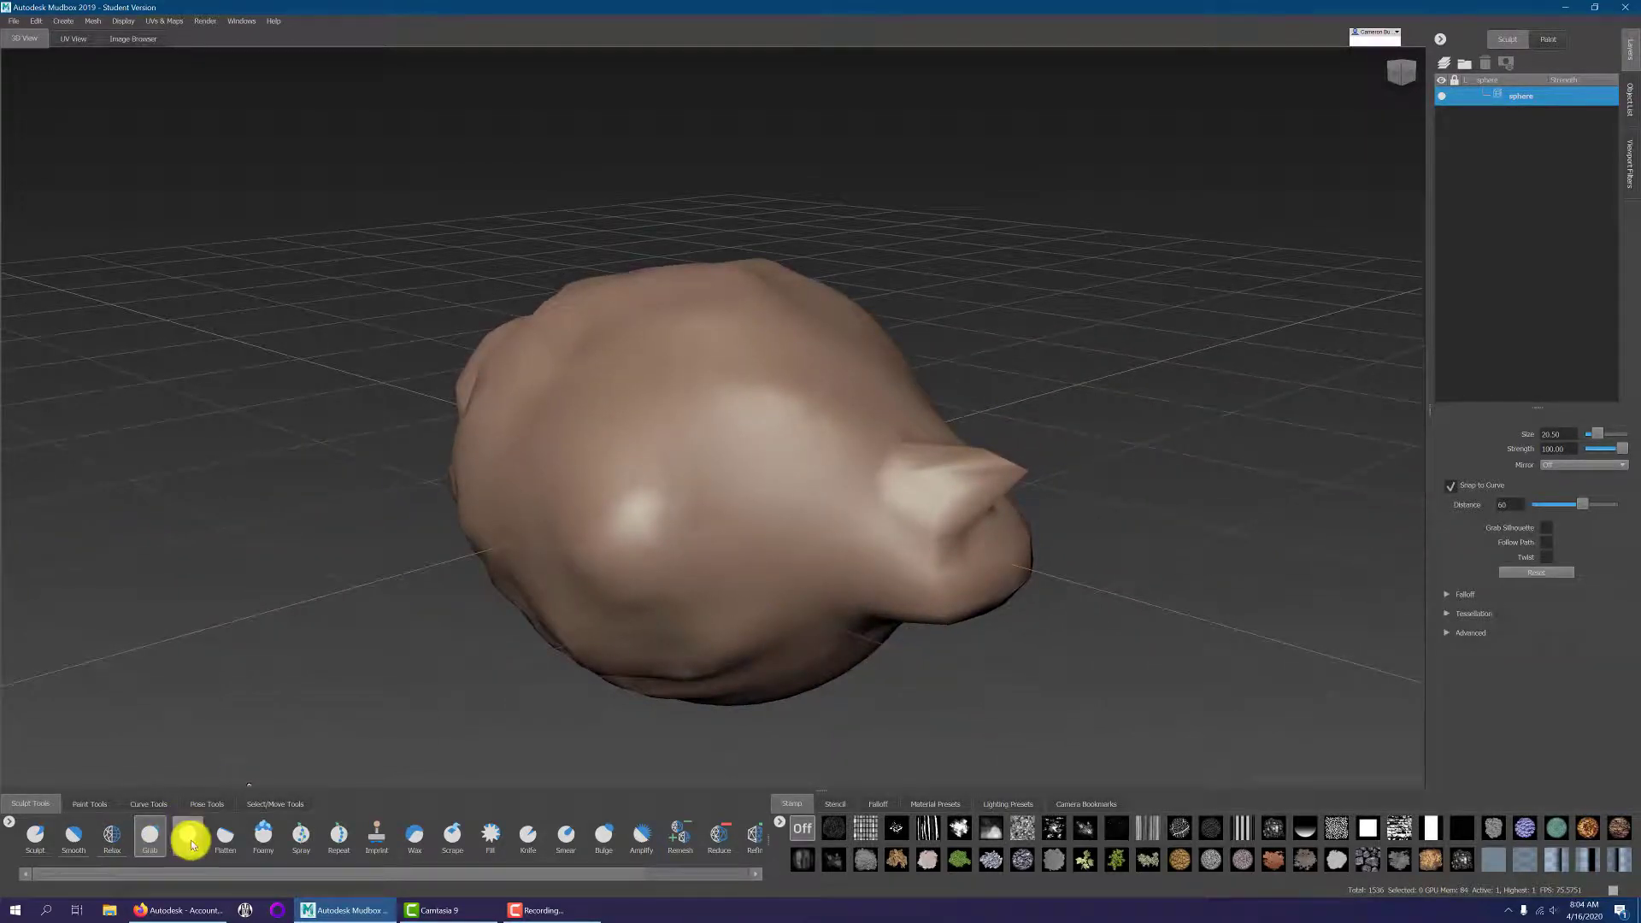
Try the Pinch brush on the bumps opposite the horn and level them with the Flatten brush.
{"action": "left_click", "coordinate": [189, 841]}
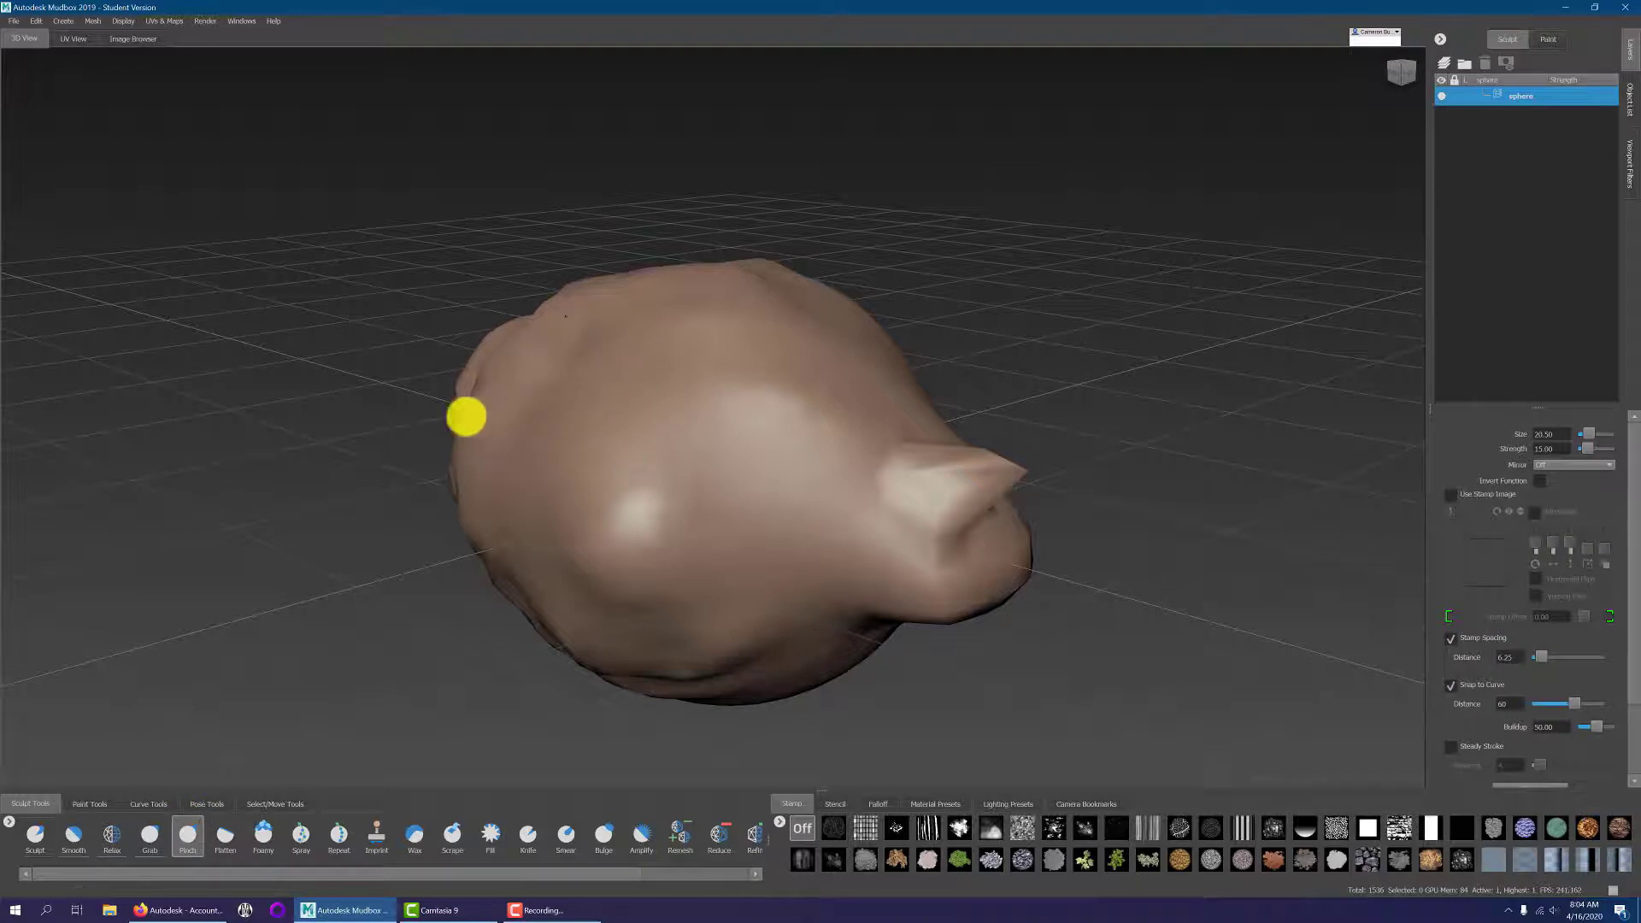
{"action": "left_click_drag", "start_coordinate": [512, 452], "coordinate": [692, 388], "text": "alt"}
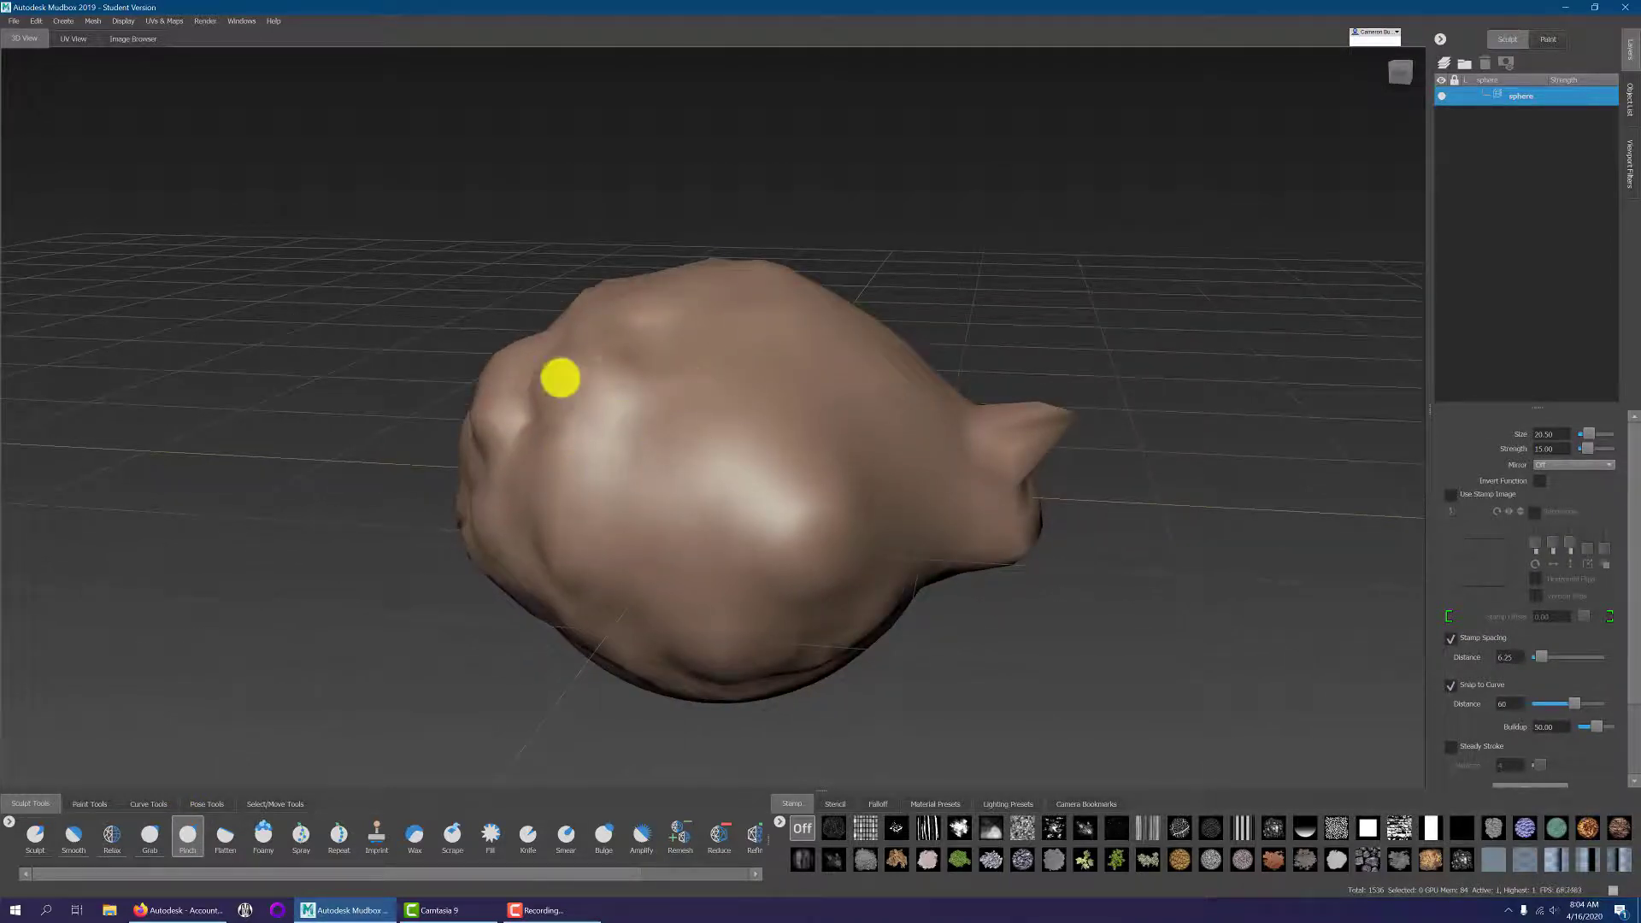
{"action": "left_click", "coordinate": [223, 834]}
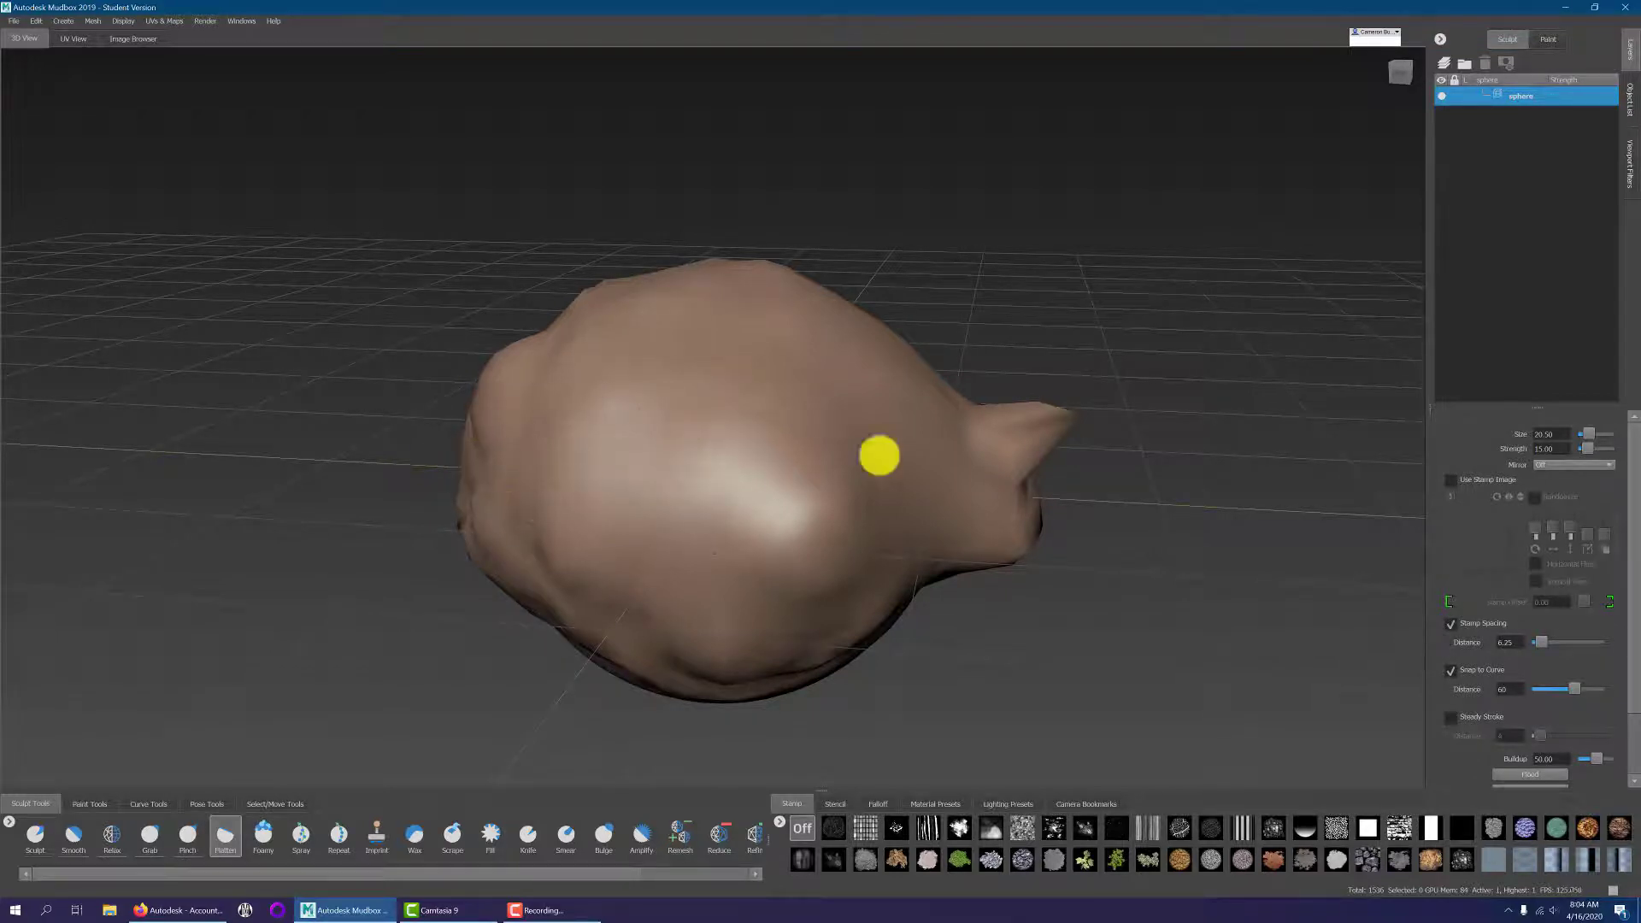
Try the Freeze brush and build up the side of the form with the Wax brush.
{"action": "left_click", "coordinate": [279, 835]}
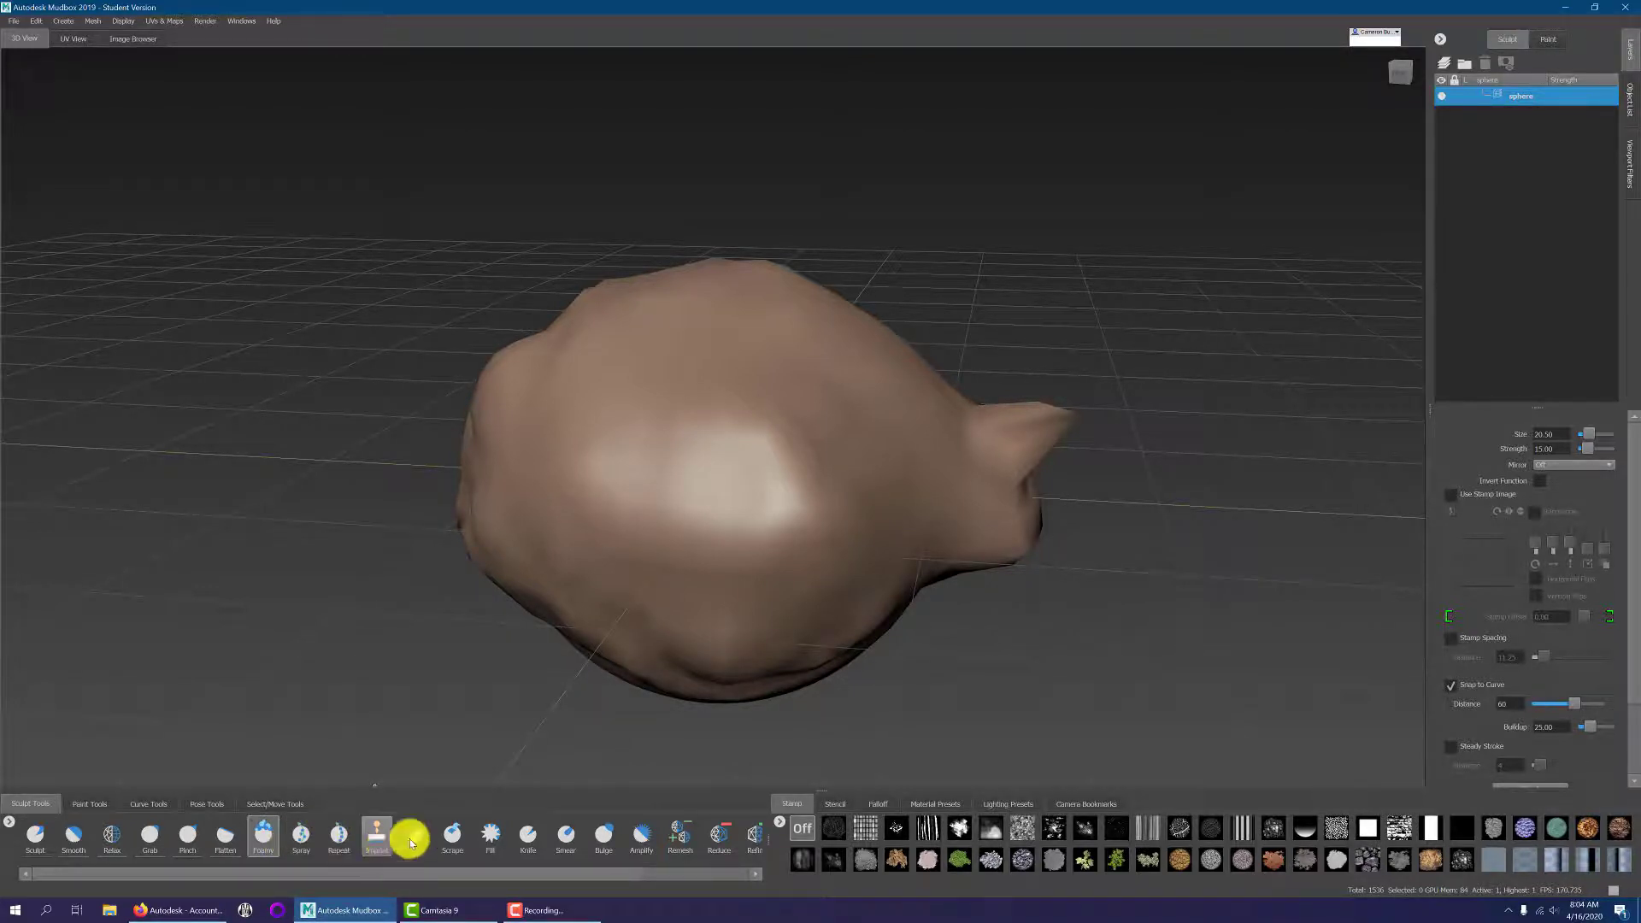
{"action": "mouse_move", "coordinate": [697, 427]}
{"action": "left_mouse_down"}
{"action": "mouse_move", "coordinate": [747, 352]}
{"action": "mouse_move", "coordinate": [737, 410]}
{"action": "mouse_move", "coordinate": [733, 376]}
{"action": "left_mouse_up"}
{"action": "mouse_move", "coordinate": [747, 454]}
{"action": "left_mouse_down", "text": "alt"}
{"action": "mouse_move", "coordinate": [864, 403]}
{"action": "mouse_move", "coordinate": [792, 572]}
{"action": "mouse_move", "coordinate": [741, 624]}
{"action": "mouse_move", "coordinate": [664, 256]}
{"action": "mouse_move", "coordinate": [900, 520]}
{"action": "mouse_move", "coordinate": [854, 396]}
{"action": "mouse_move", "coordinate": [846, 659]}
{"action": "mouse_move", "coordinate": [567, 480]}
{"action": "left_mouse_up", "text": "alt"}
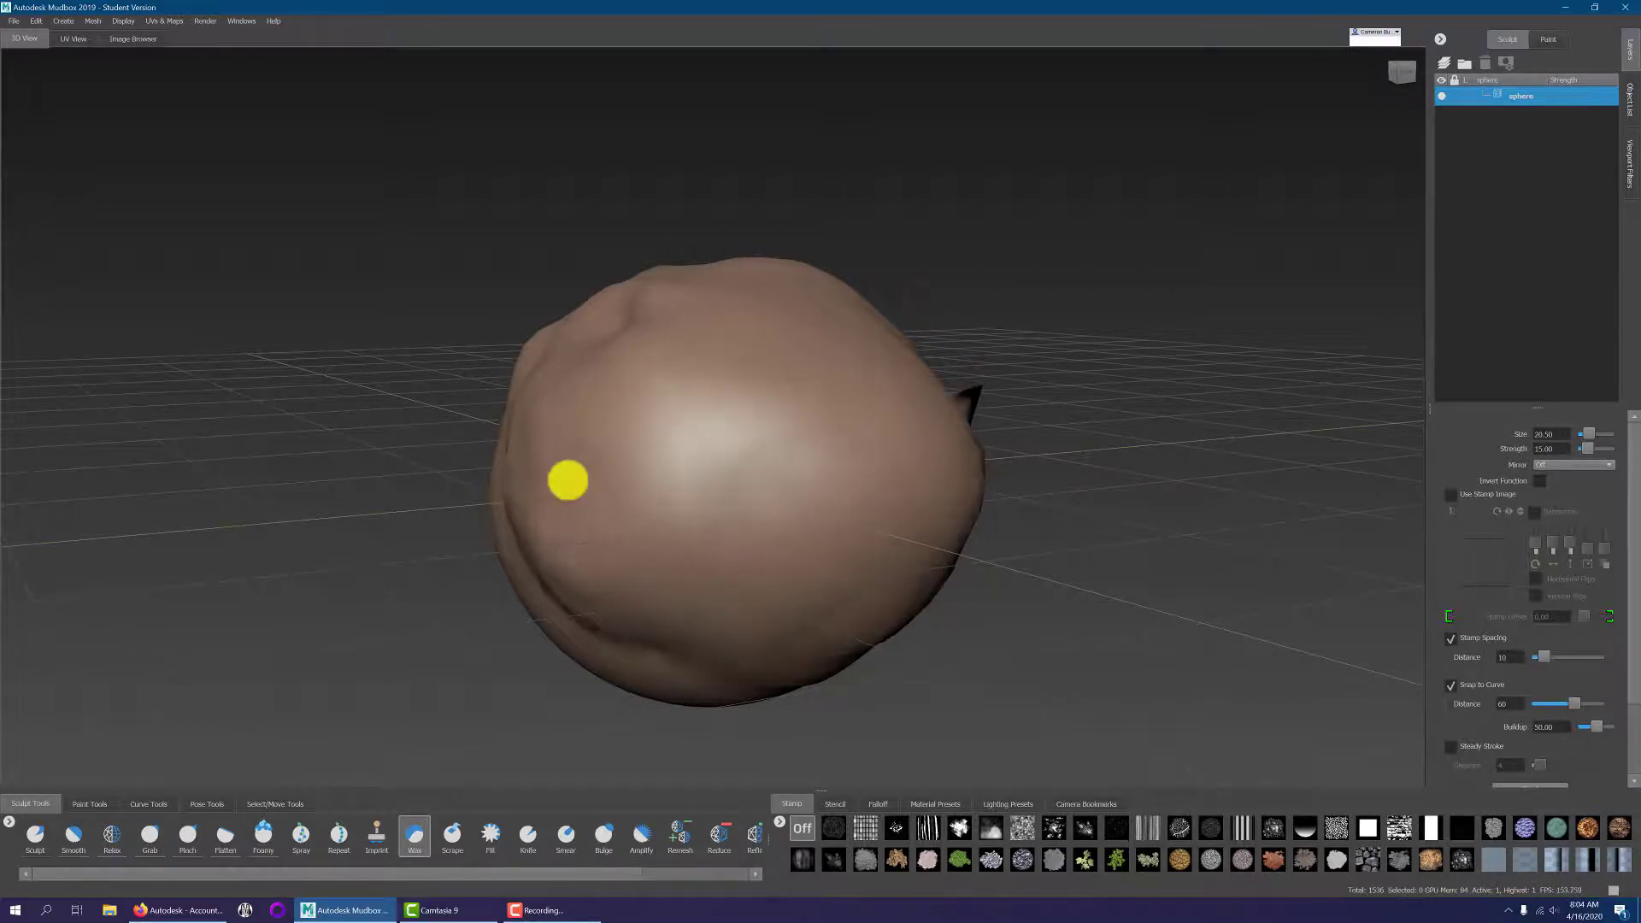
Scrape down raised areas on several sides of the form with the Scrape brush.
{"action": "left_click", "coordinate": [450, 836]}
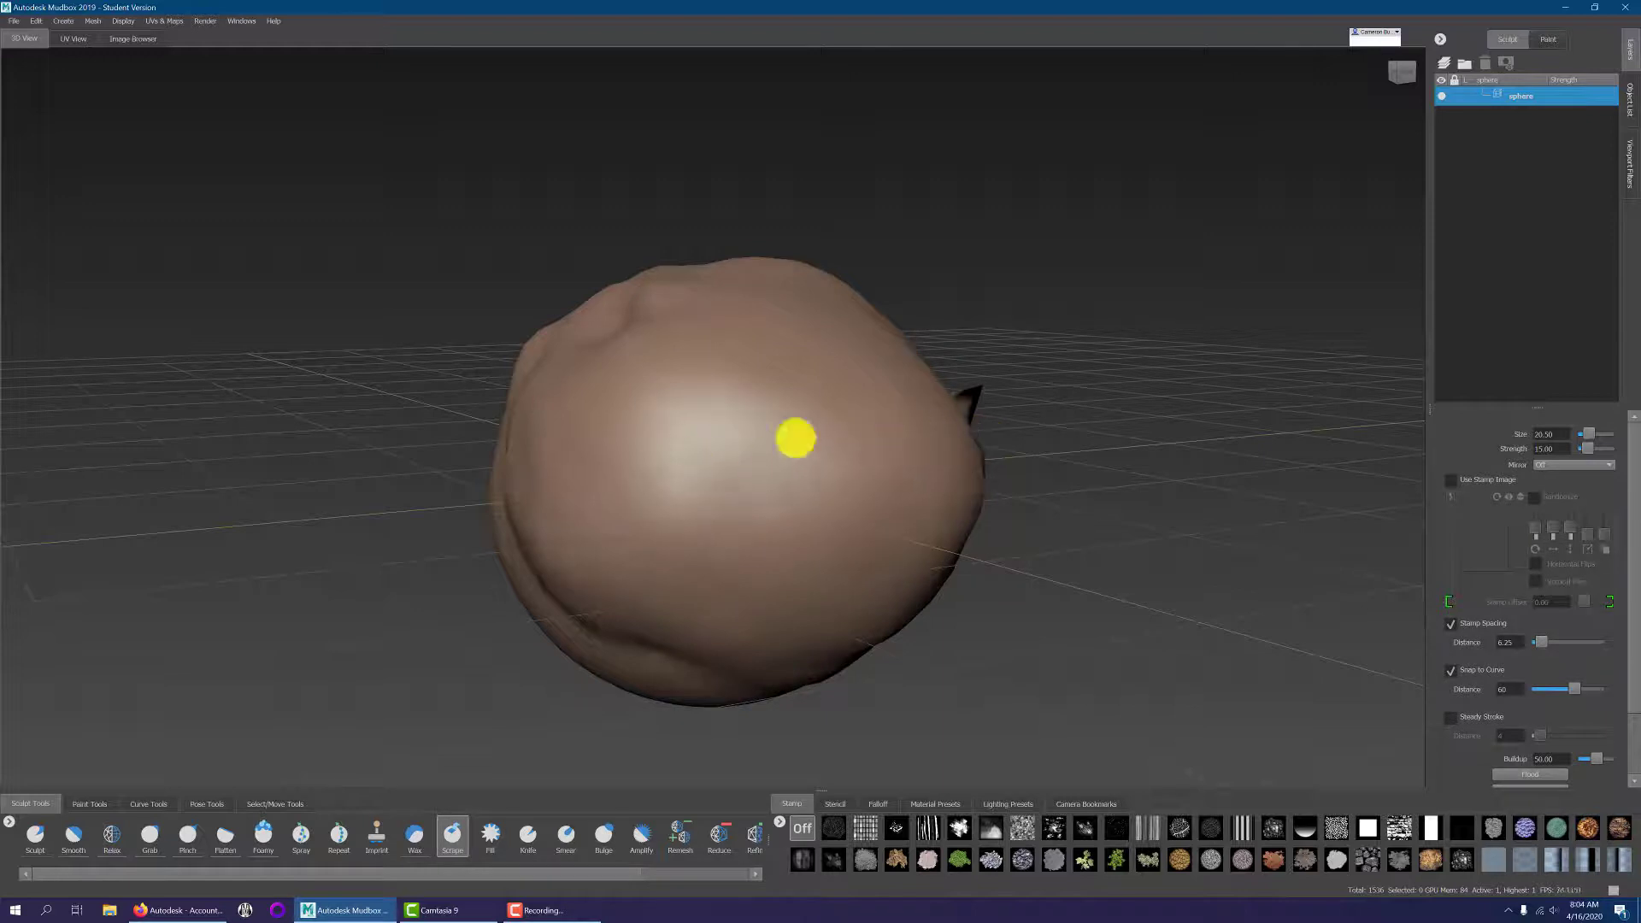
{"action": "left_click_drag", "start_coordinate": [777, 447], "coordinate": [586, 550], "text": "alt"}
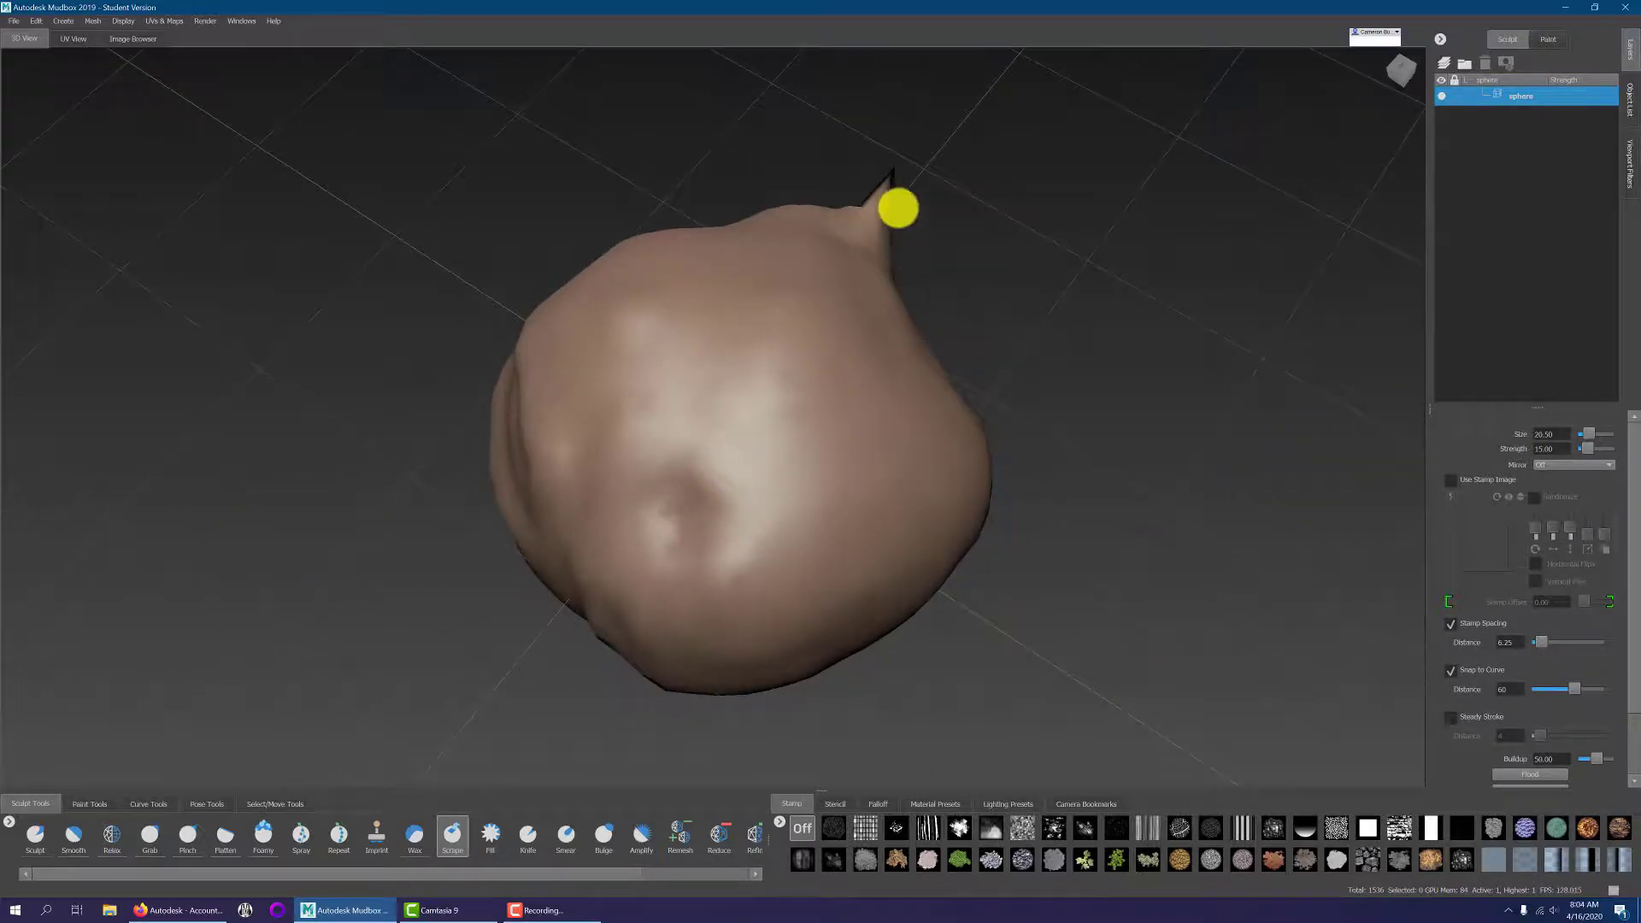
{"action": "left_click_drag", "start_coordinate": [661, 591], "coordinate": [392, 462], "text": "alt"}
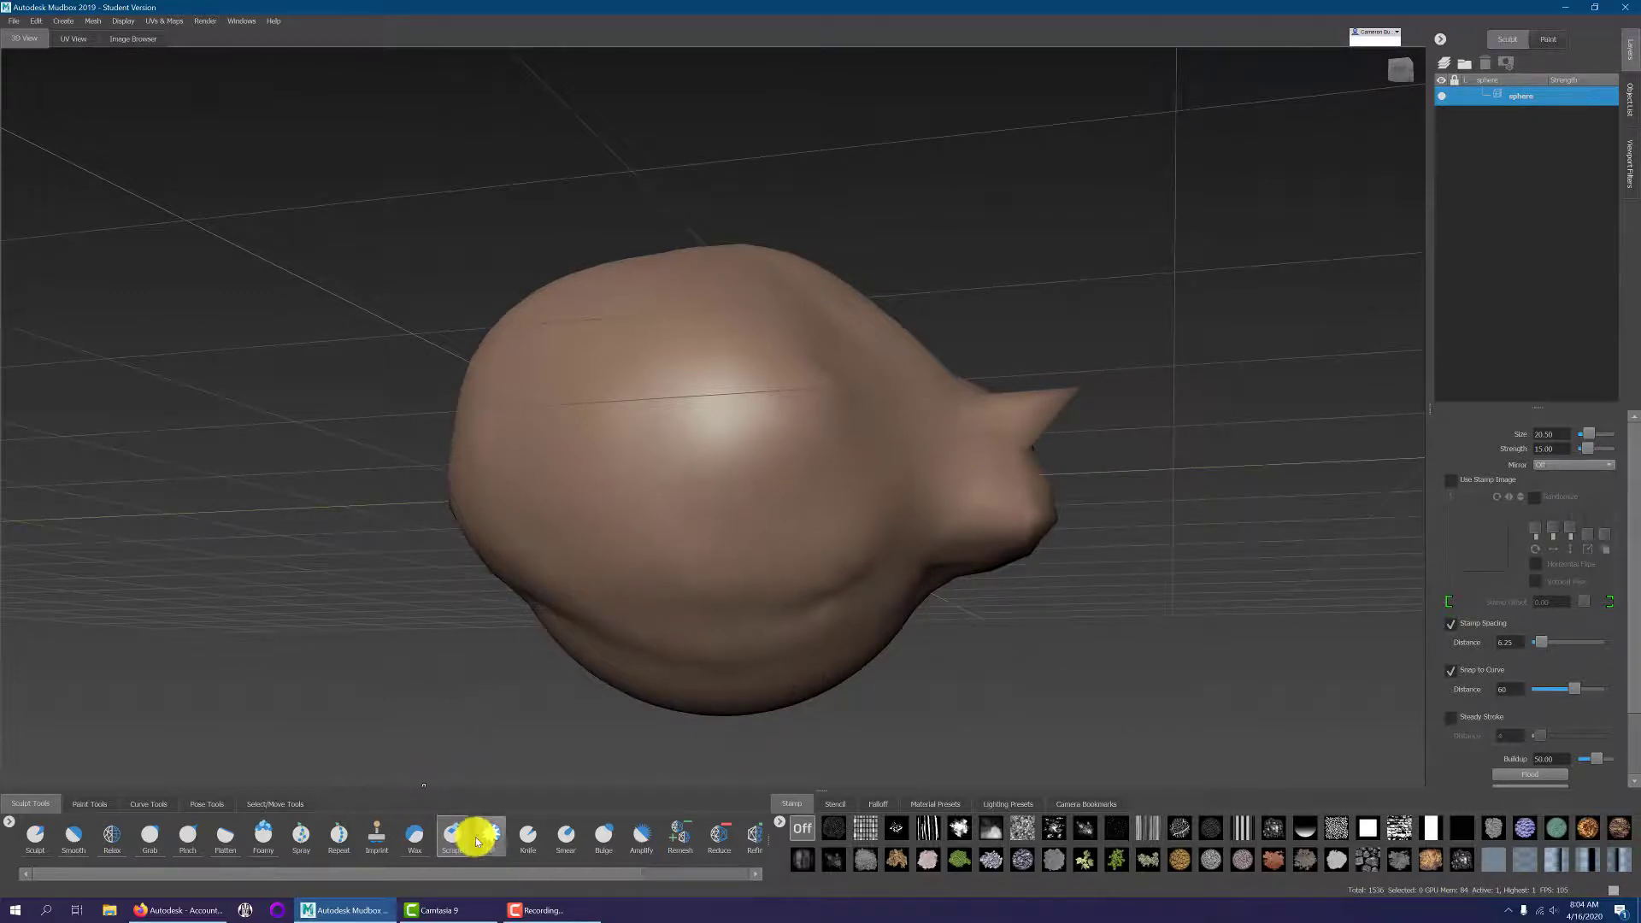
Fill recessed areas on the form's underside and side with the Fill brush.
{"action": "left_click", "coordinate": [486, 837]}
{"action": "left_click_drag", "start_coordinate": [1049, 486], "coordinate": [605, 294], "text": "alt"}
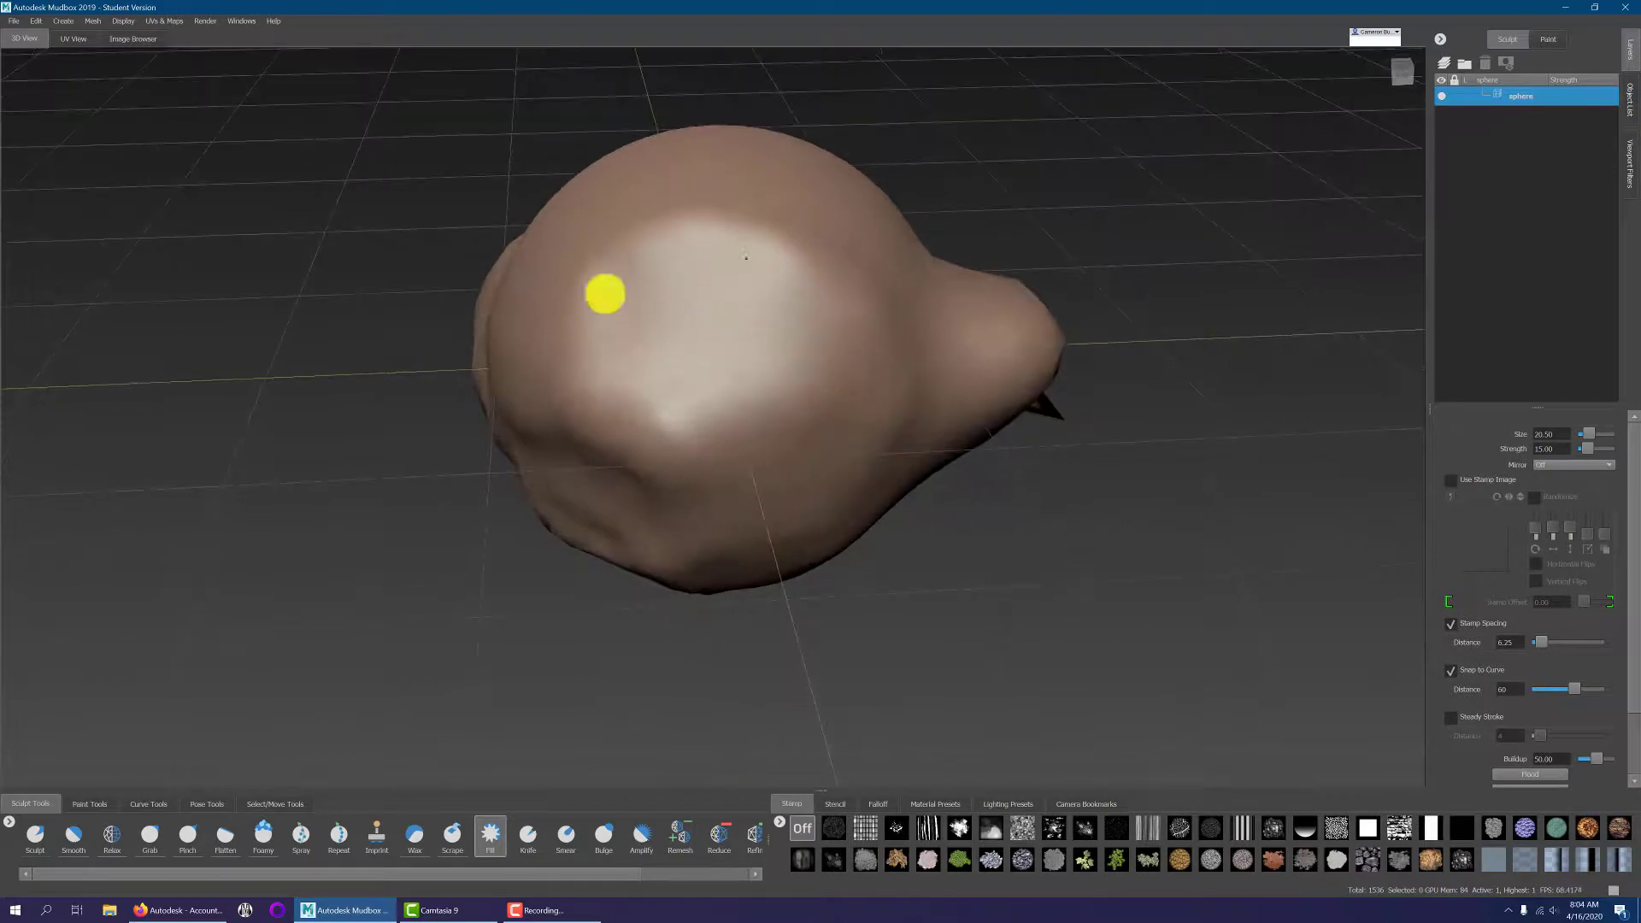
{"action": "left_click_drag", "start_coordinate": [850, 248], "coordinate": [684, 293], "text": "alt"}
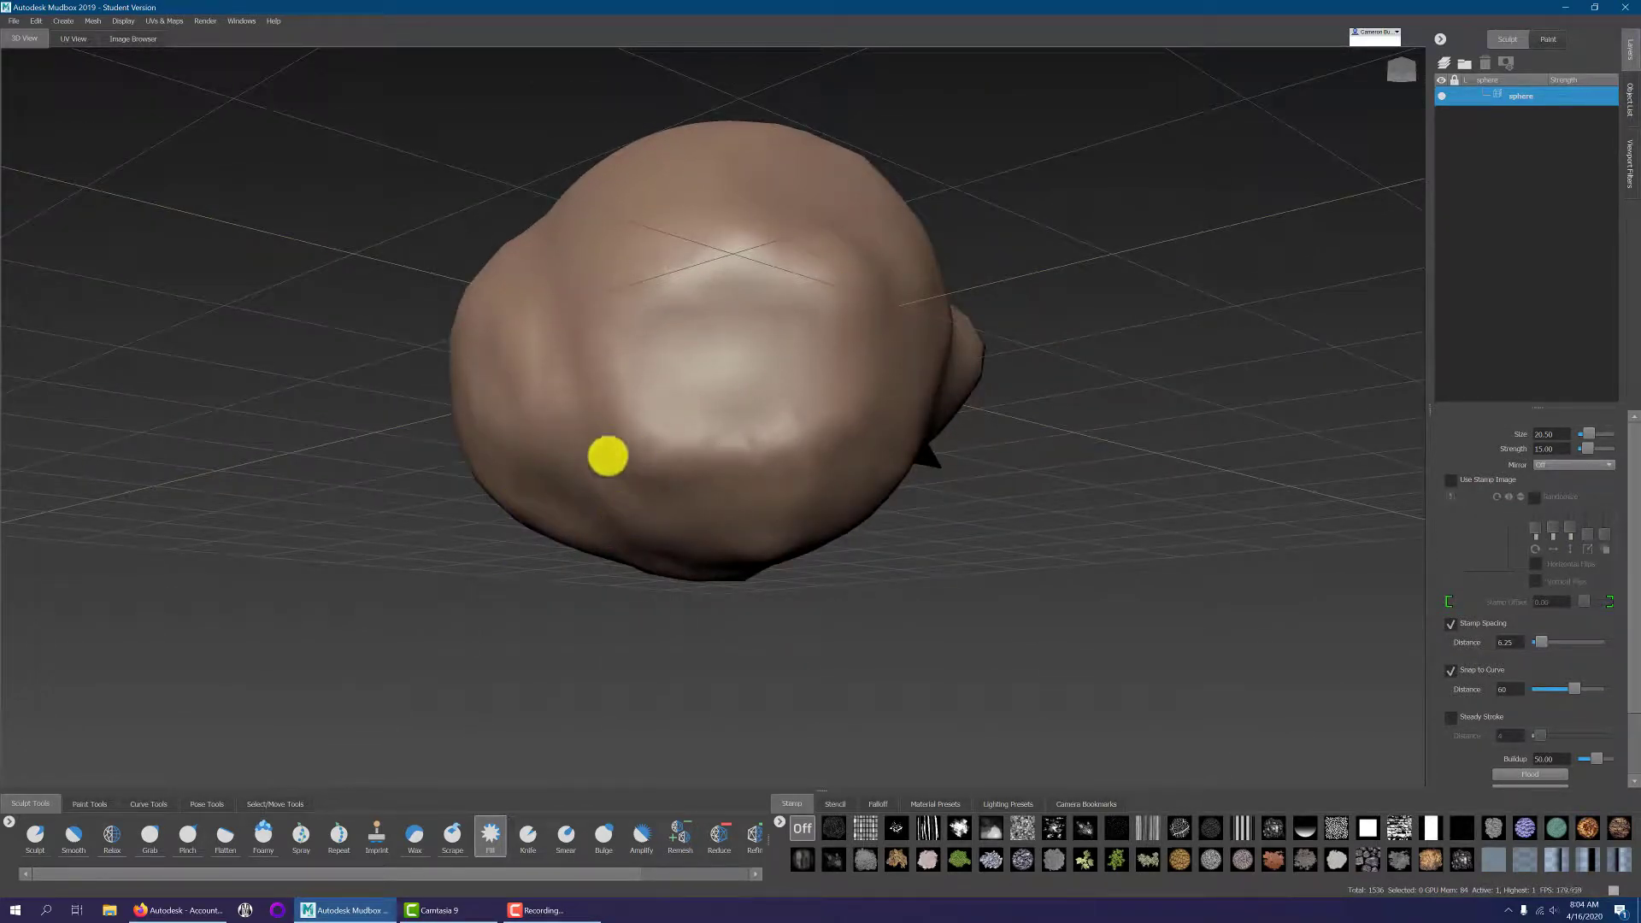
Cut a rough diagonal groove across the side of the form with the Knife brush.
{"action": "left_click", "coordinate": [530, 837]}
{"action": "left_click_drag", "start_coordinate": [726, 368], "coordinate": [774, 363], "text": "alt"}
{"action": "left_click_drag", "start_coordinate": [672, 229], "coordinate": [847, 454]}
{"action": "left_click_drag", "start_coordinate": [670, 209], "coordinate": [846, 524]}
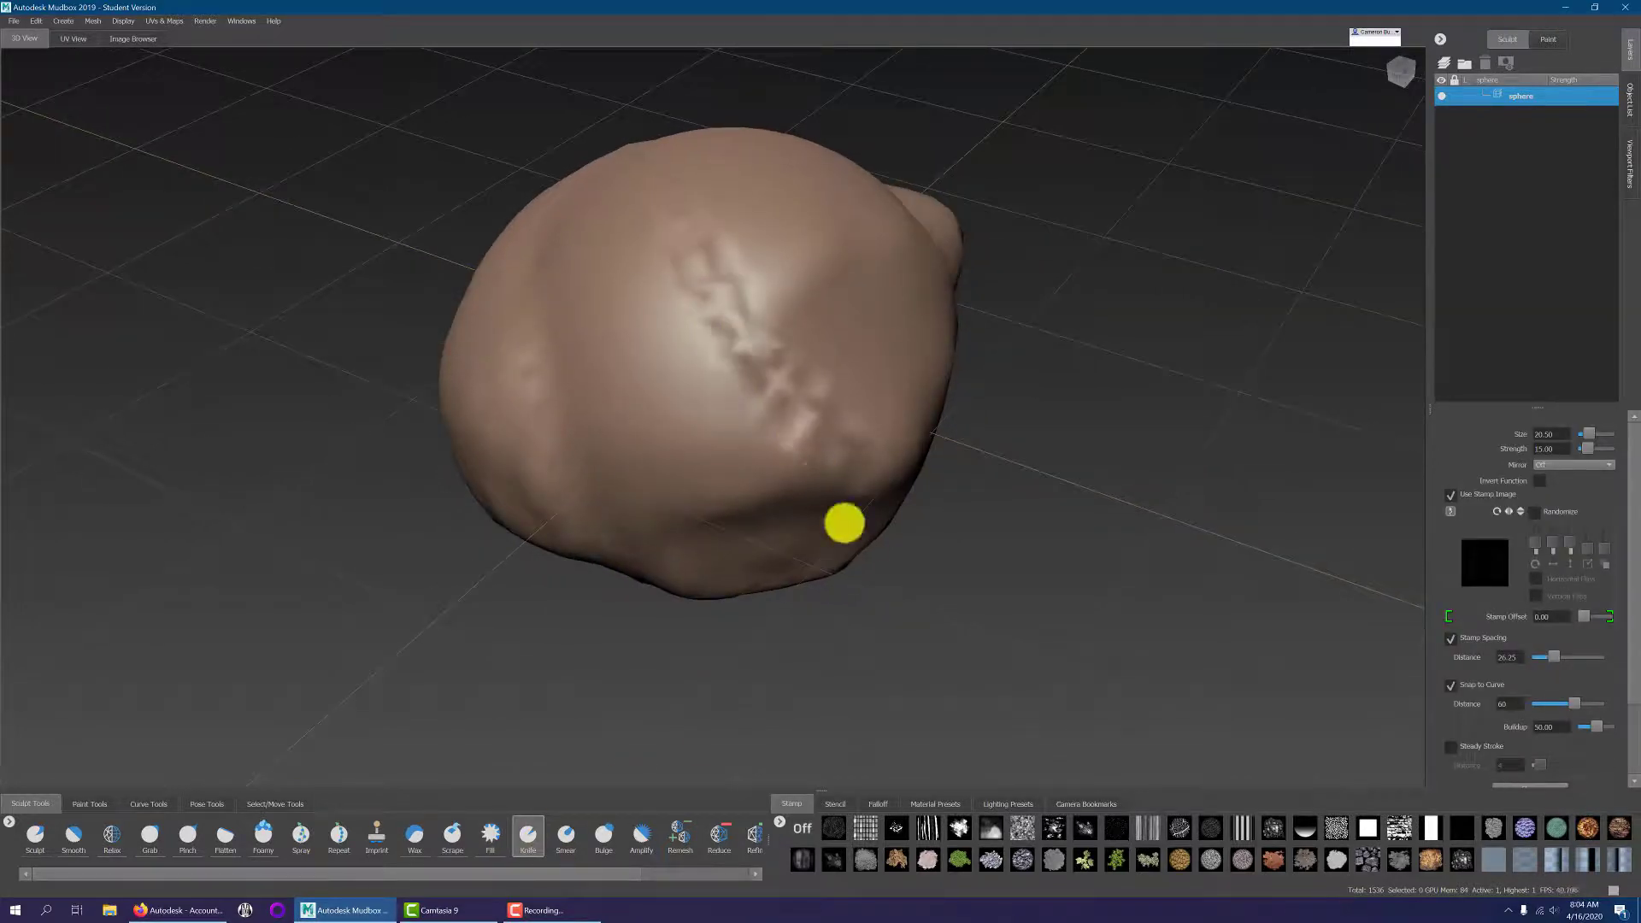
Cut two more diagonal Knife strokes along the groove, then smear the surface around the crease on another side with the Smear brush.
{"action": "left_click_drag", "start_coordinate": [658, 236], "coordinate": [828, 469]}
{"action": "left_click_drag", "start_coordinate": [681, 248], "coordinate": [833, 474]}
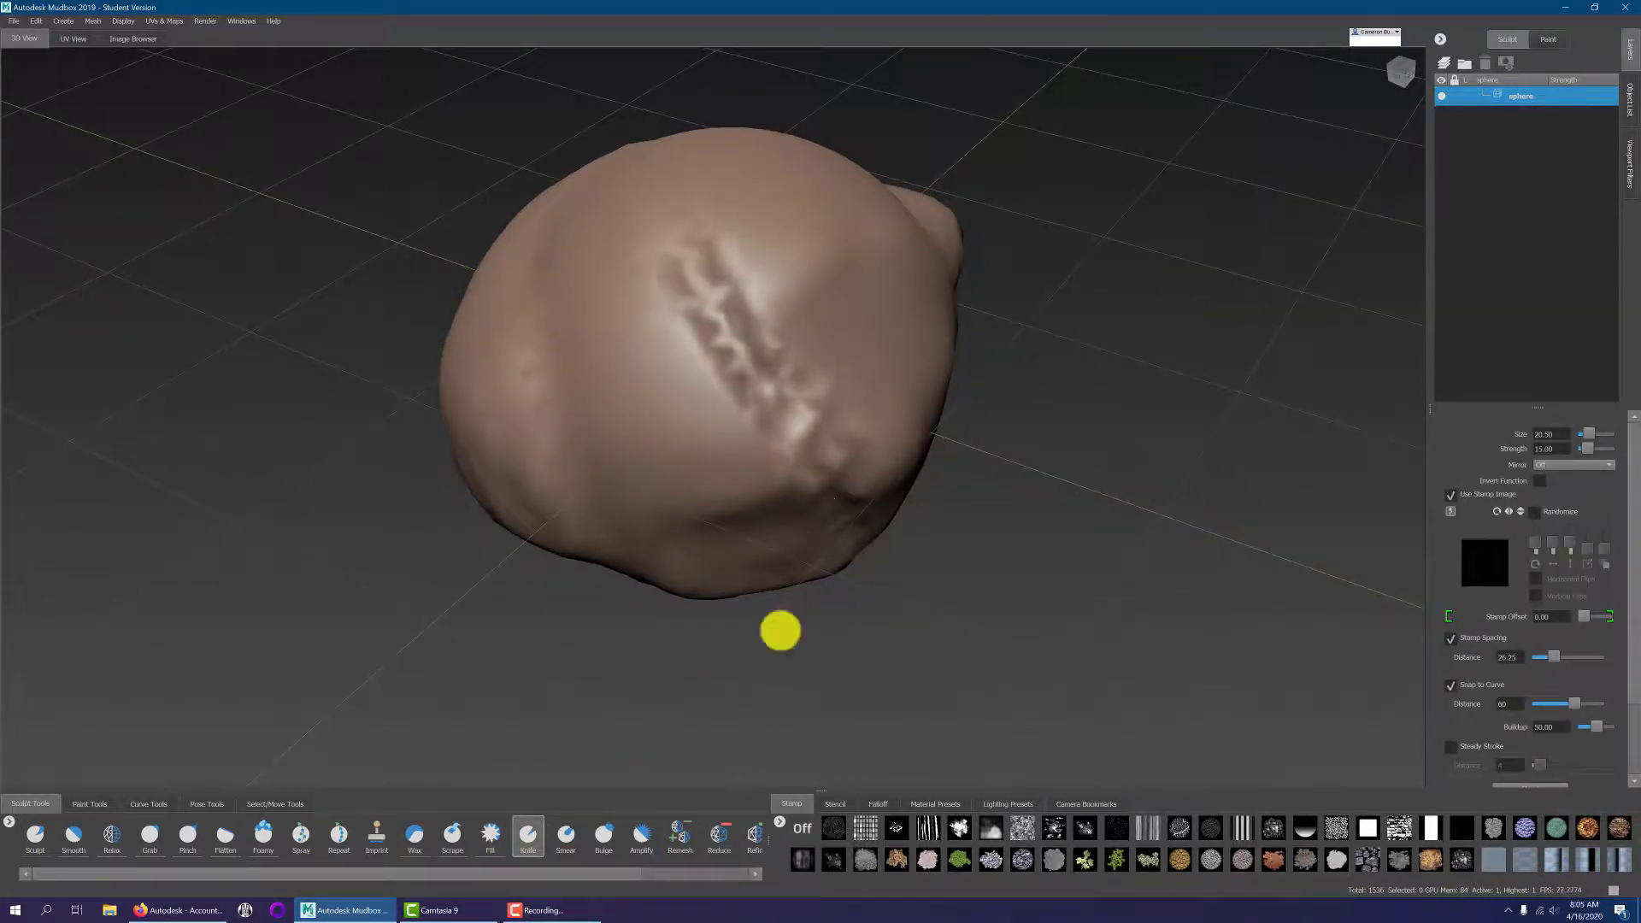
{"action": "left_click_drag", "start_coordinate": [640, 695], "coordinate": [564, 752], "text": "alt"}
{"action": "left_click", "coordinate": [564, 831]}
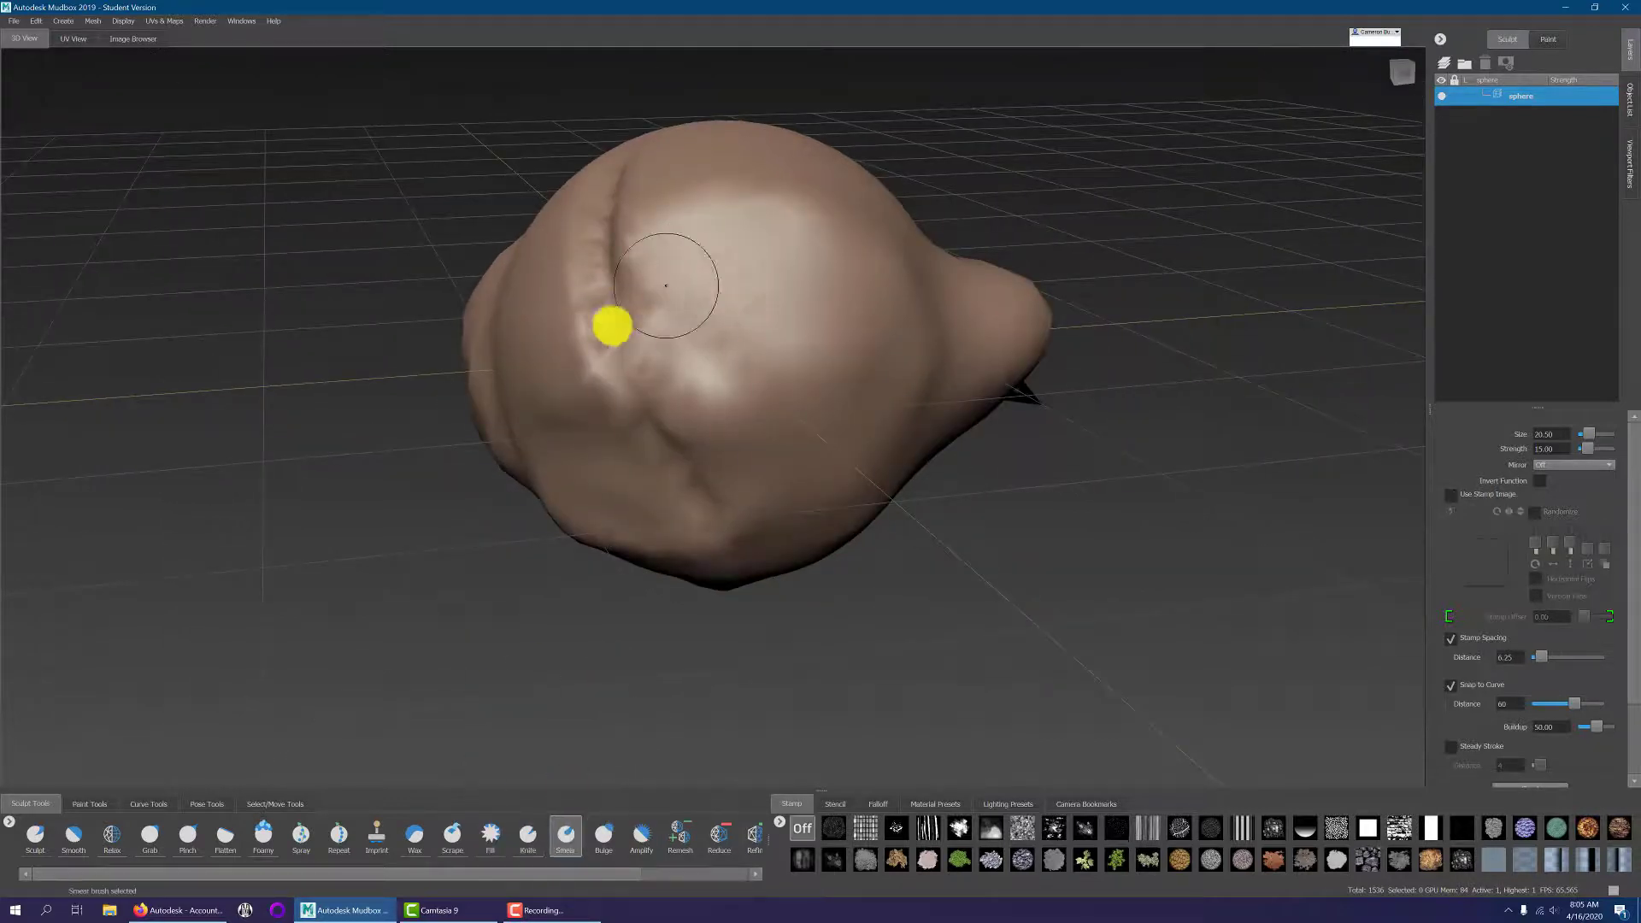
{"action": "mouse_move", "coordinate": [605, 337]}
{"action": "left_mouse_down"}
{"action": "mouse_move", "coordinate": [688, 264]}
{"action": "mouse_move", "coordinate": [627, 205]}
{"action": "mouse_move", "coordinate": [576, 304]}
{"action": "mouse_move", "coordinate": [719, 396]}
{"action": "mouse_move", "coordinate": [607, 432]}
{"action": "mouse_move", "coordinate": [641, 407]}
{"action": "mouse_move", "coordinate": [630, 462]}
{"action": "mouse_move", "coordinate": [790, 159]}
{"action": "mouse_move", "coordinate": [575, 213]}
{"action": "mouse_move", "coordinate": [641, 374]}
{"action": "mouse_move", "coordinate": [935, 377]}
{"action": "left_mouse_up"}
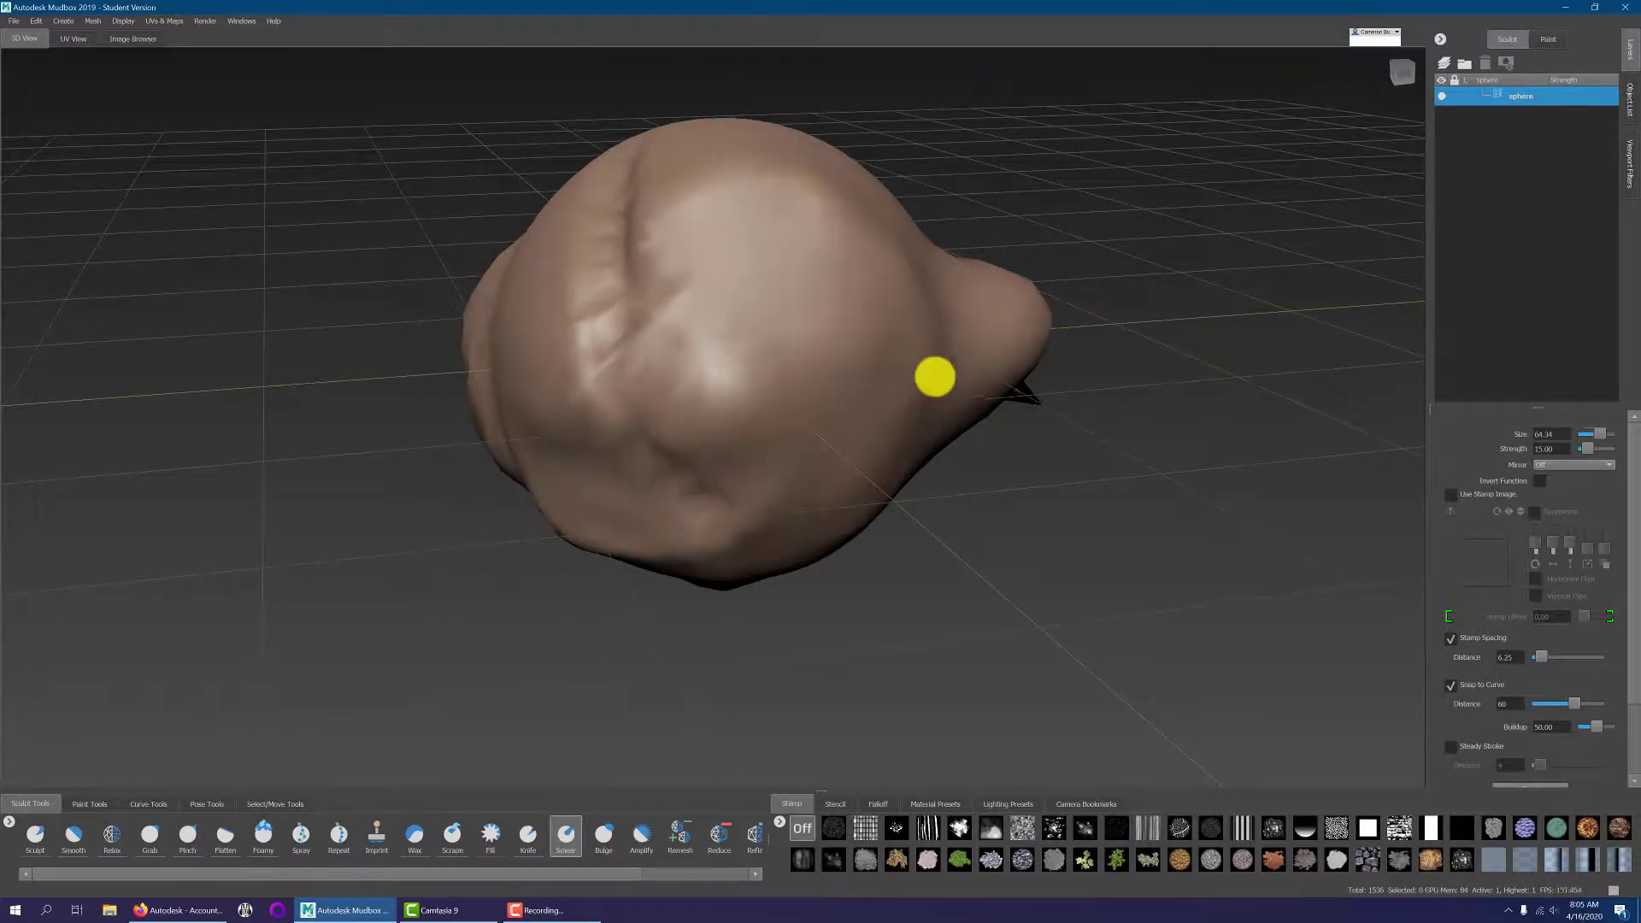
Swell the form's upper surface with the Bulge brush and exaggerate its raised and recessed areas with the Amplify brush.
{"action": "left_click", "coordinate": [604, 834]}
{"action": "mouse_move", "coordinate": [696, 205]}
{"action": "left_mouse_down"}
{"action": "mouse_move", "coordinate": [593, 268]}
{"action": "mouse_move", "coordinate": [629, 226]}
{"action": "mouse_move", "coordinate": [692, 348]}
{"action": "mouse_move", "coordinate": [795, 271]}
{"action": "mouse_move", "coordinate": [926, 304]}
{"action": "mouse_move", "coordinate": [852, 260]}
{"action": "mouse_move", "coordinate": [703, 370]}
{"action": "mouse_move", "coordinate": [717, 330]}
{"action": "mouse_move", "coordinate": [729, 348]}
{"action": "left_mouse_up"}
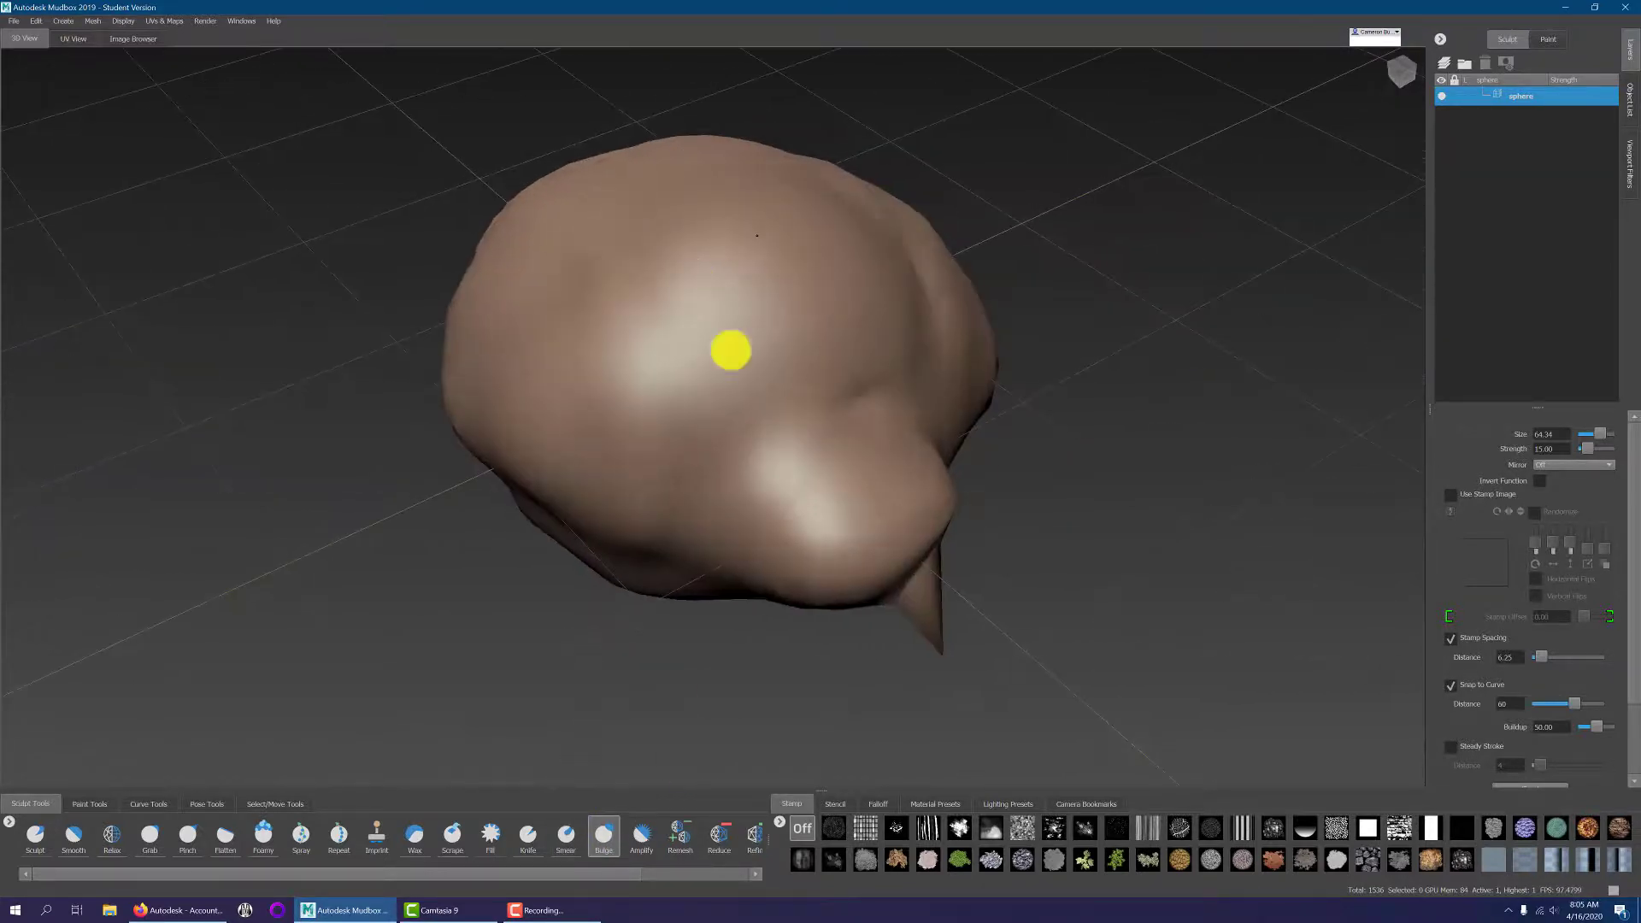
{"action": "left_click", "coordinate": [641, 842]}
{"action": "mouse_move", "coordinate": [844, 408]}
{"action": "left_mouse_down", "text": "alt"}
{"action": "mouse_move", "coordinate": [1110, 326]}
{"action": "mouse_move", "coordinate": [887, 224]}
{"action": "left_mouse_up", "text": "alt"}
{"action": "mouse_move", "coordinate": [743, 198]}
{"action": "left_mouse_down"}
{"action": "mouse_move", "coordinate": [681, 146]}
{"action": "mouse_move", "coordinate": [758, 337]}
{"action": "mouse_move", "coordinate": [702, 298]}
{"action": "mouse_move", "coordinate": [664, 165]}
{"action": "mouse_move", "coordinate": [744, 92]}
{"action": "mouse_move", "coordinate": [744, 209]}
{"action": "mouse_move", "coordinate": [959, 350]}
{"action": "mouse_move", "coordinate": [890, 330]}
{"action": "mouse_move", "coordinate": [605, 322]}
{"action": "mouse_move", "coordinate": [520, 499]}
{"action": "left_mouse_up"}
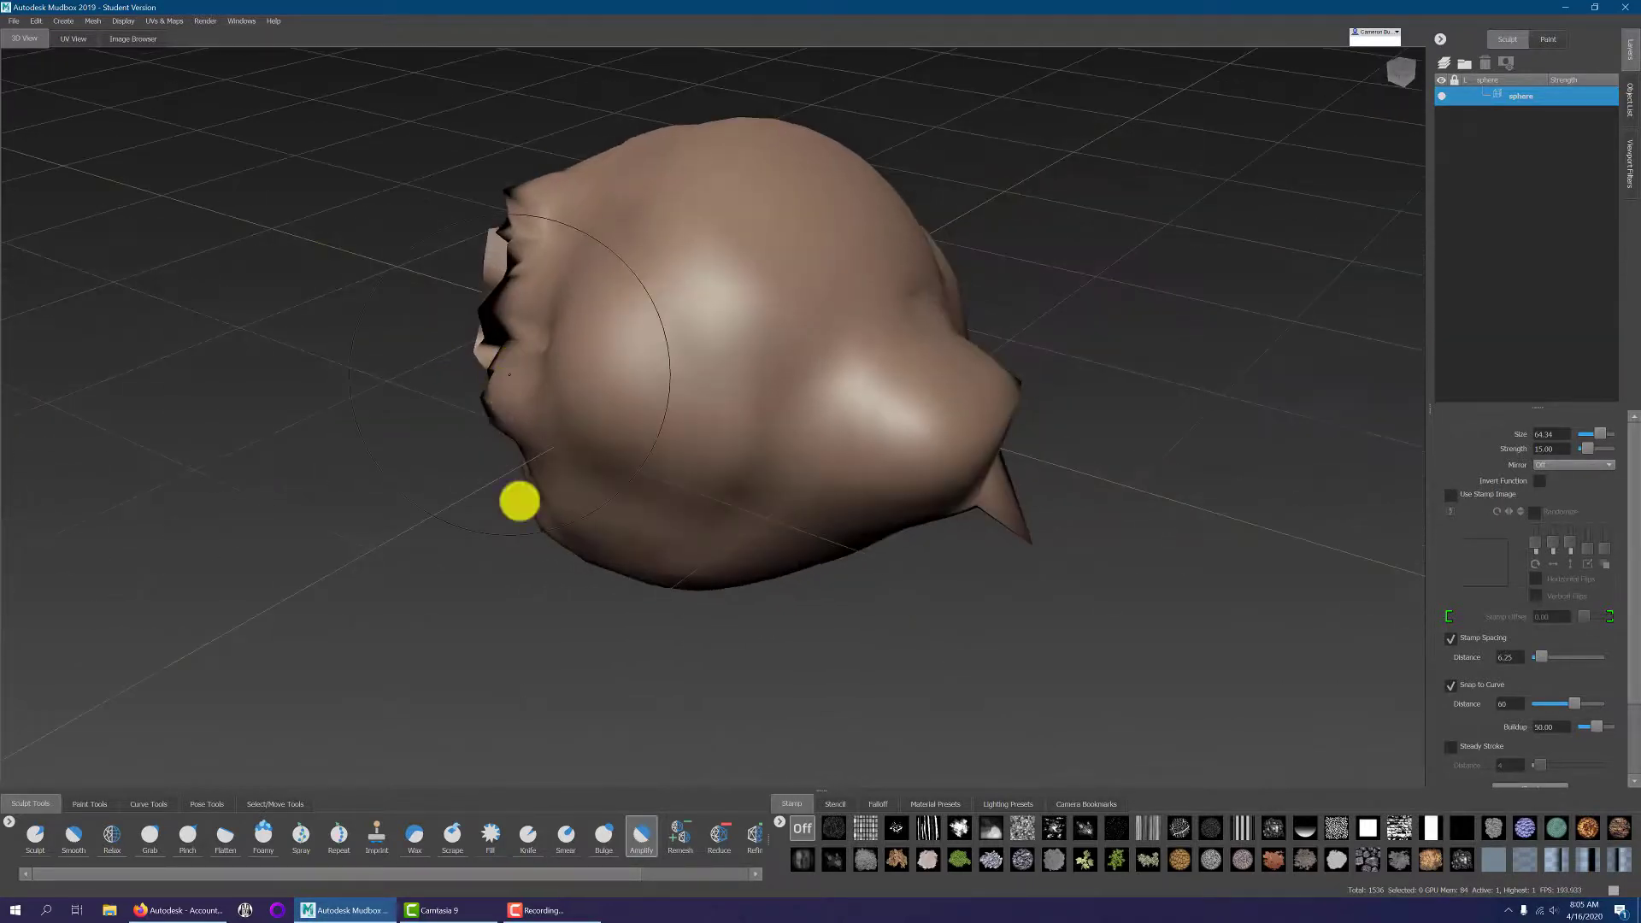
{"action": "left_click_drag", "start_coordinate": [754, 476], "coordinate": [686, 701], "text": "alt"}
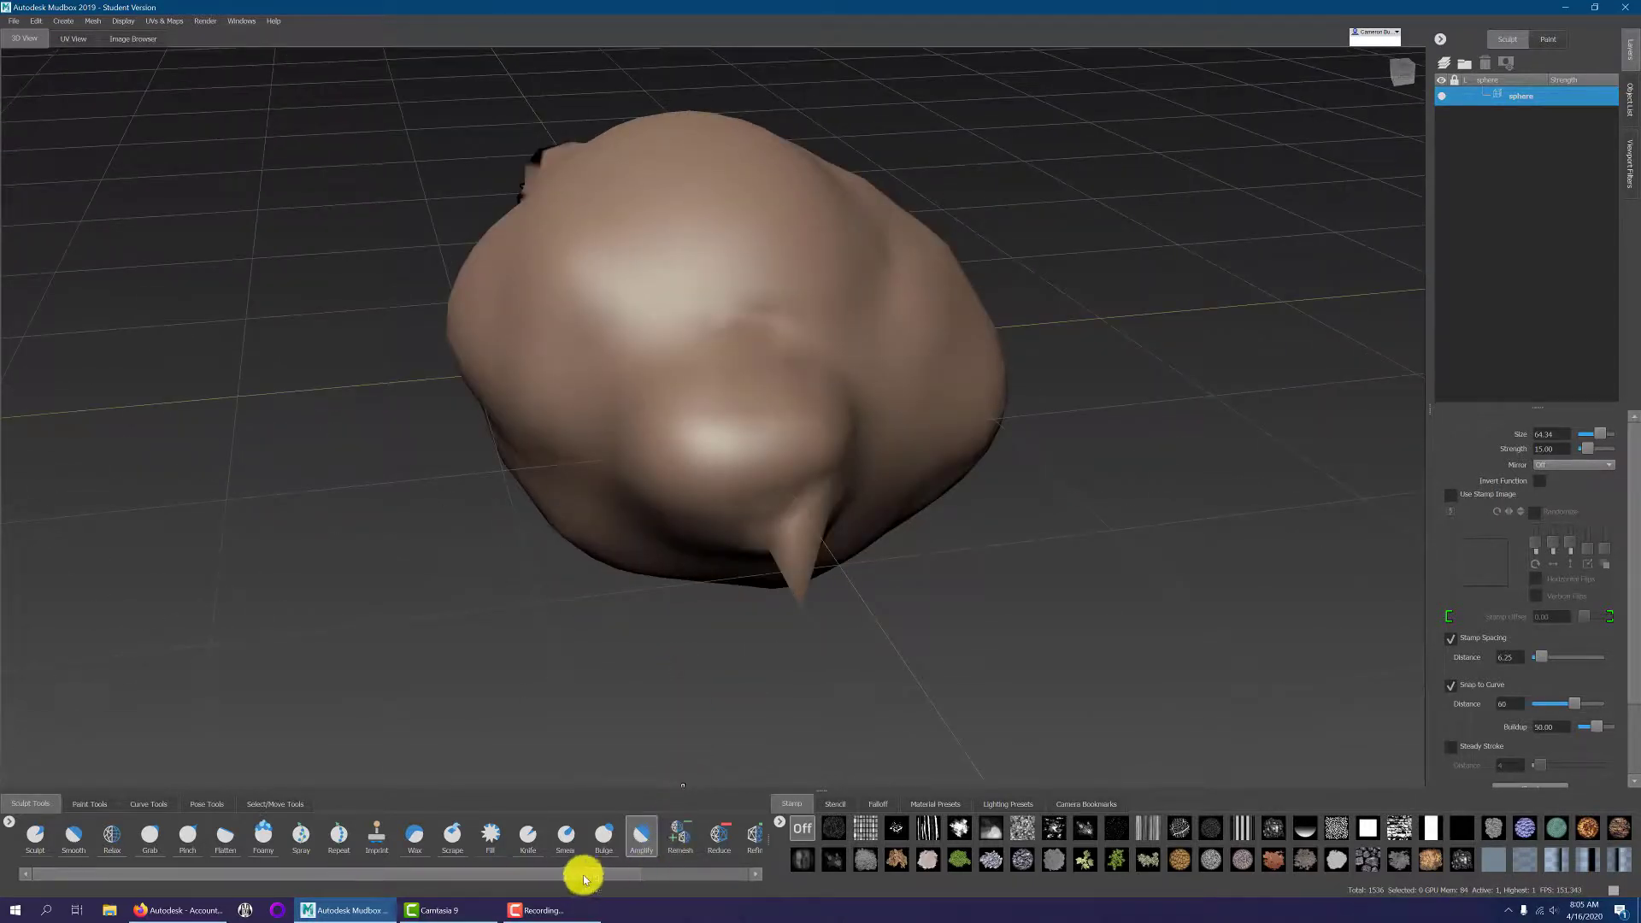
Freeze a large area on the side of the form next to the spike with the Freeze brush.
{"action": "left_click_drag", "start_coordinate": [584, 875], "coordinate": [763, 889]}
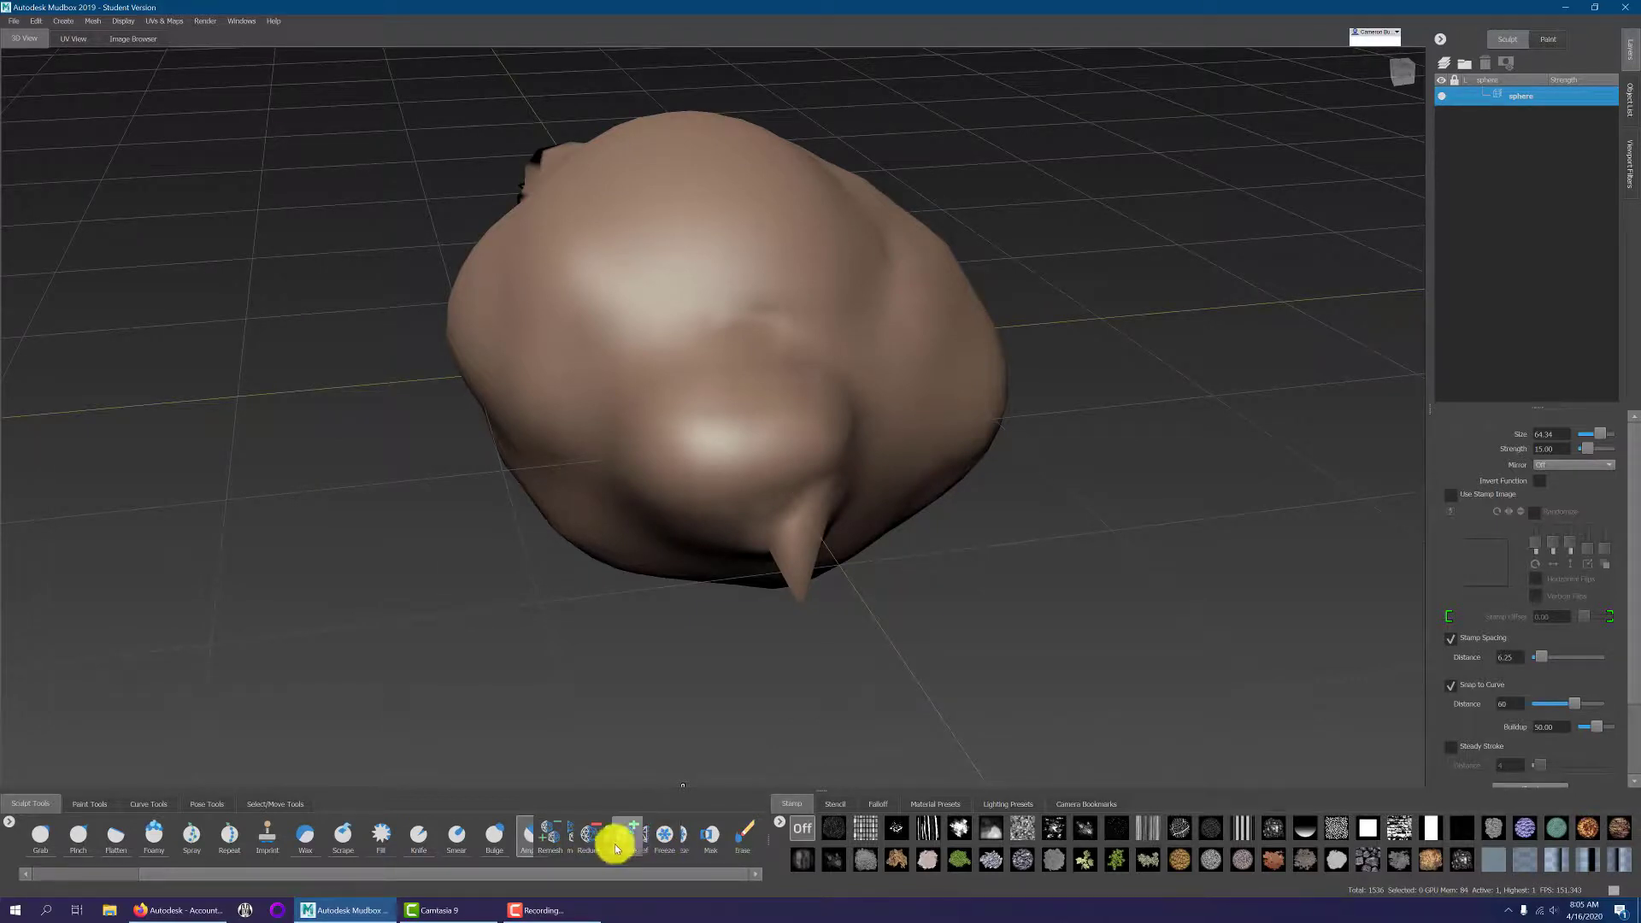
{"action": "left_click", "coordinate": [666, 838]}
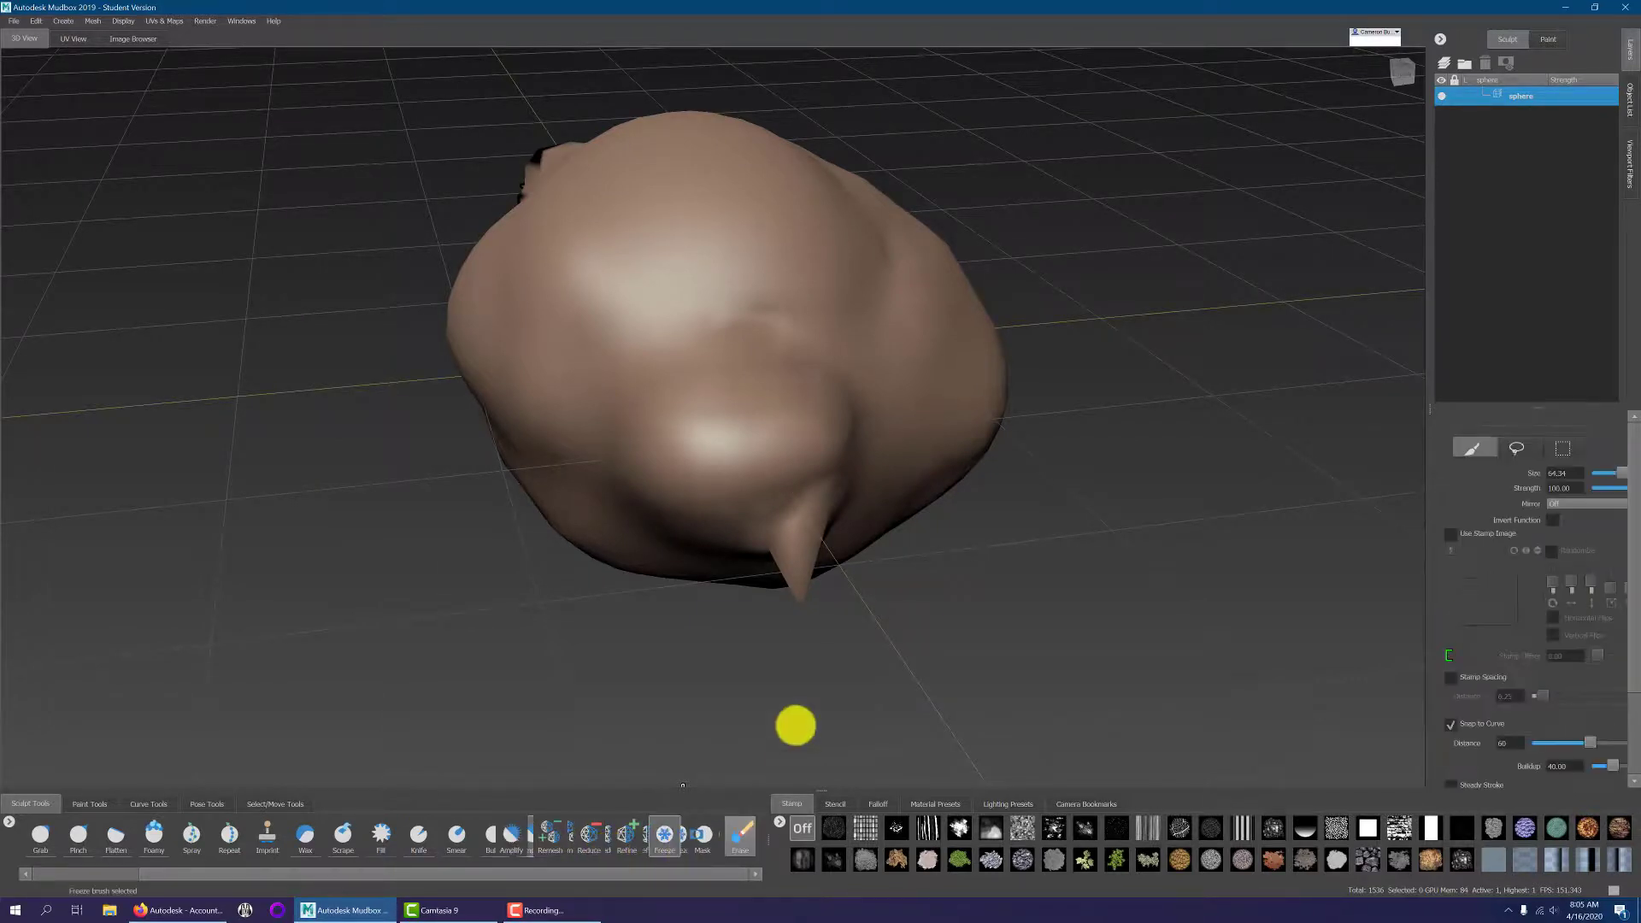
{"action": "mouse_move", "coordinate": [823, 461]}
{"action": "left_mouse_down", "text": "alt"}
{"action": "mouse_move", "coordinate": [721, 434]}
{"action": "mouse_move", "coordinate": [710, 384]}
{"action": "mouse_move", "coordinate": [777, 451]}
{"action": "mouse_move", "coordinate": [744, 286]}
{"action": "mouse_move", "coordinate": [671, 440]}
{"action": "mouse_move", "coordinate": [761, 414]}
{"action": "mouse_move", "coordinate": [931, 428]}
{"action": "left_mouse_up", "text": "alt"}
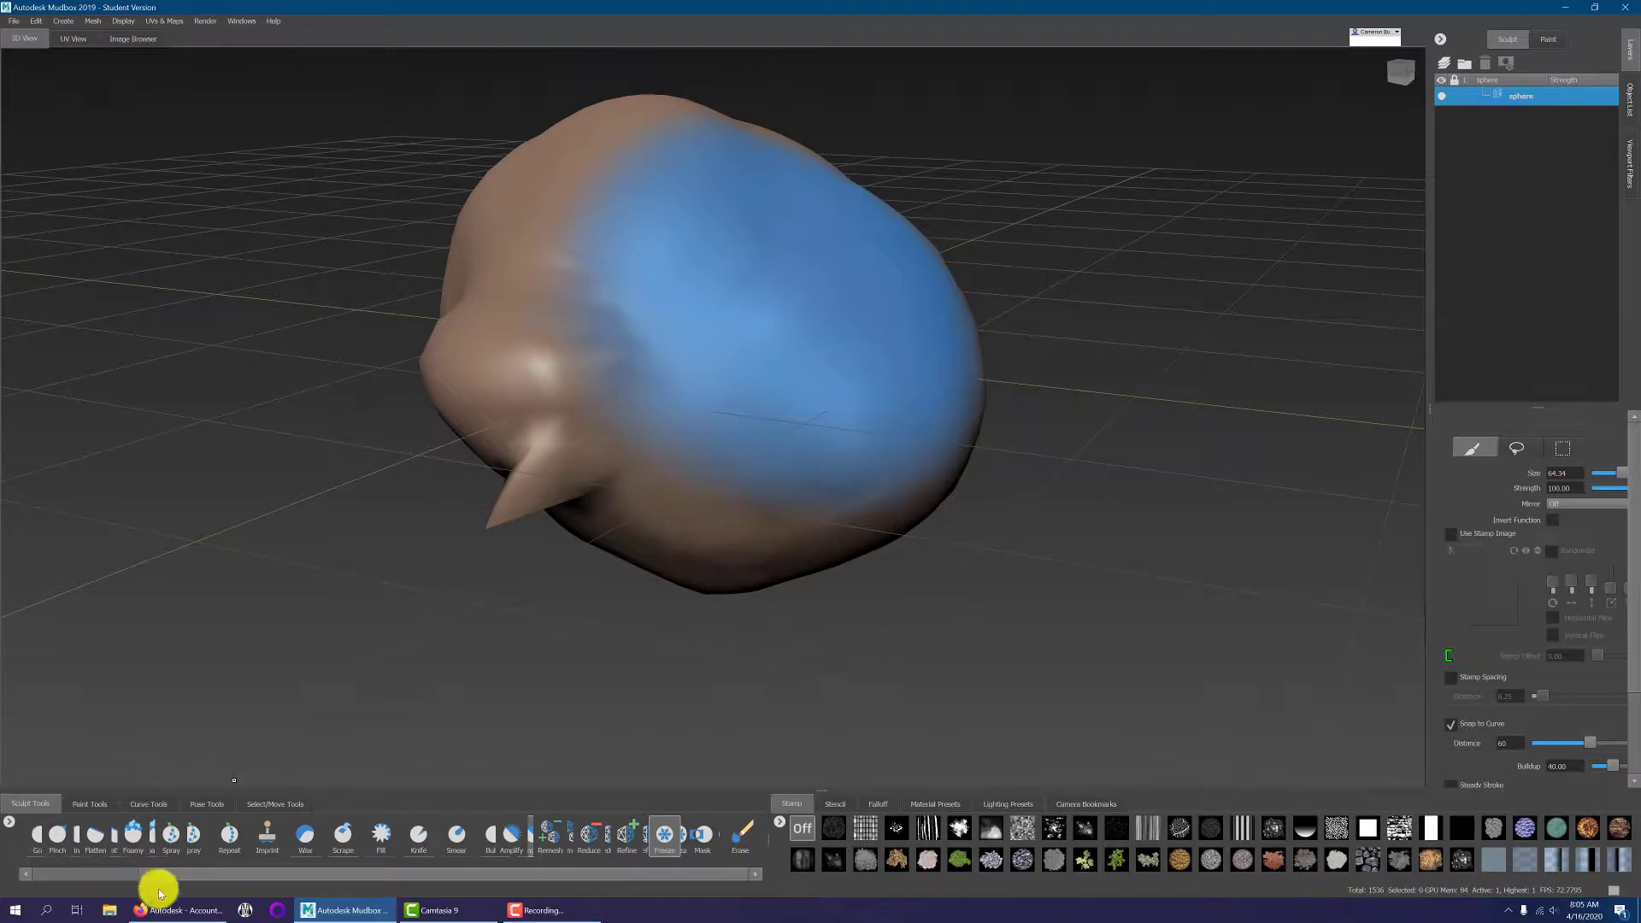
Build up the surface around the frozen area with the Sculpt brush and dismiss the rename dialog without changing the name.
{"action": "left_click_drag", "start_coordinate": [202, 876], "coordinate": [95, 874]}
{"action": "left_click", "coordinate": [35, 835]}
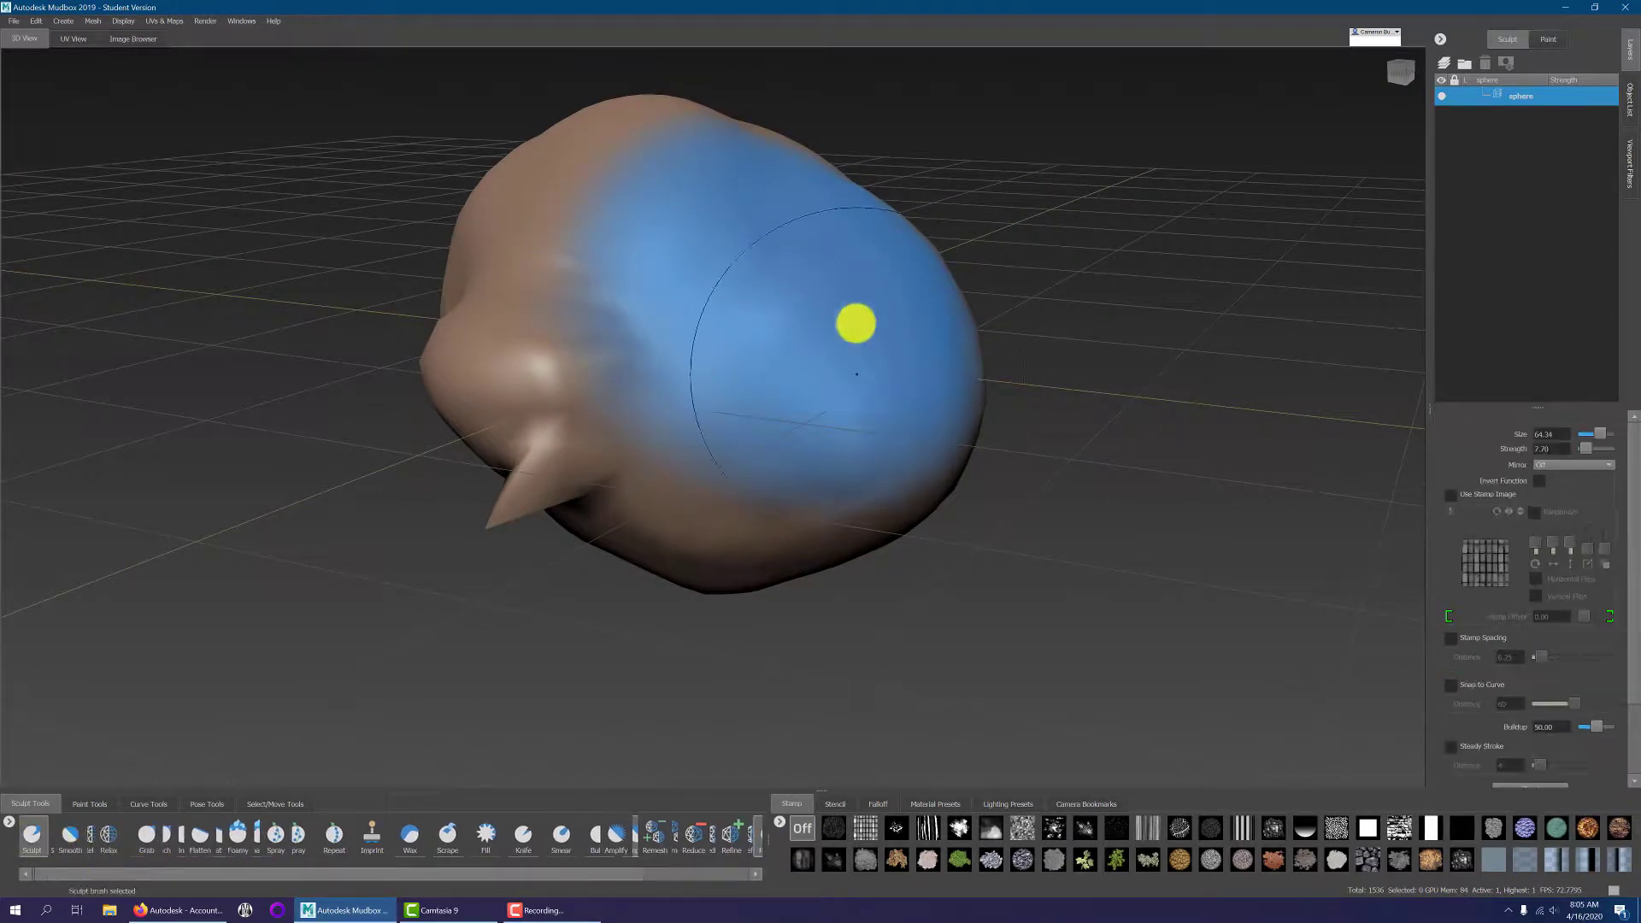
{"action": "mouse_move", "coordinate": [712, 89]}
{"action": "left_mouse_down"}
{"action": "mouse_move", "coordinate": [733, 388]}
{"action": "mouse_move", "coordinate": [638, 392]}
{"action": "mouse_move", "coordinate": [670, 308]}
{"action": "mouse_move", "coordinate": [838, 424]}
{"action": "mouse_move", "coordinate": [597, 433]}
{"action": "mouse_move", "coordinate": [624, 414]}
{"action": "left_mouse_up"}
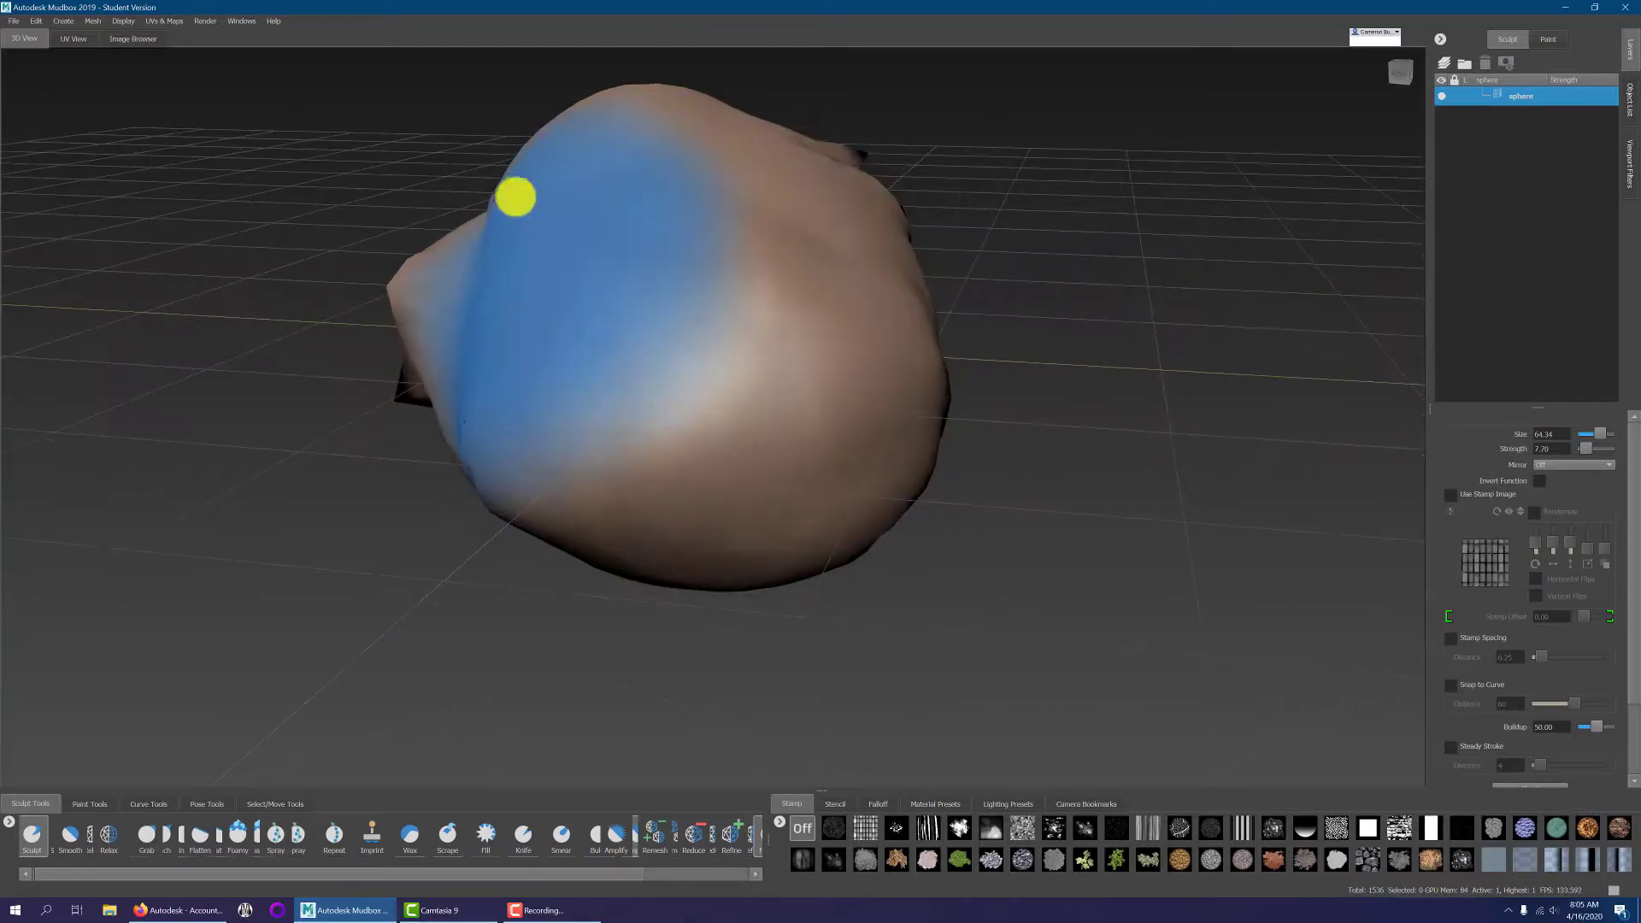
{"action": "mouse_move", "coordinate": [783, 181]}
{"action": "left_mouse_down"}
{"action": "mouse_move", "coordinate": [788, 246]}
{"action": "mouse_move", "coordinate": [656, 443]}
{"action": "mouse_move", "coordinate": [429, 437]}
{"action": "mouse_move", "coordinate": [443, 195]}
{"action": "mouse_move", "coordinate": [791, 367]}
{"action": "mouse_move", "coordinate": [521, 183]}
{"action": "left_mouse_up"}
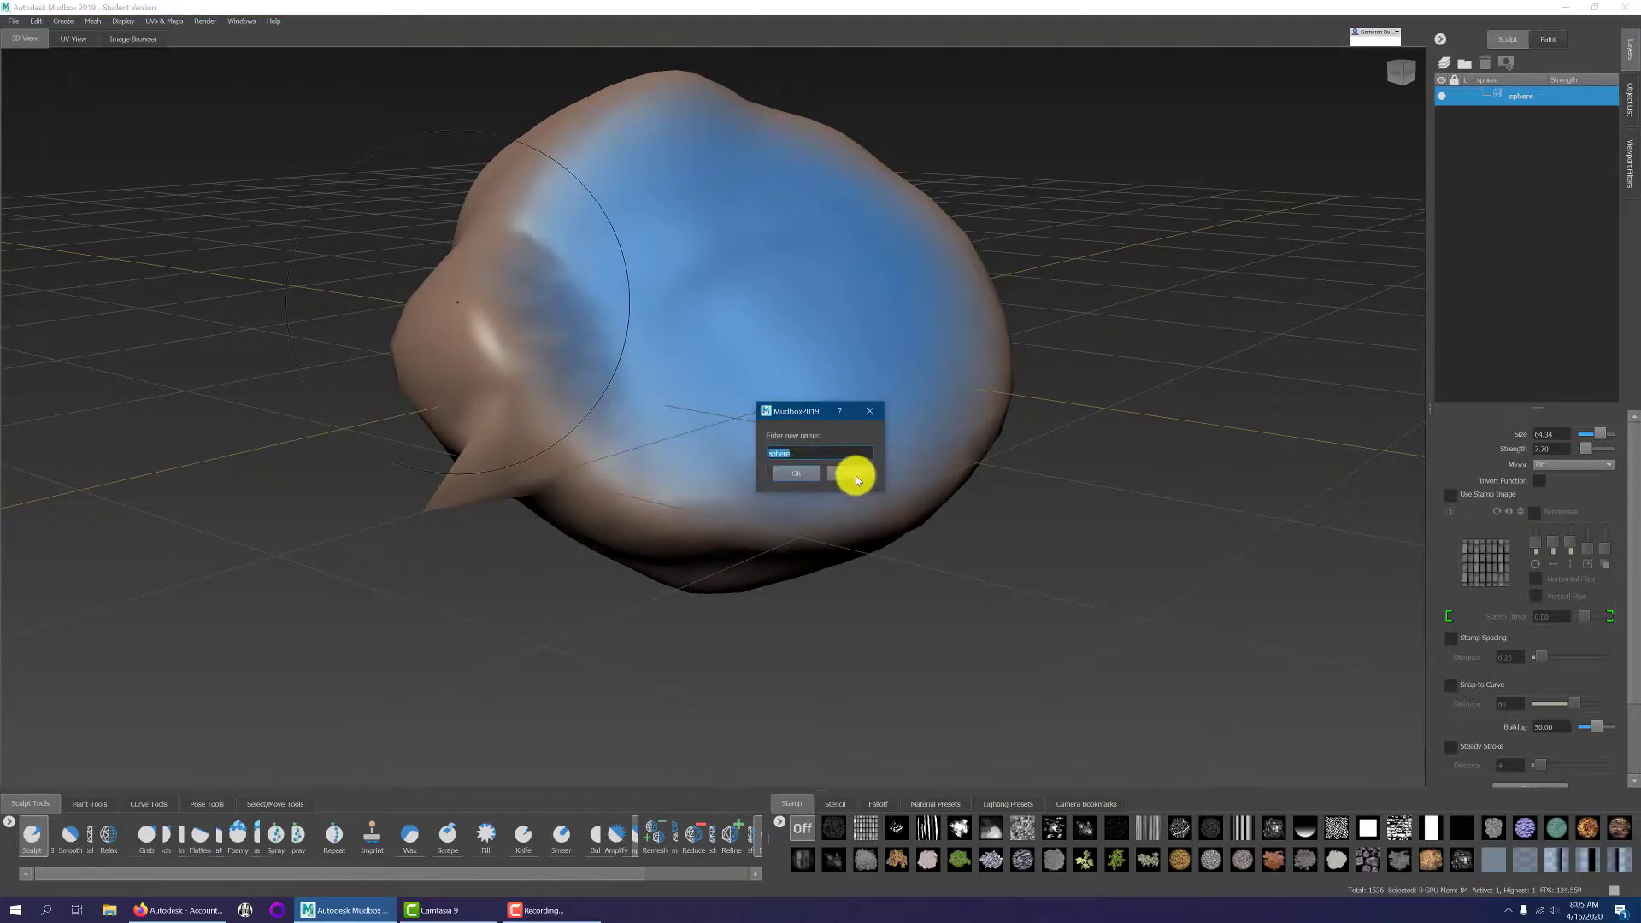
{"action": "left_click", "coordinate": [850, 468]}
Unfreeze the blue area on the side of the form by erasing it with the Freeze brush.
{"action": "left_click_drag", "start_coordinate": [547, 870], "coordinate": [672, 878]}
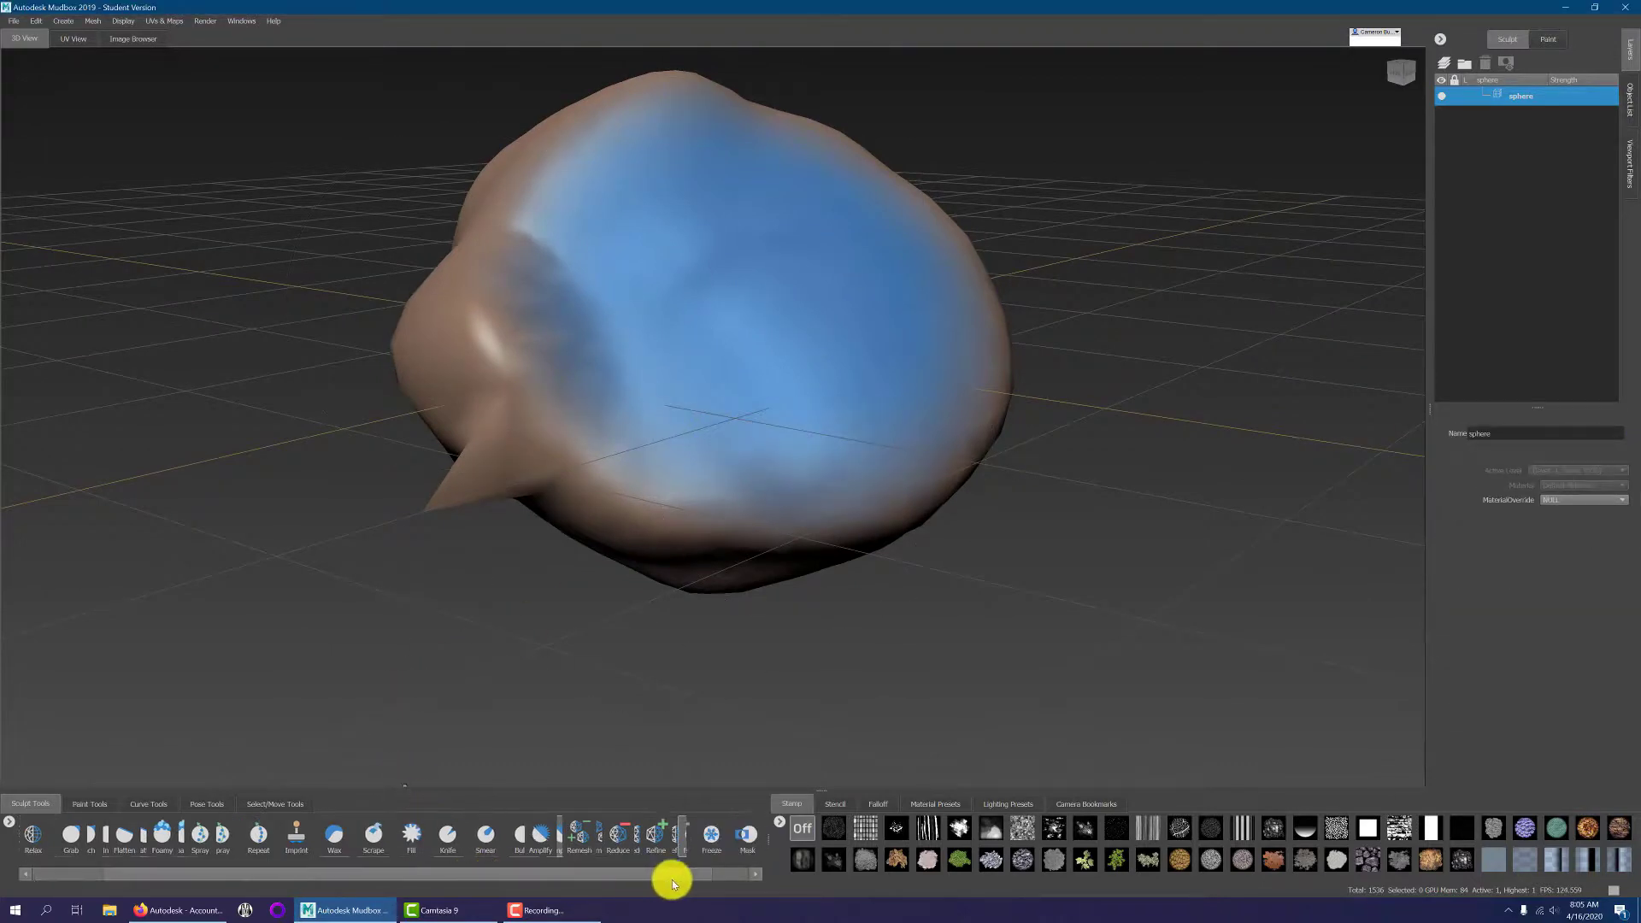
{"action": "left_click", "coordinate": [669, 834]}
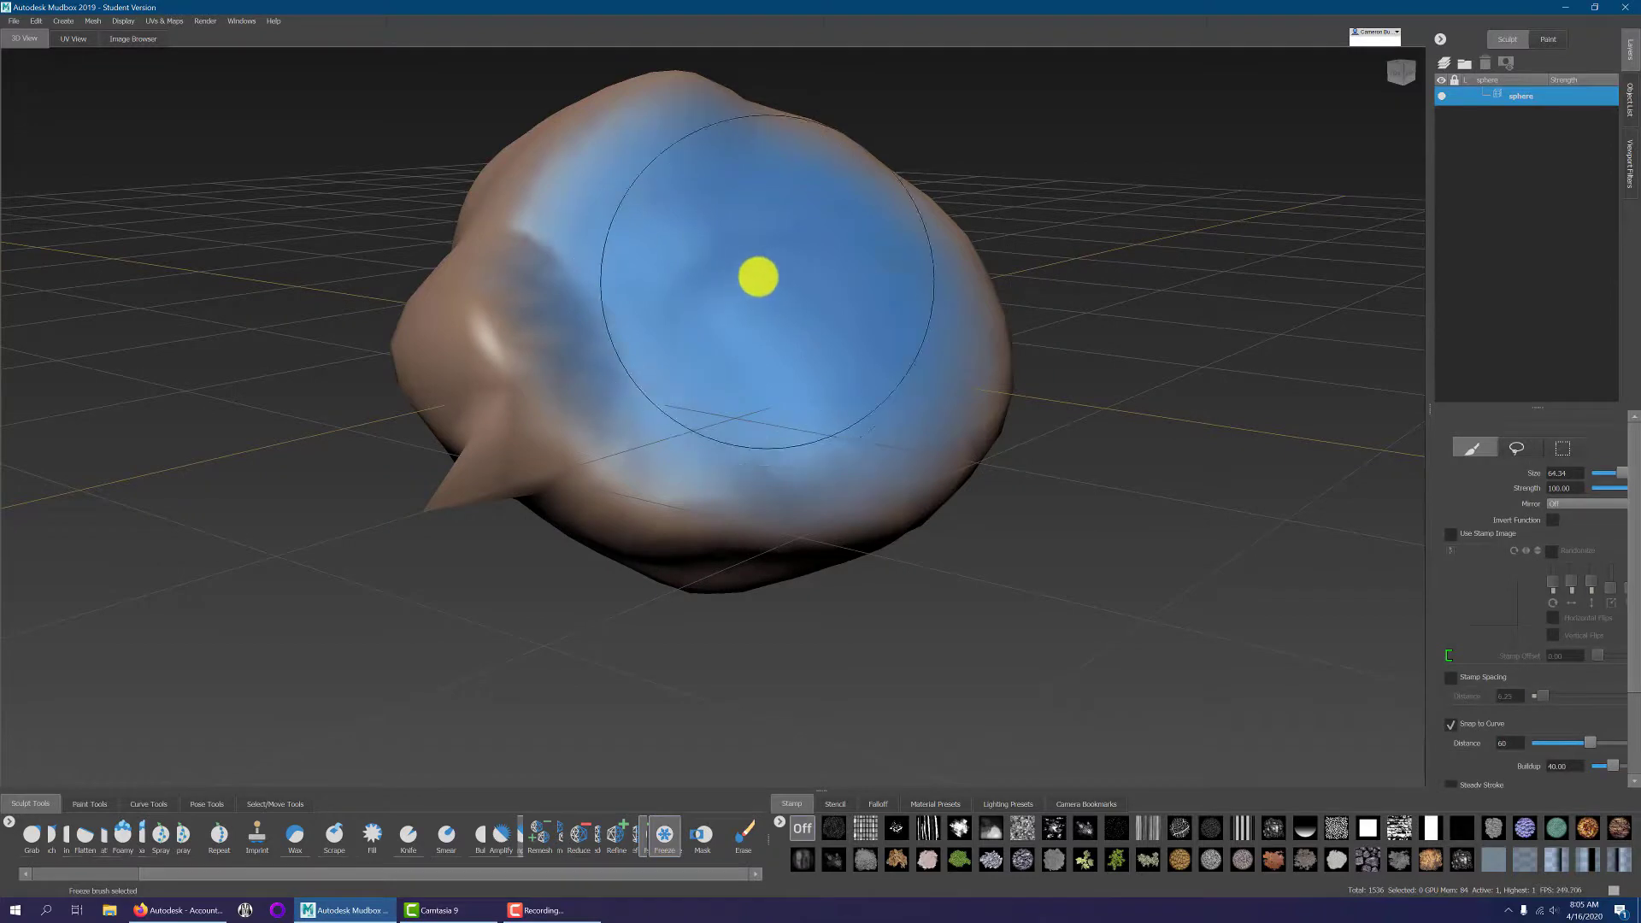
{"action": "mouse_move", "coordinate": [758, 275]}
{"action": "left_mouse_down", "text": "ctrl"}
{"action": "mouse_move", "coordinate": [765, 359]}
{"action": "mouse_move", "coordinate": [655, 168]}
{"action": "left_mouse_up", "text": "ctrl"}
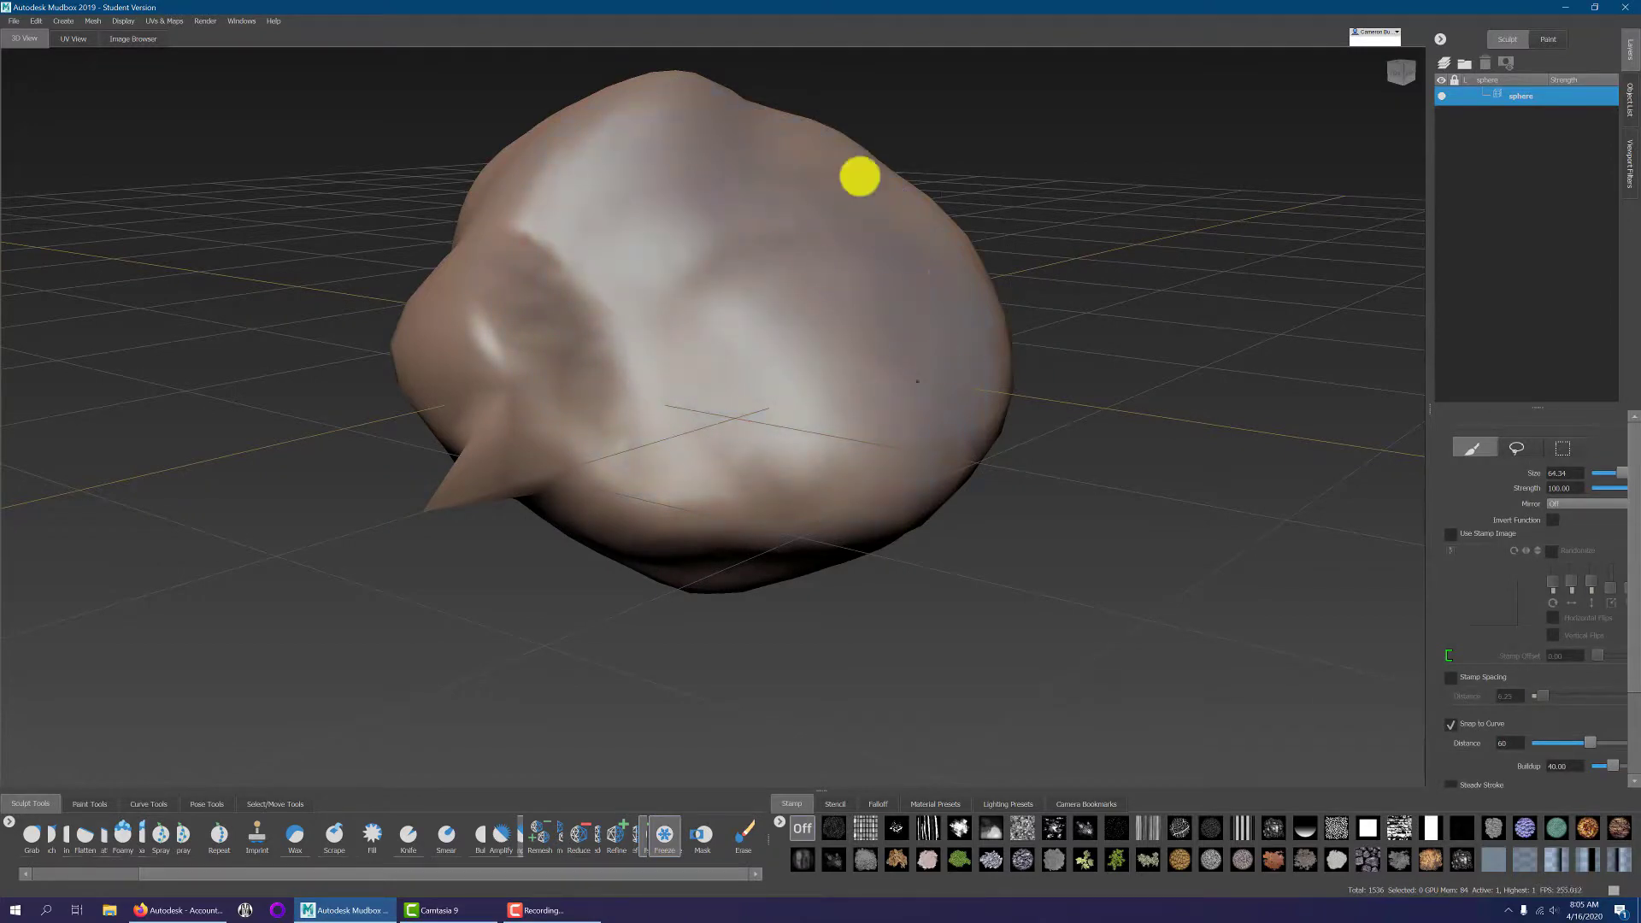
{"action": "mouse_move", "coordinate": [894, 264]}
{"action": "left_mouse_down", "text": "ctrl"}
{"action": "mouse_move", "coordinate": [795, 257]}
{"action": "mouse_move", "coordinate": [863, 371]}
{"action": "mouse_move", "coordinate": [586, 439]}
{"action": "mouse_move", "coordinate": [863, 443]}
{"action": "left_mouse_up", "text": "ctrl"}
{"action": "mouse_move", "coordinate": [977, 306]}
{"action": "left_mouse_down", "text": "alt"}
{"action": "mouse_move", "coordinate": [659, 348]}
{"action": "mouse_move", "coordinate": [381, 337]}
{"action": "mouse_move", "coordinate": [923, 378]}
{"action": "left_mouse_up", "text": "alt"}
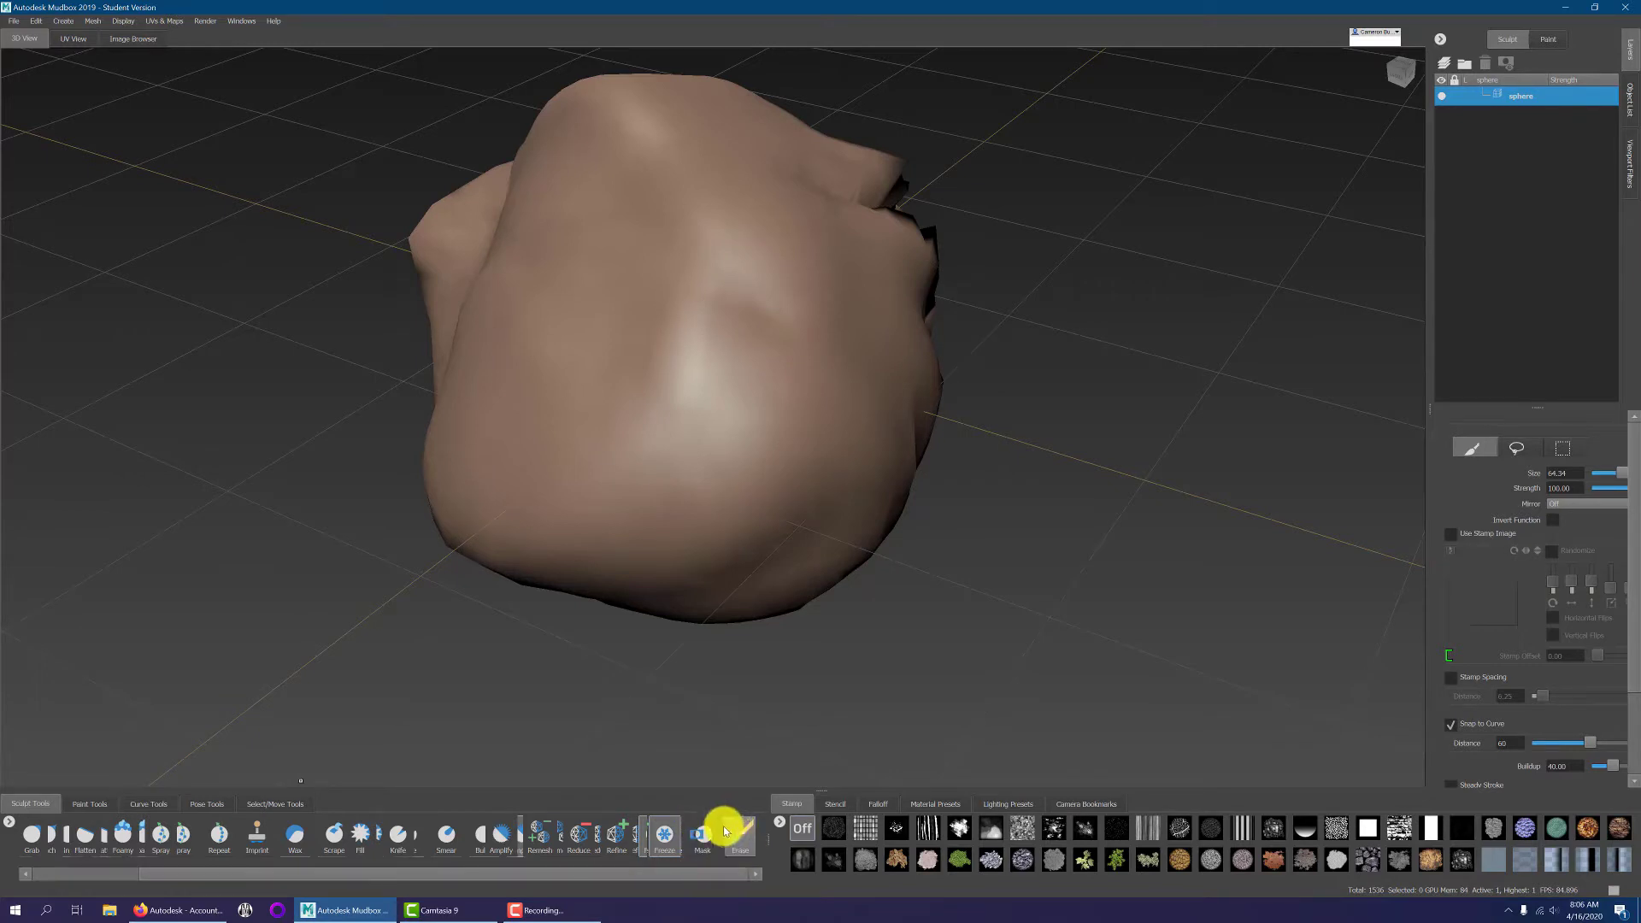
{"action": "left_click_drag", "start_coordinate": [586, 875], "coordinate": [441, 874]}
{"action": "mouse_move", "coordinate": [829, 410]}
{"action": "left_mouse_down", "text": "alt"}
{"action": "mouse_move", "coordinate": [381, 369]}
{"action": "mouse_move", "coordinate": [531, 413]}
{"action": "left_mouse_up", "text": "alt"}
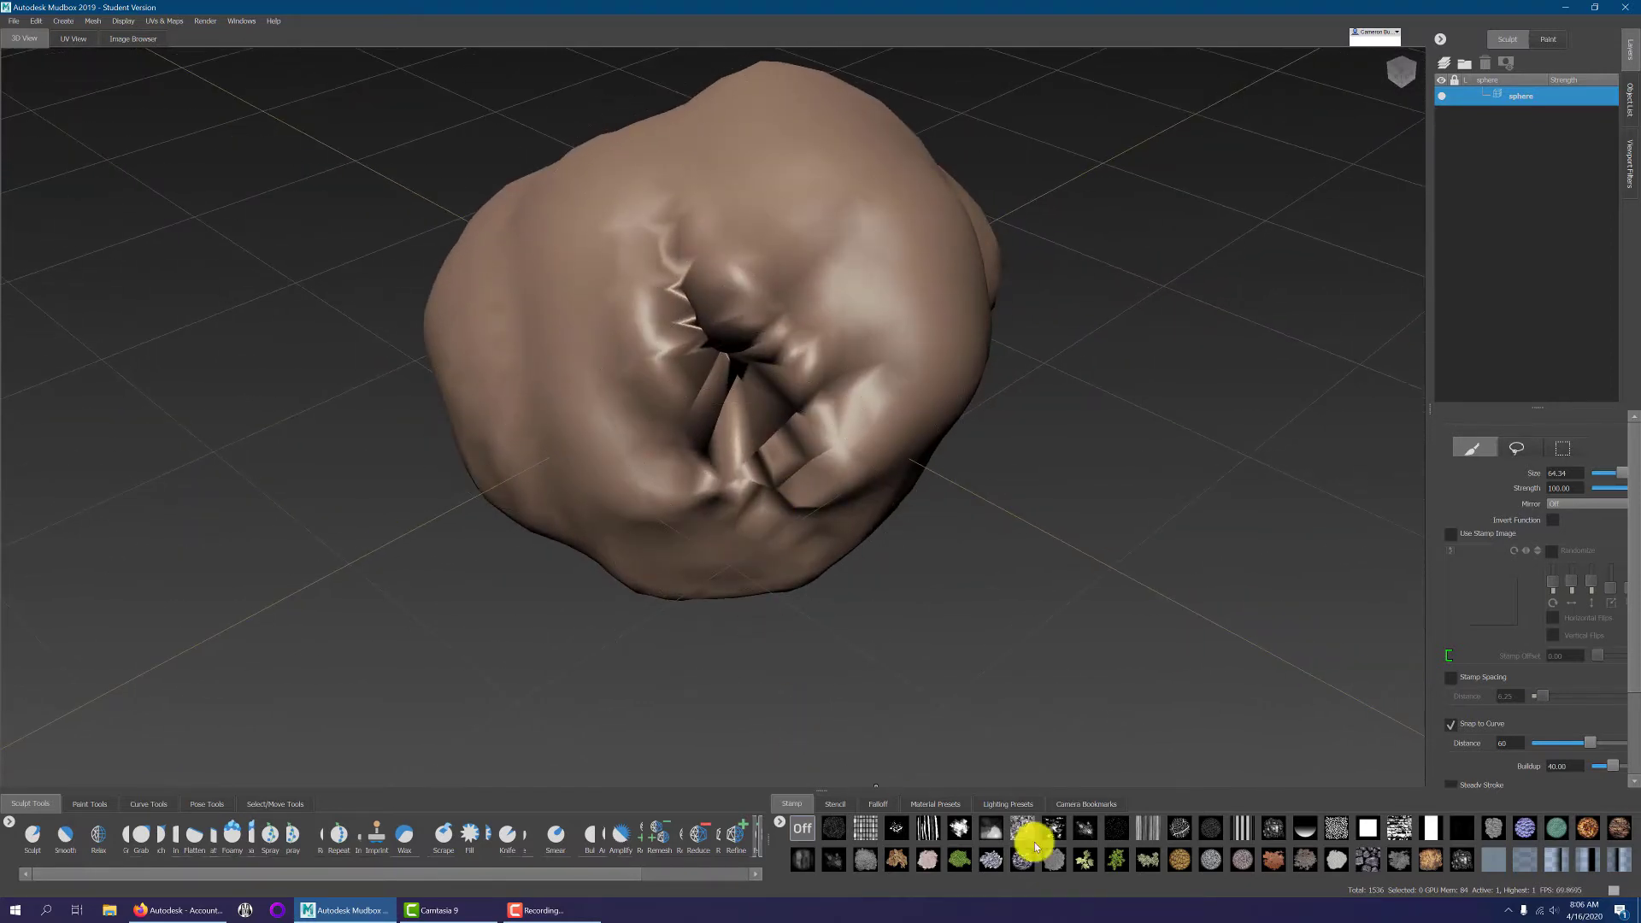